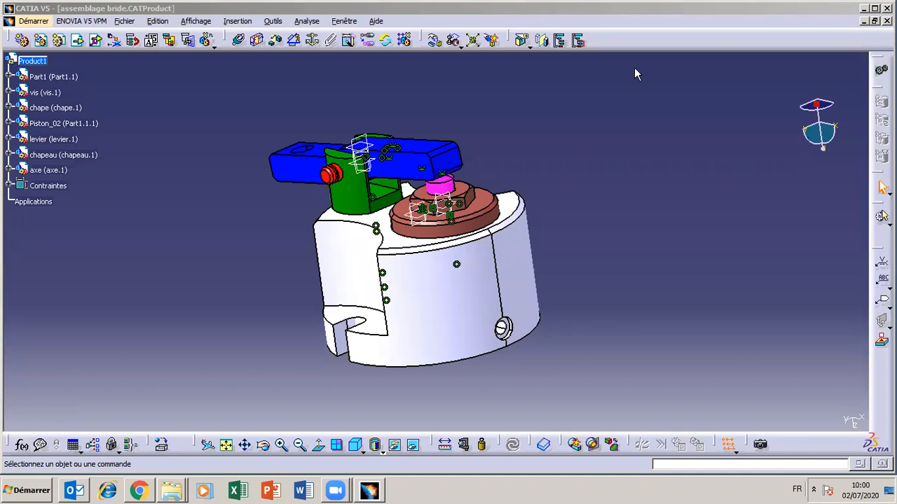
Examine the assembled clamp from the side, front and above, covering the body, clevis, lever, cap and piston.
{"action": "left_click", "coordinate": [281, 447]}
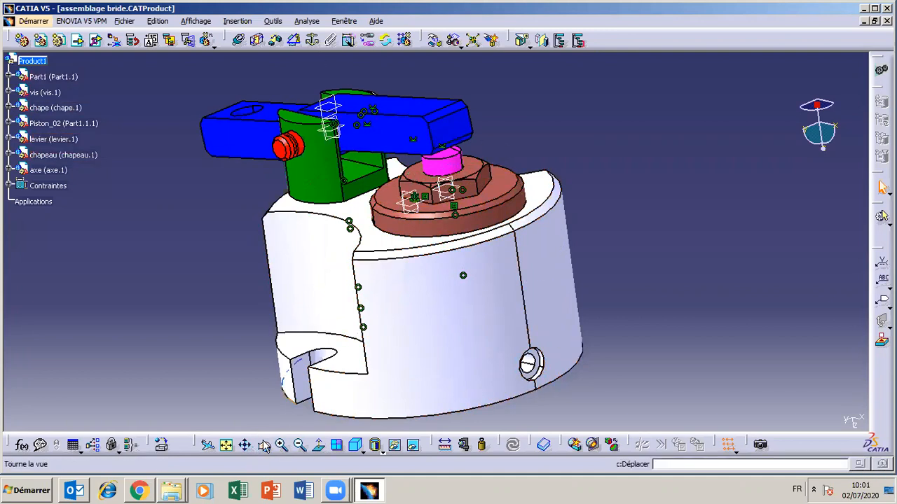
{"action": "left_click", "coordinate": [264, 445]}
{"action": "left_click", "coordinate": [540, 371]}
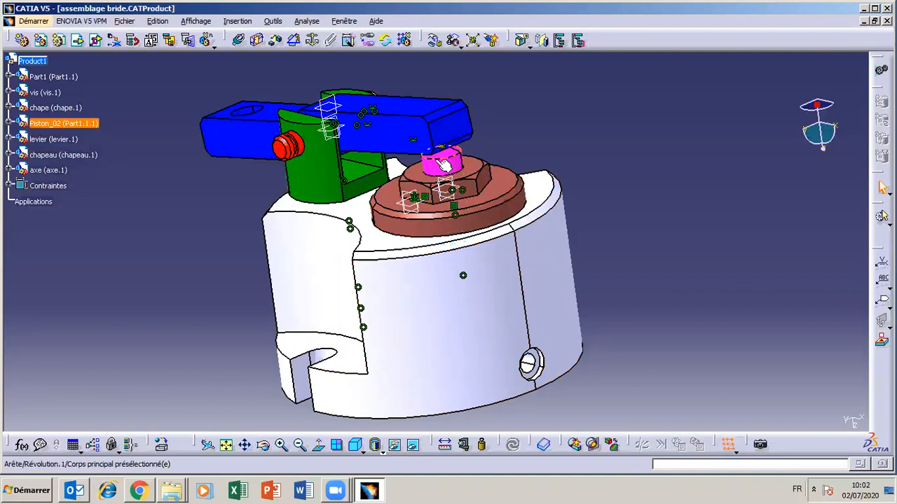
{"action": "left_click", "coordinate": [264, 446]}
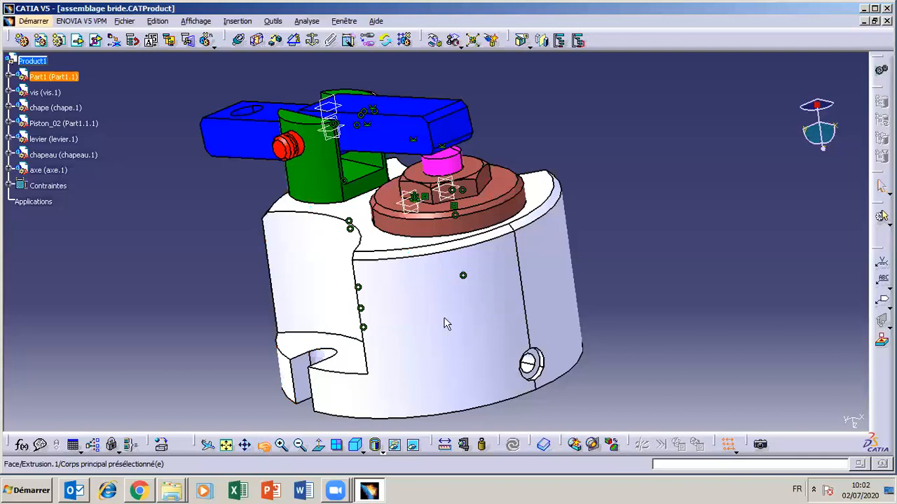
{"action": "left_click_drag", "start_coordinate": [519, 301], "coordinate": [430, 130]}
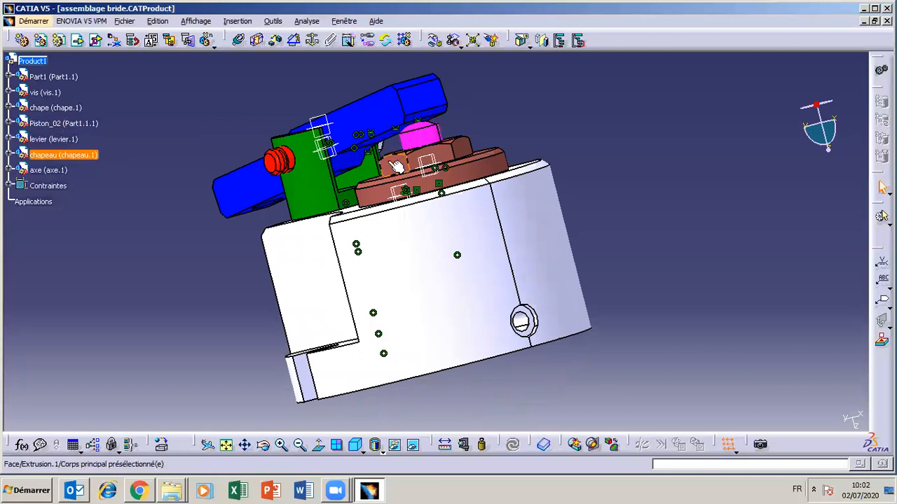
{"action": "middle_click_drag", "start_coordinate": [454, 163], "coordinate": [540, 204]}
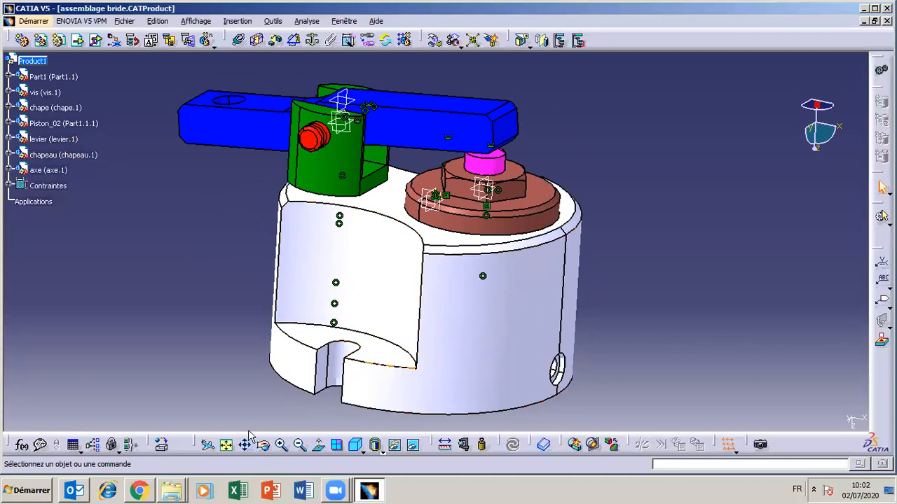
{"action": "left_click_drag", "start_coordinate": [418, 317], "coordinate": [322, 373]}
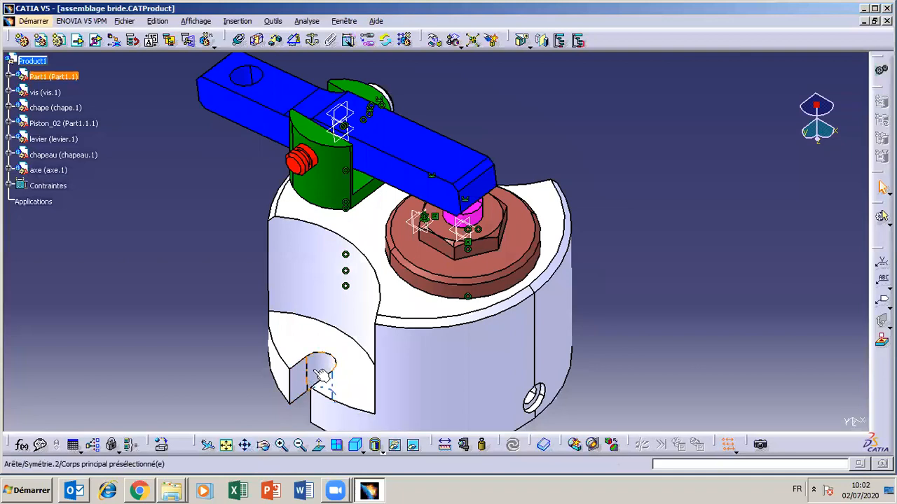
{"action": "left_click", "coordinate": [263, 446]}
{"action": "left_click_drag", "start_coordinate": [451, 245], "coordinate": [483, 245]}
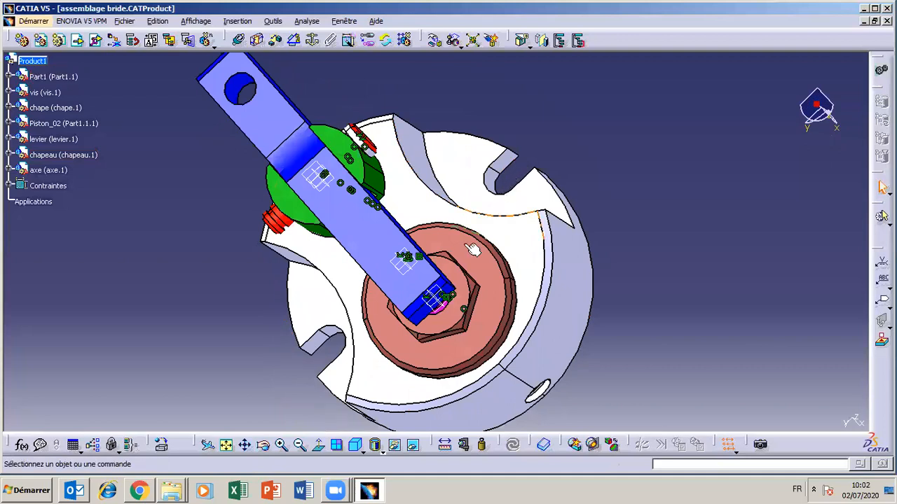
{"action": "left_click", "coordinate": [264, 446]}
{"action": "left_click_drag", "start_coordinate": [369, 378], "coordinate": [424, 316]}
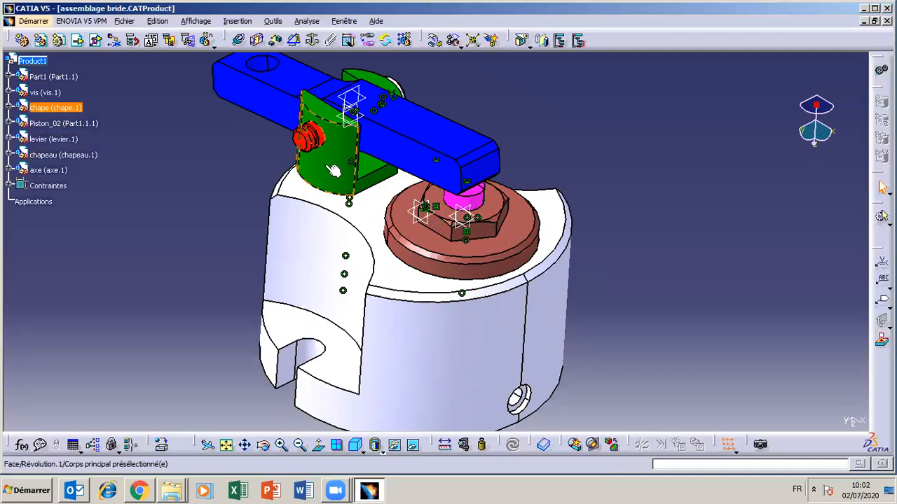
{"action": "left_click", "coordinate": [301, 450]}
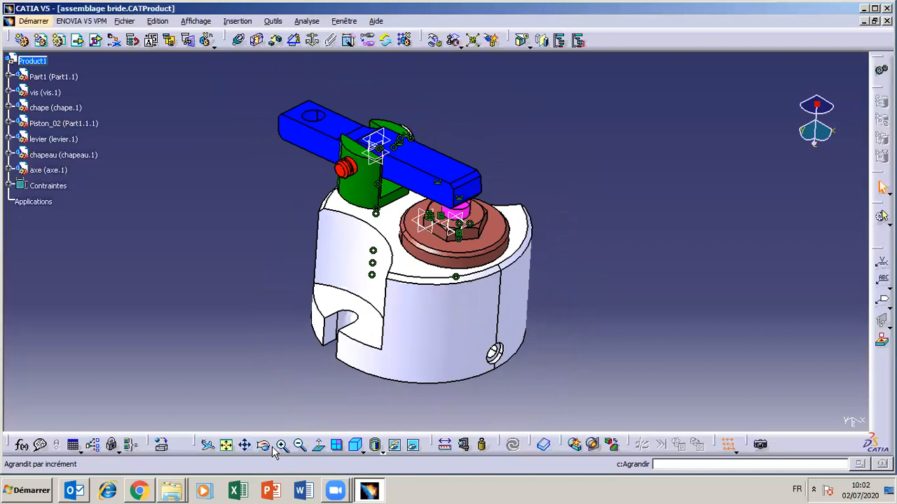
{"action": "left_click", "coordinate": [267, 444]}
{"action": "mouse_move", "coordinate": [397, 321]}
{"action": "left_mouse_down"}
{"action": "mouse_move", "coordinate": [453, 324]}
{"action": "mouse_move", "coordinate": [399, 322]}
{"action": "mouse_move", "coordinate": [323, 362]}
{"action": "mouse_move", "coordinate": [324, 386]}
{"action": "mouse_move", "coordinate": [402, 313]}
{"action": "left_mouse_up"}
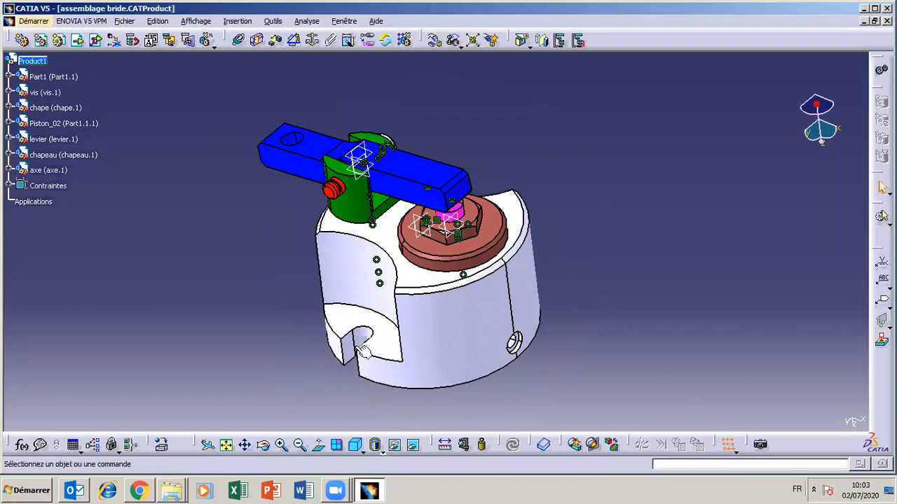
{"action": "left_click", "coordinate": [281, 444]}
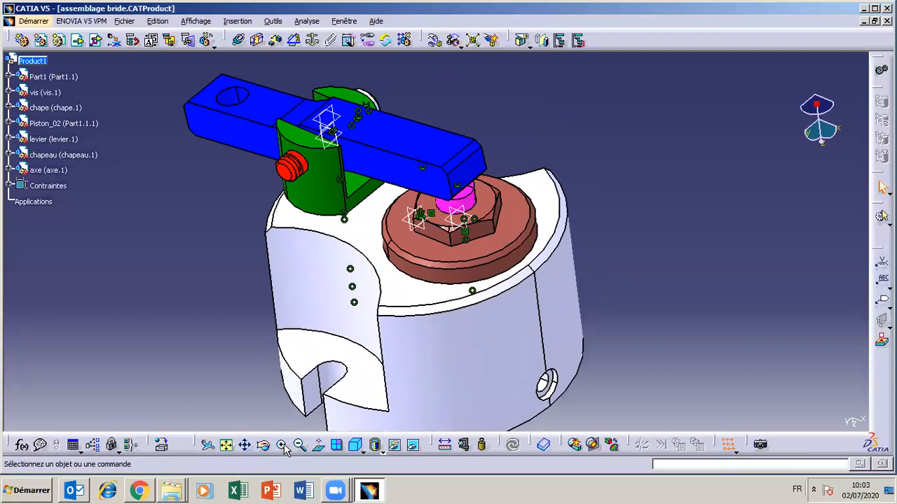
{"action": "left_click", "coordinate": [299, 444]}
{"action": "left_click", "coordinate": [280, 444]}
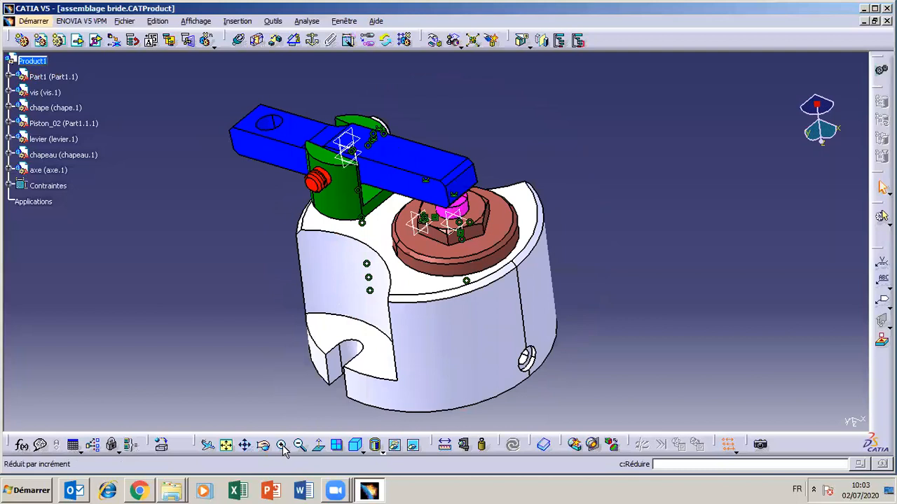
{"action": "left_click", "coordinate": [244, 445]}
{"action": "left_click_drag", "start_coordinate": [287, 397], "coordinate": [288, 383]}
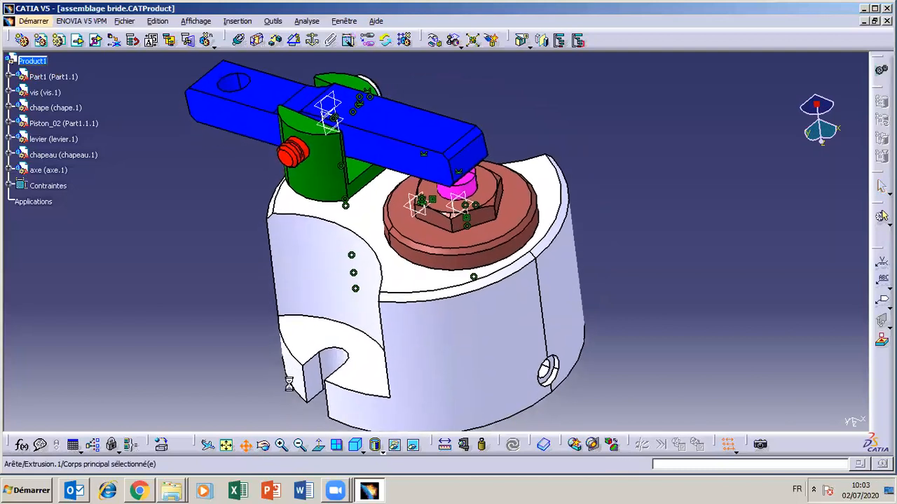
Try to explode the assembly in 3D at all levels, with the white body Part1.1 as the fixed product.
{"action": "left_click", "coordinate": [434, 43]}
{"action": "left_click", "coordinate": [846, 416]}
{"action": "left_click", "coordinate": [473, 41]}
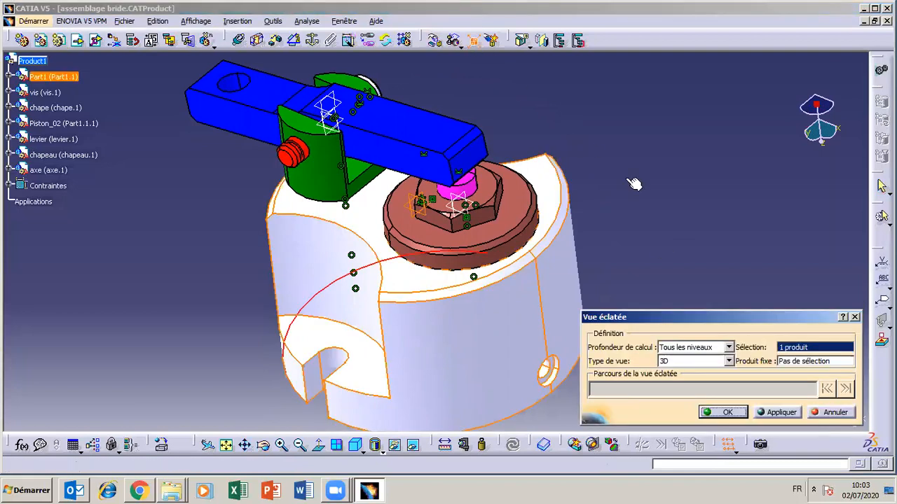
{"action": "left_click", "coordinate": [791, 363]}
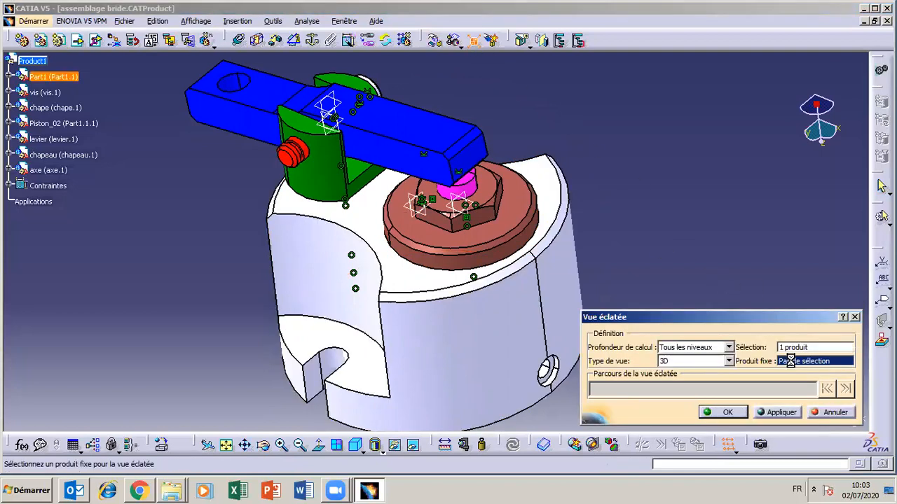
{"action": "left_click", "coordinate": [499, 345]}
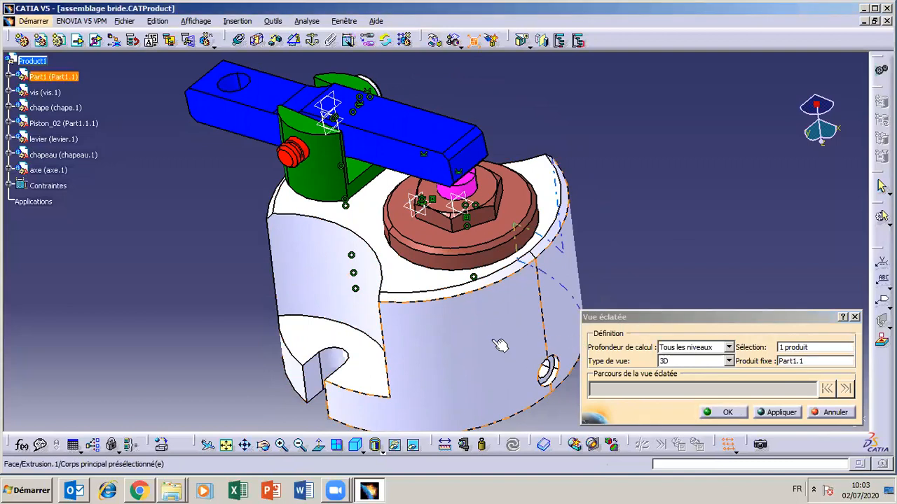
{"action": "left_click", "coordinate": [784, 413]}
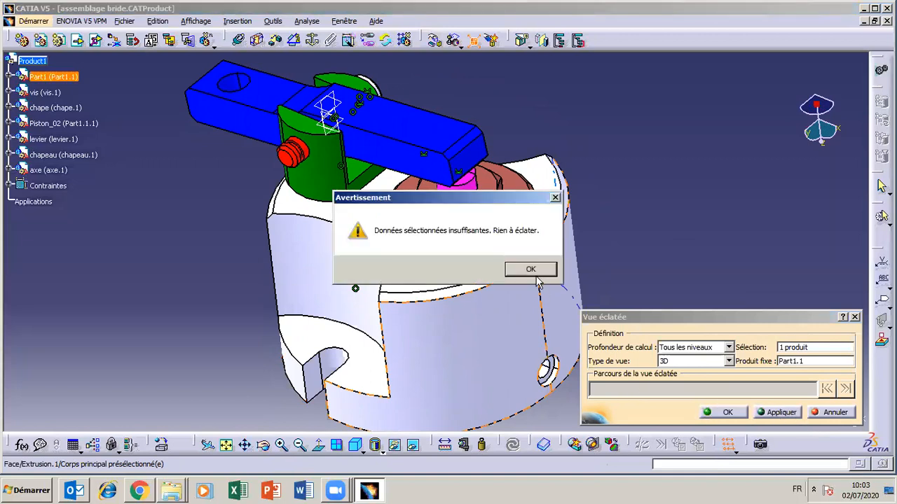
{"action": "left_click", "coordinate": [530, 270]}
Add Product1 to the explode selection, apply the exploded view and set its progress to 0.92.
{"action": "left_click", "coordinate": [811, 348]}
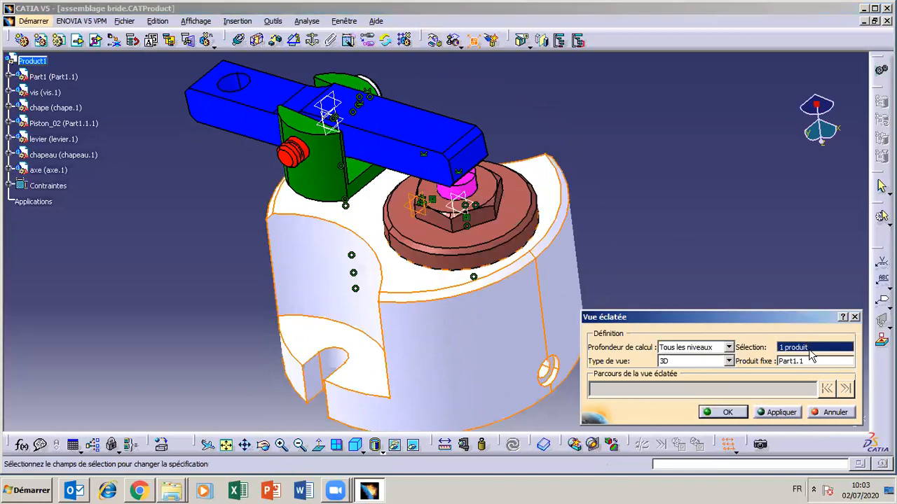
{"action": "left_click", "coordinate": [35, 62]}
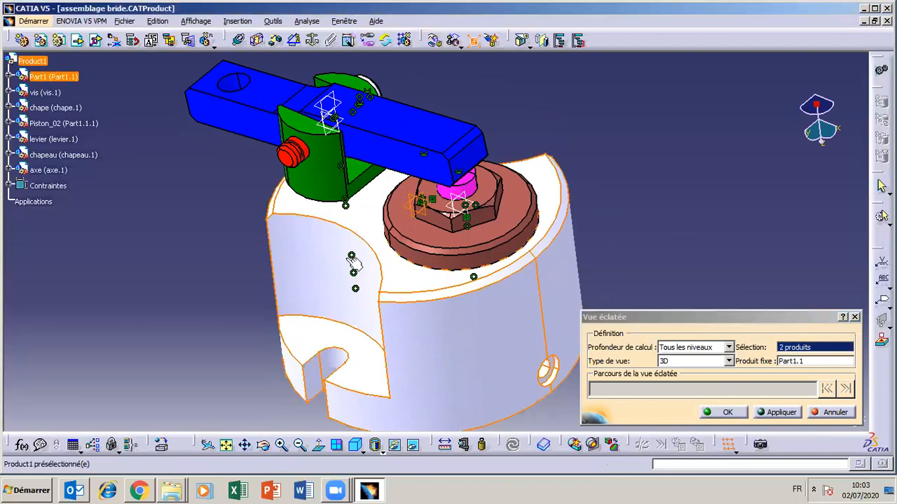
{"action": "left_click", "coordinate": [770, 412]}
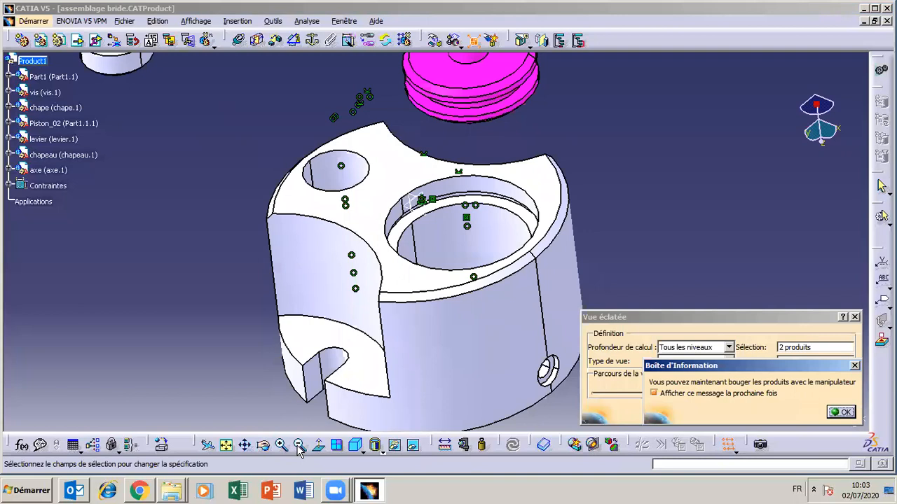
{"action": "left_click", "coordinate": [843, 413]}
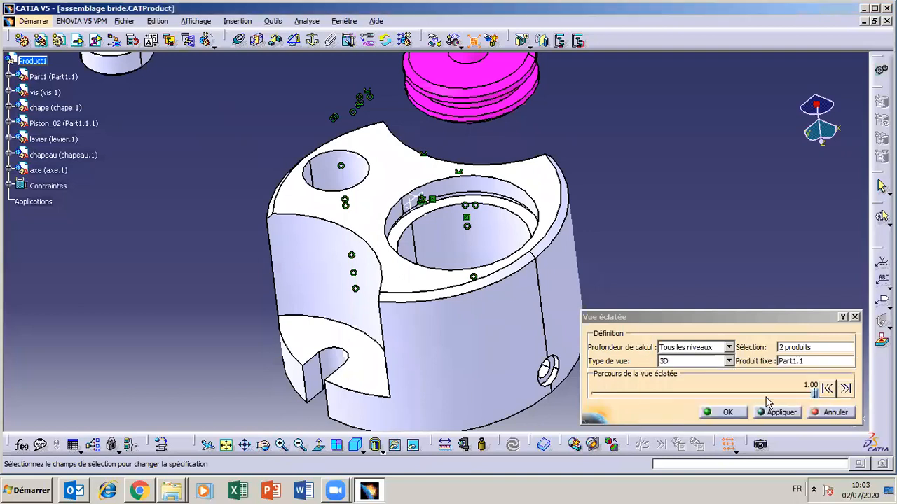
{"action": "left_click_drag", "start_coordinate": [815, 393], "coordinate": [797, 393]}
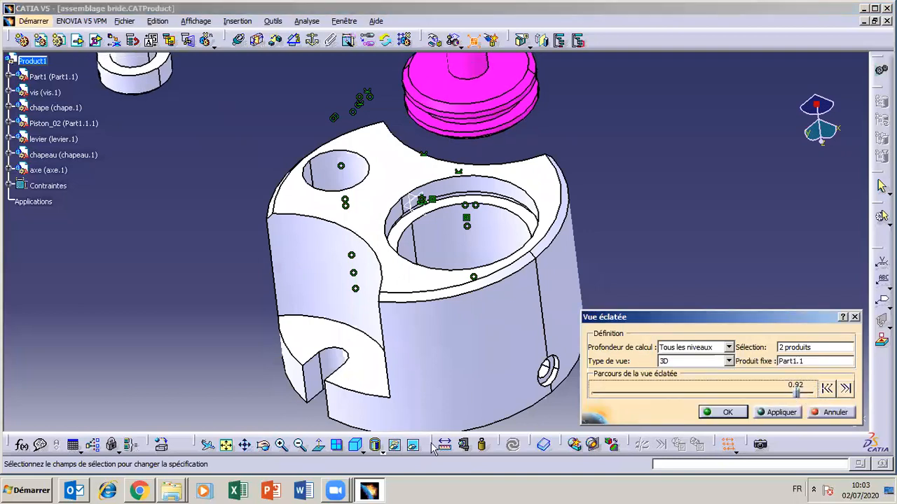
Examine the exploded parts from above and beneath, from the body and screw up to the blue lever.
{"action": "left_click", "coordinate": [301, 445]}
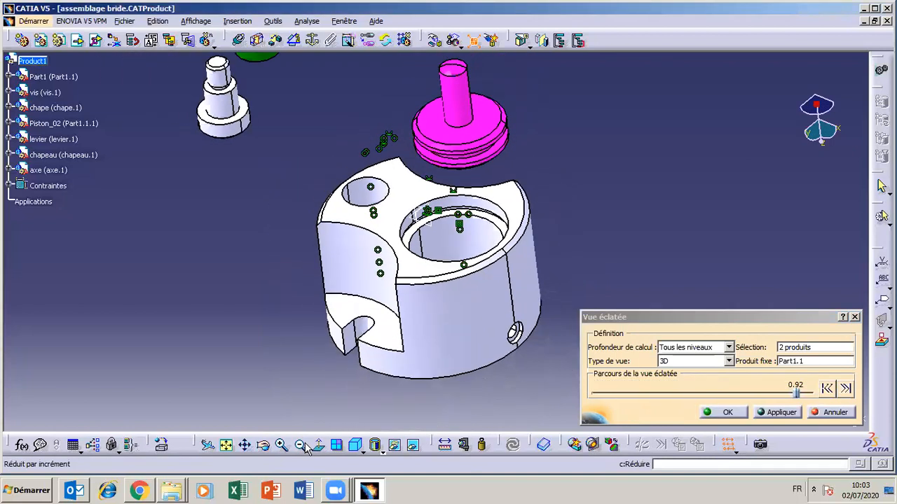
{"action": "left_click", "coordinate": [300, 445]}
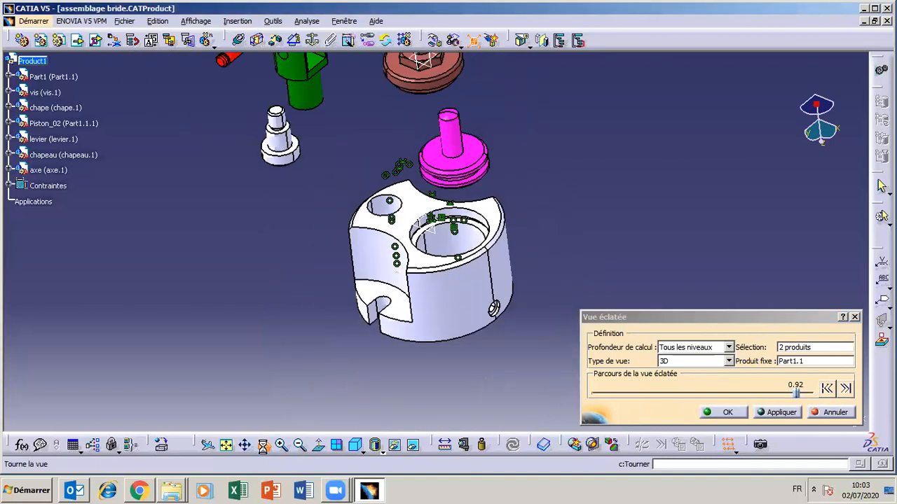
{"action": "left_click", "coordinate": [245, 445]}
{"action": "left_click_drag", "start_coordinate": [312, 326], "coordinate": [379, 376]}
{"action": "left_click", "coordinate": [266, 445]}
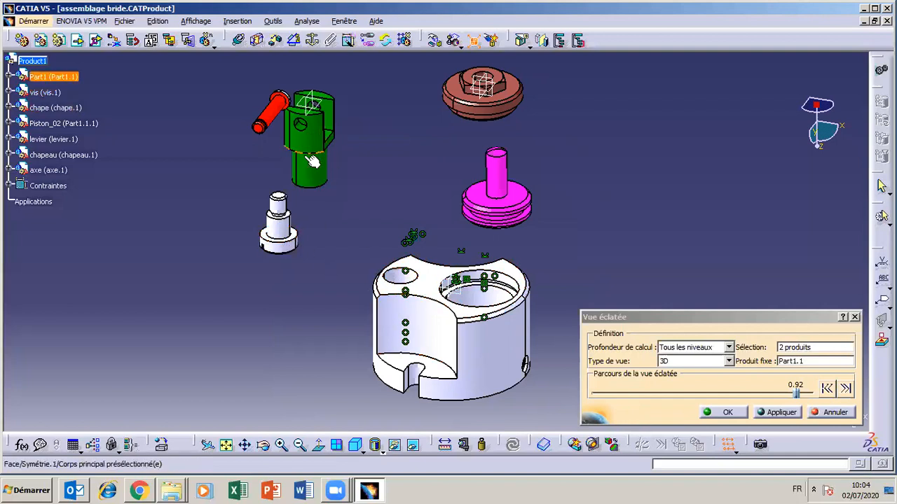
{"action": "left_click", "coordinate": [264, 446]}
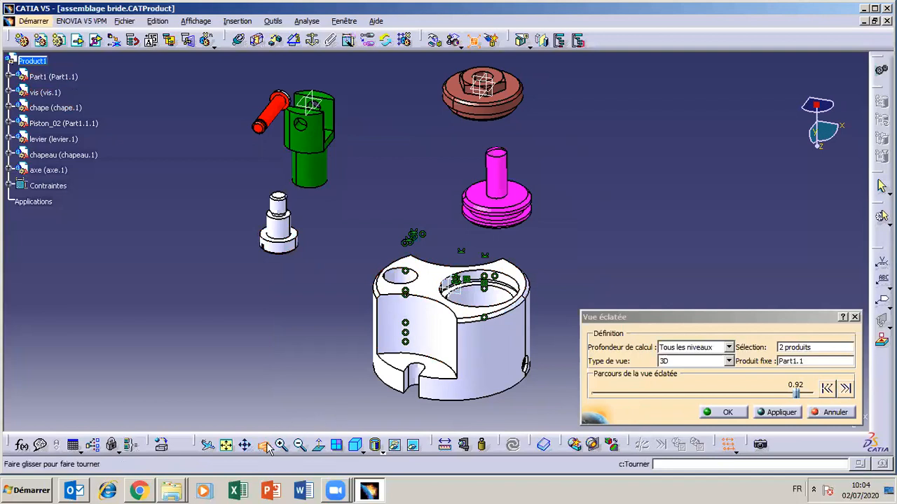
{"action": "left_click_drag", "start_coordinate": [409, 384], "coordinate": [424, 178]}
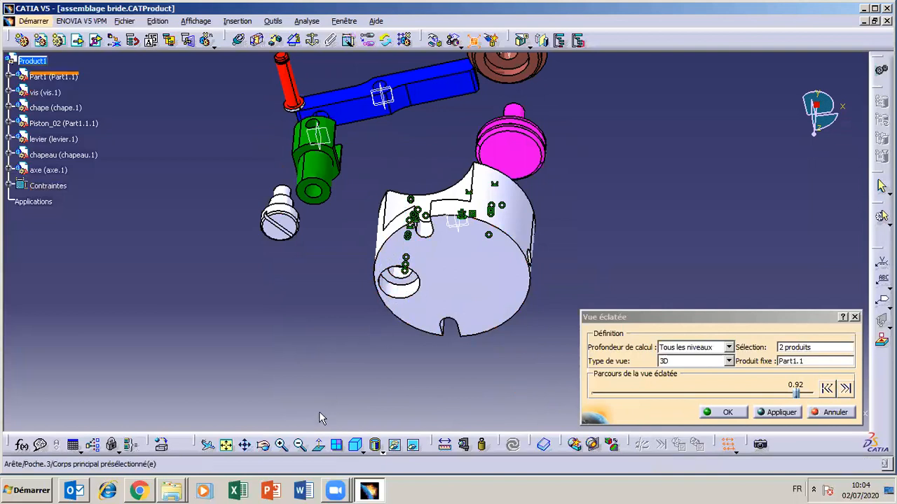
{"action": "left_click_drag", "start_coordinate": [367, 264], "coordinate": [409, 397]}
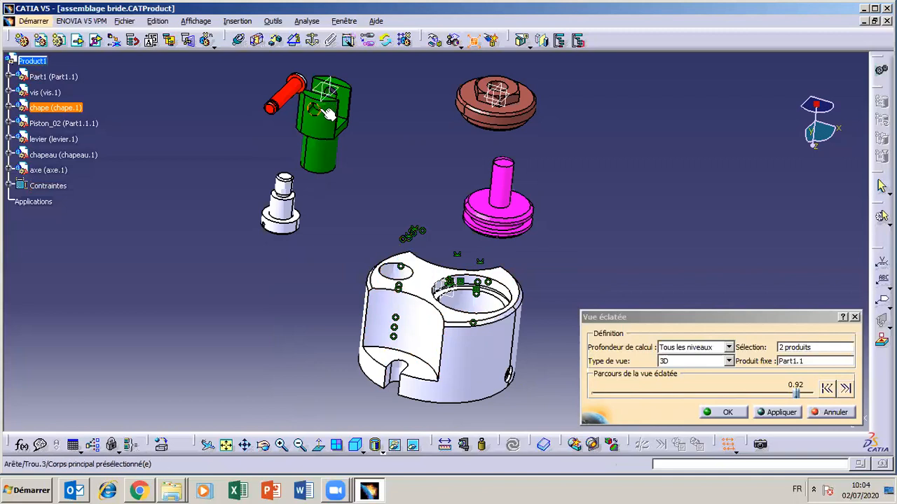
{"action": "left_click", "coordinate": [244, 445]}
{"action": "left_click_drag", "start_coordinate": [296, 323], "coordinate": [272, 439]}
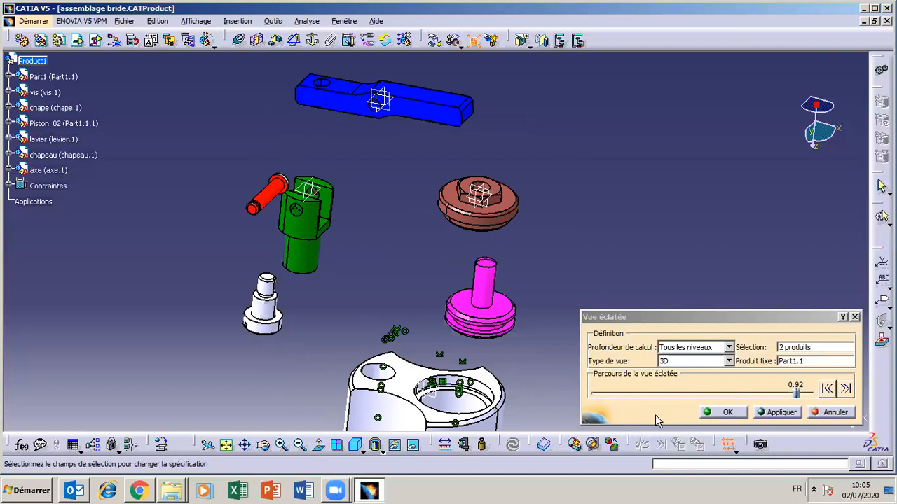
{"action": "left_click", "coordinate": [300, 446]}
{"action": "left_click", "coordinate": [300, 447]}
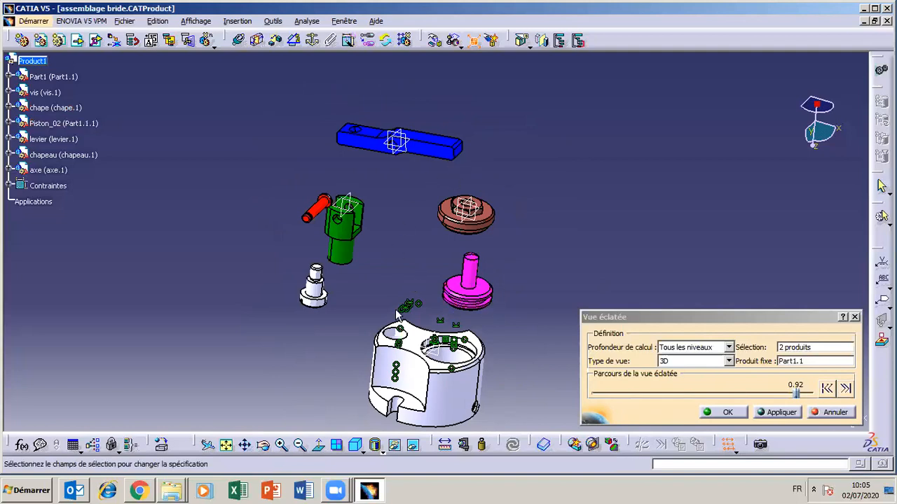
{"action": "left_click", "coordinate": [294, 448]}
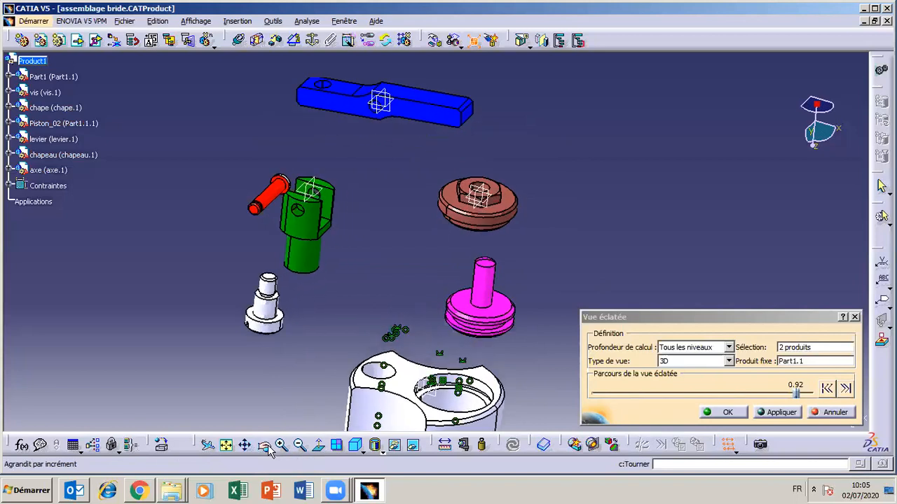
{"action": "left_click_drag", "start_coordinate": [295, 412], "coordinate": [315, 381]}
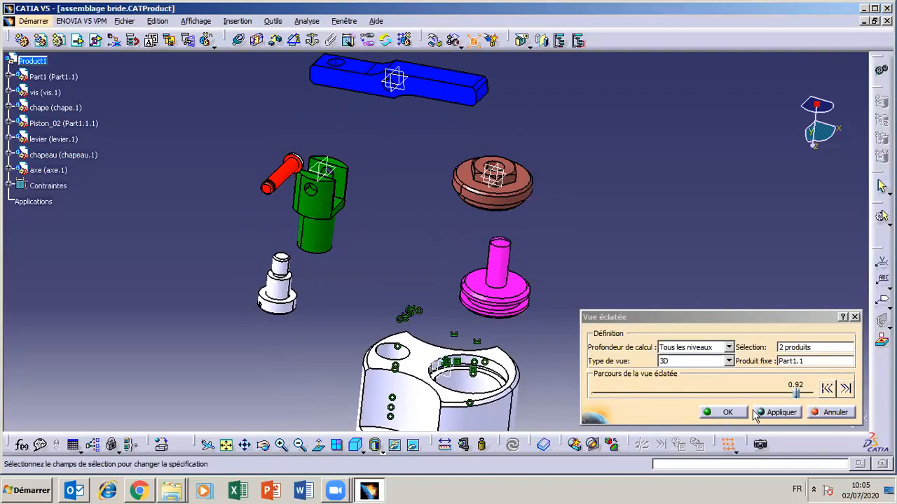
Cancel the exploded view so the clamp goes back to its assembled position.
{"action": "left_click", "coordinate": [826, 414]}
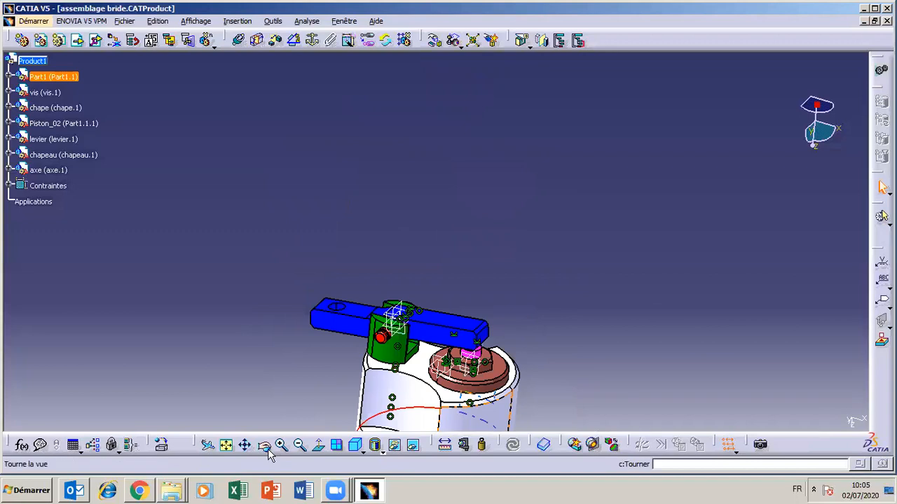
{"action": "left_click", "coordinate": [281, 445]}
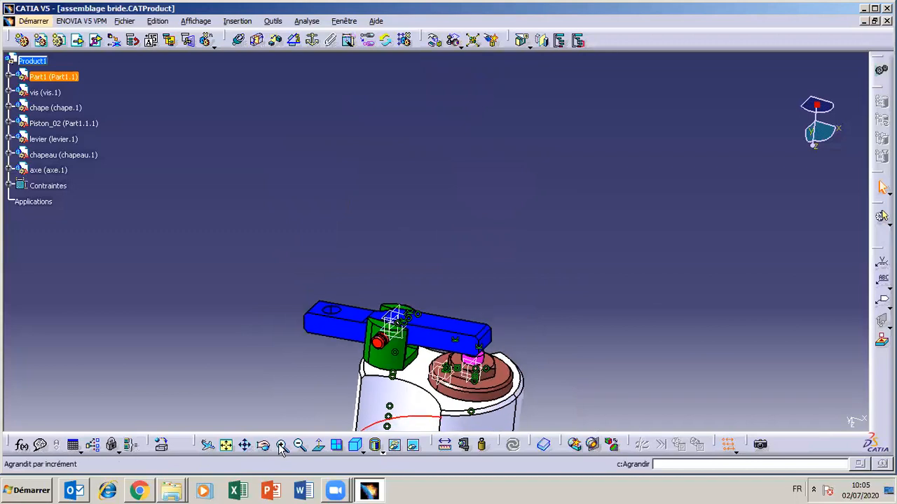
{"action": "left_click", "coordinate": [245, 446]}
{"action": "left_click_drag", "start_coordinate": [283, 410], "coordinate": [247, 220]}
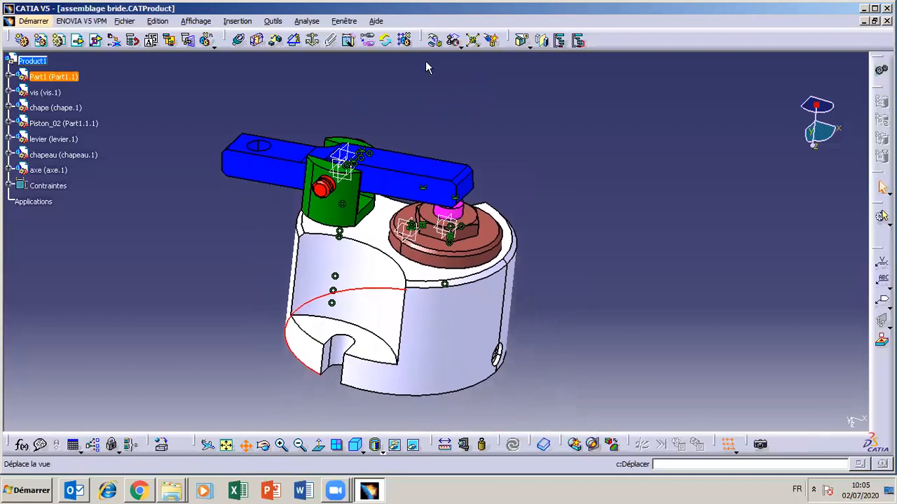
Rotate the pink piston about the Z axis with the manipulation constraints respected.
{"action": "left_click", "coordinate": [435, 42]}
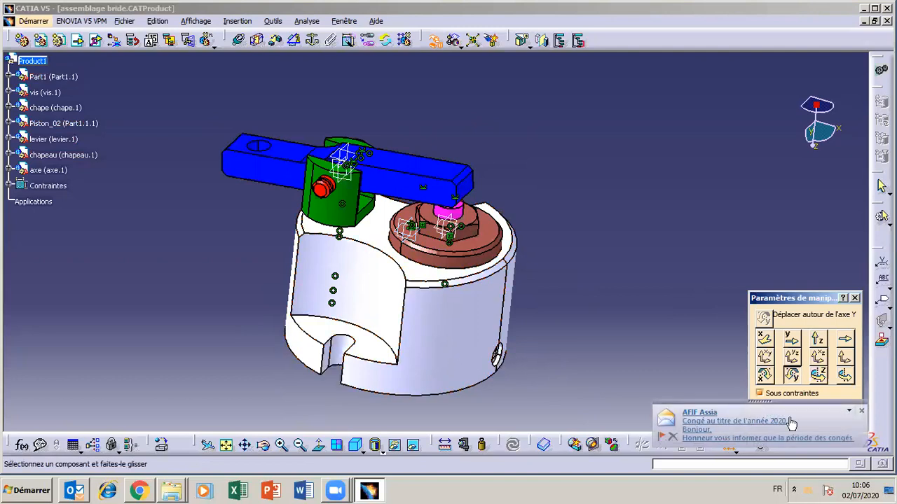
{"action": "left_click", "coordinate": [863, 412]}
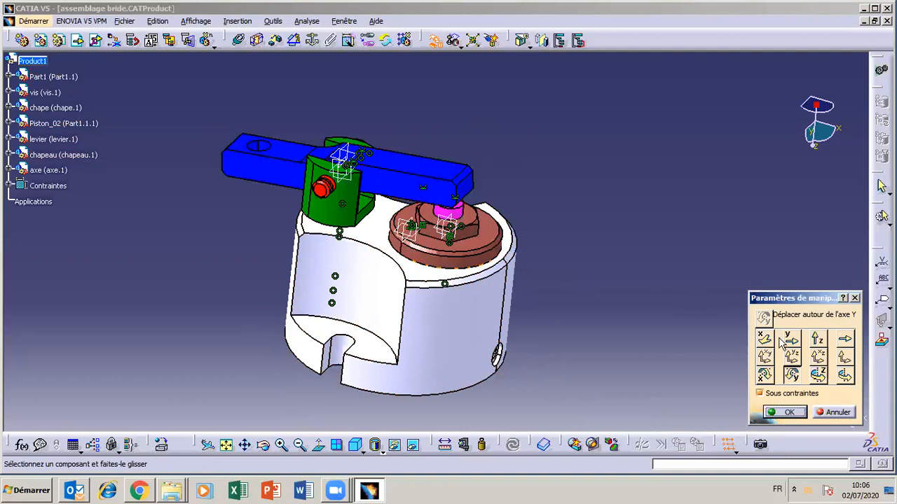
{"action": "left_click", "coordinate": [817, 373]}
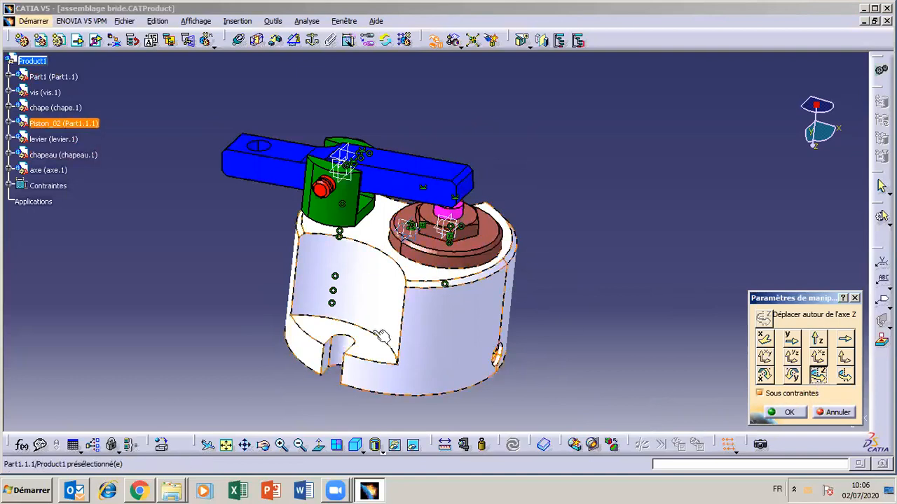
{"action": "left_click", "coordinate": [280, 446]}
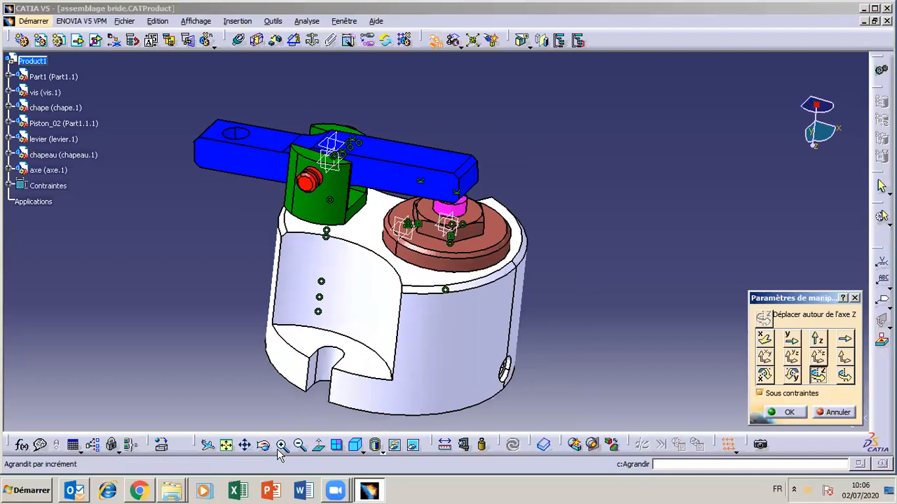
{"action": "left_click_drag", "start_coordinate": [463, 202], "coordinate": [464, 176]}
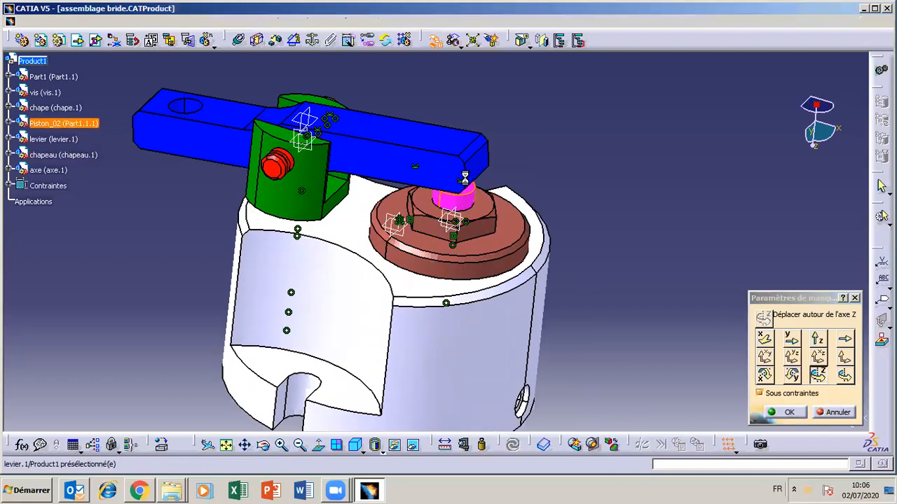
Move the pink piston up and down along the Z axis under constraints to swing the lever, and accept the manipulation.
{"action": "left_click", "coordinate": [817, 339]}
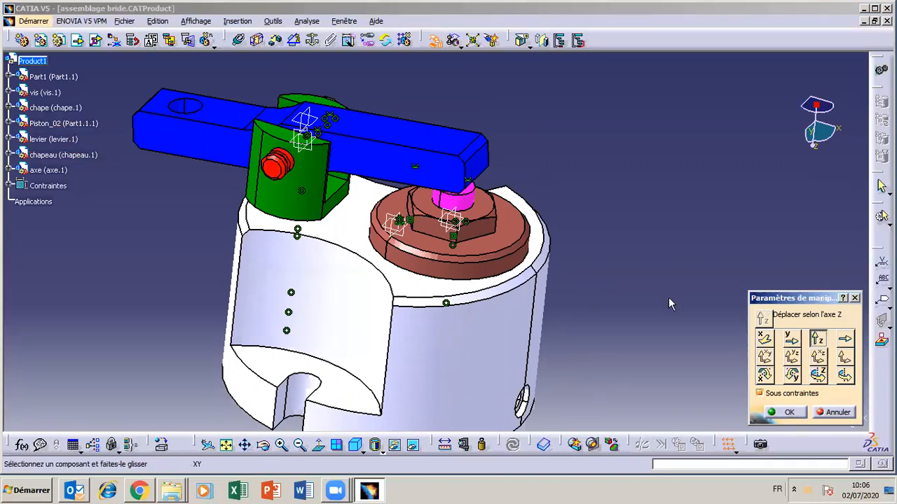
{"action": "left_click_drag", "start_coordinate": [457, 174], "coordinate": [456, 176]}
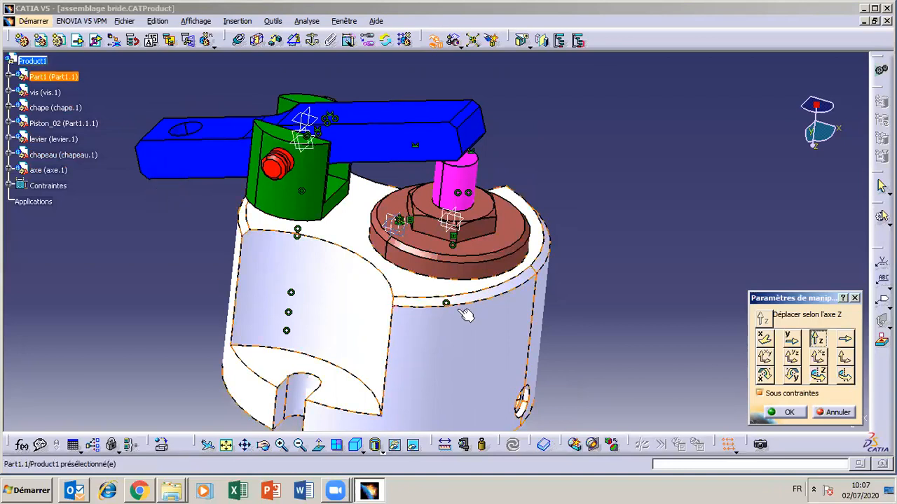
{"action": "left_click_drag", "start_coordinate": [464, 188], "coordinate": [470, 147]}
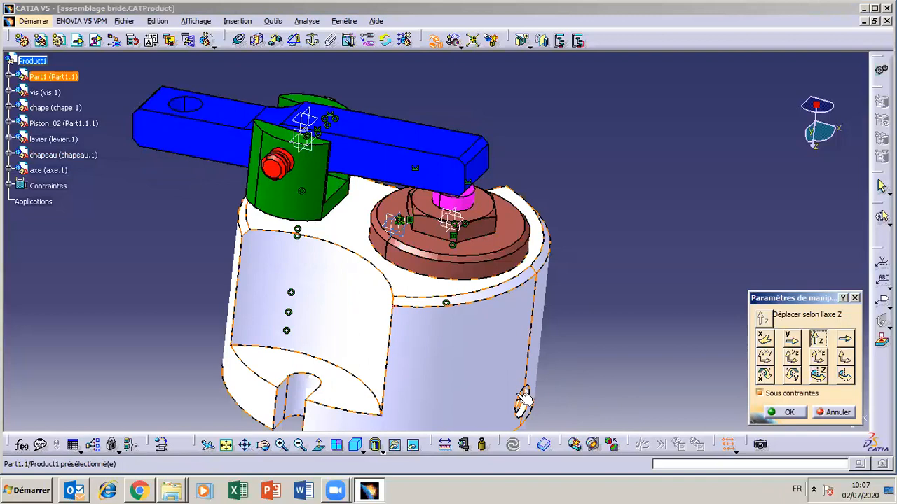
{"action": "mouse_move", "coordinate": [456, 205]}
{"action": "left_mouse_down"}
{"action": "mouse_move", "coordinate": [447, 207]}
{"action": "mouse_move", "coordinate": [445, 187]}
{"action": "mouse_move", "coordinate": [444, 203]}
{"action": "mouse_move", "coordinate": [445, 164]}
{"action": "mouse_move", "coordinate": [448, 197]}
{"action": "left_mouse_up"}
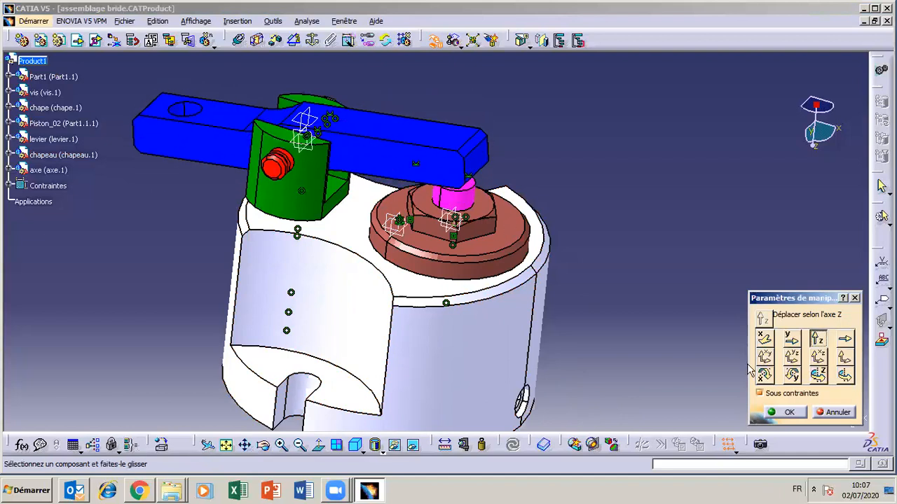
{"action": "left_click", "coordinate": [789, 413]}
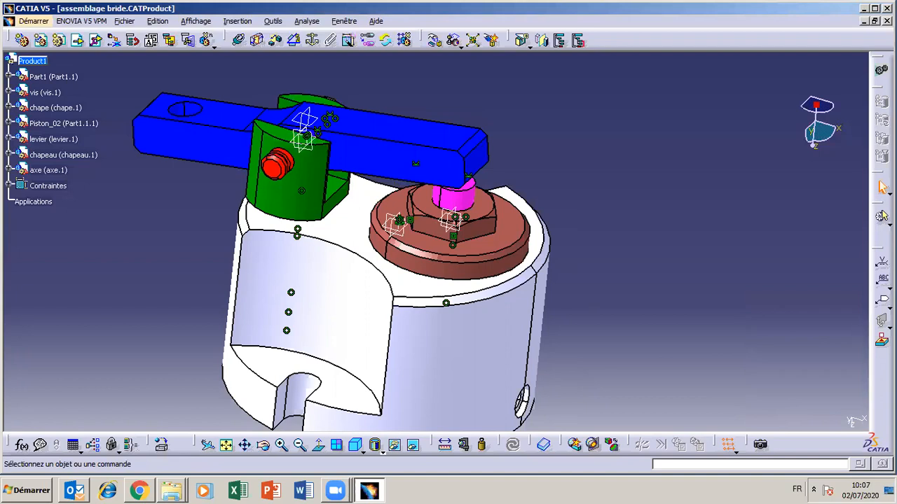
Close the clamp assembly with its changes saved and start a new product in Assembly Design.
{"action": "key", "text": "ctrl+F4"}
{"action": "left_click", "coordinate": [441, 271]}
{"action": "left_click", "coordinate": [481, 277]}
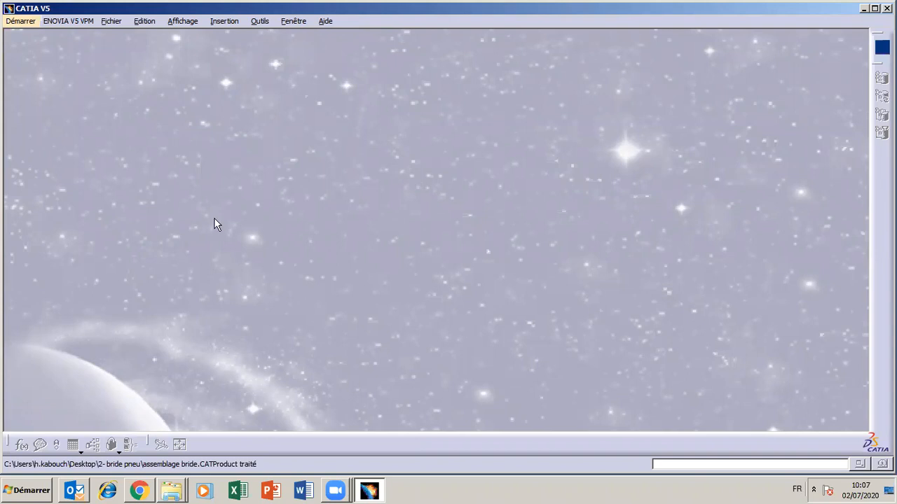
{"action": "left_click", "coordinate": [32, 21]}
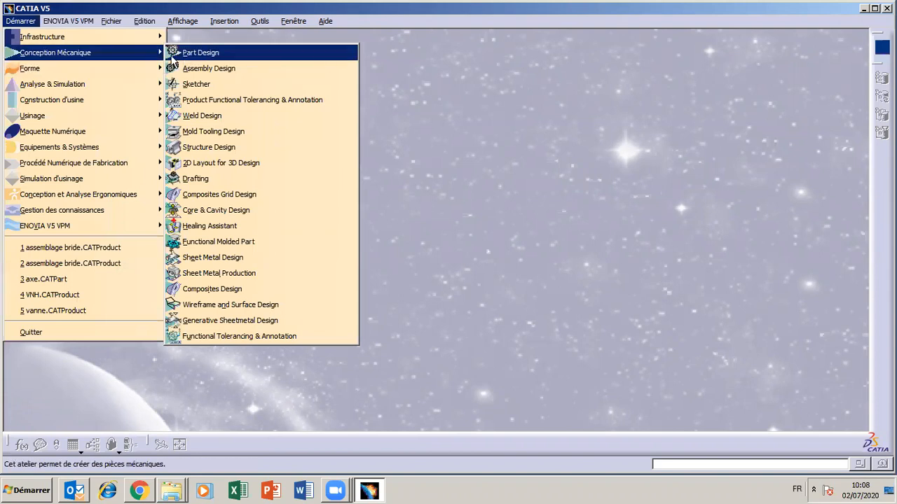
{"action": "left_click", "coordinate": [202, 66]}
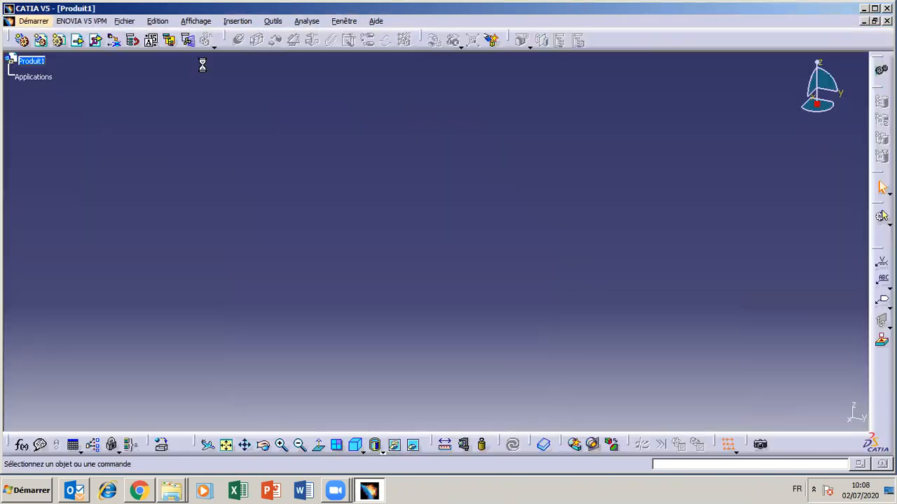
Insert the existing component repere 01 from the desktop folder 2- bride pneu into Produit1.
{"action": "left_click", "coordinate": [32, 61]}
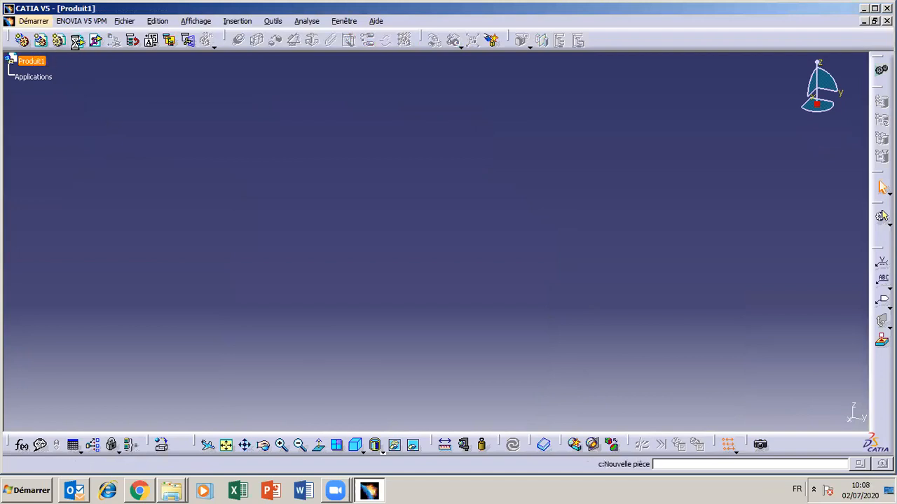
{"action": "left_click", "coordinate": [77, 42]}
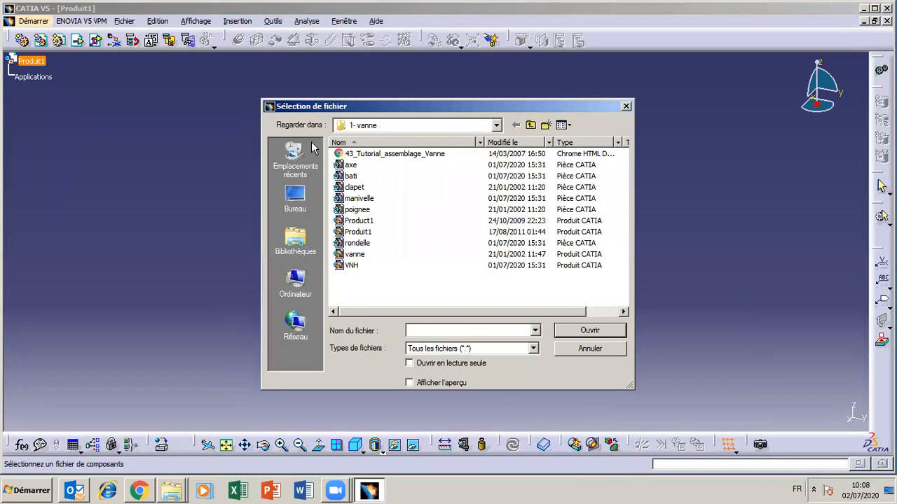
{"action": "left_click", "coordinate": [294, 199]}
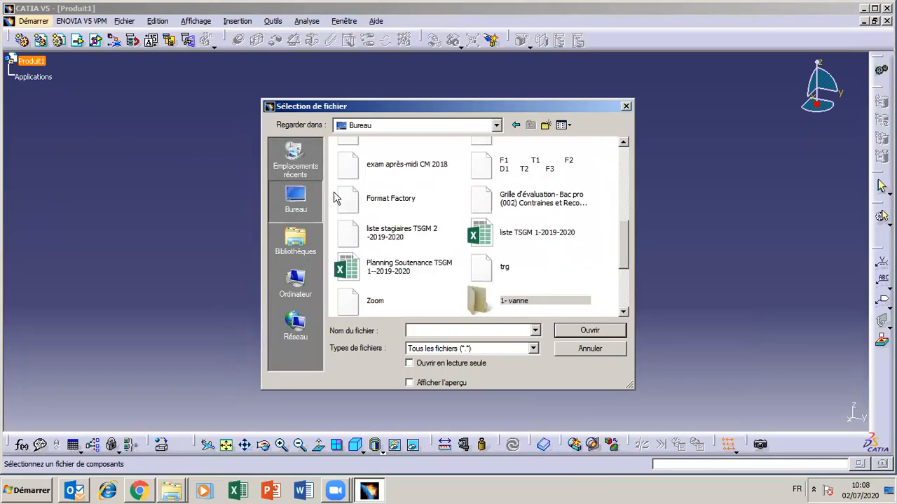
{"action": "left_click_drag", "start_coordinate": [629, 247], "coordinate": [633, 157]}
{"action": "double_click", "coordinate": [543, 162]}
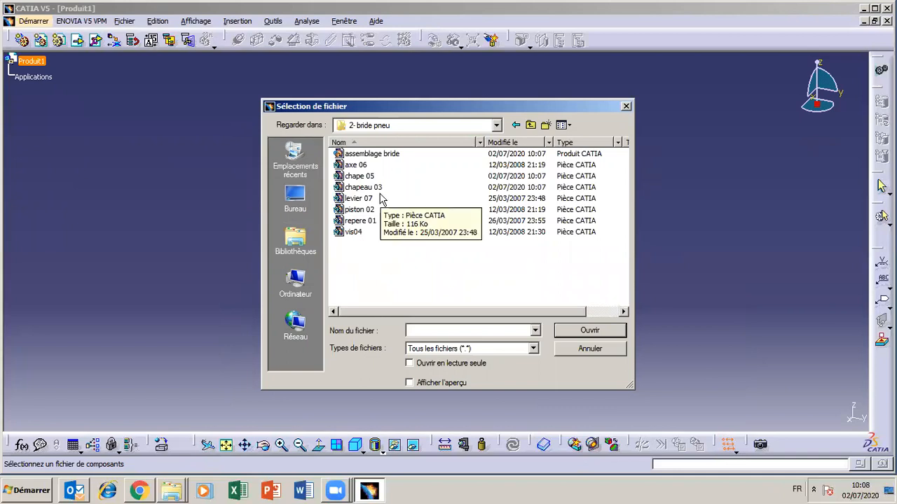
{"action": "left_click", "coordinate": [368, 227]}
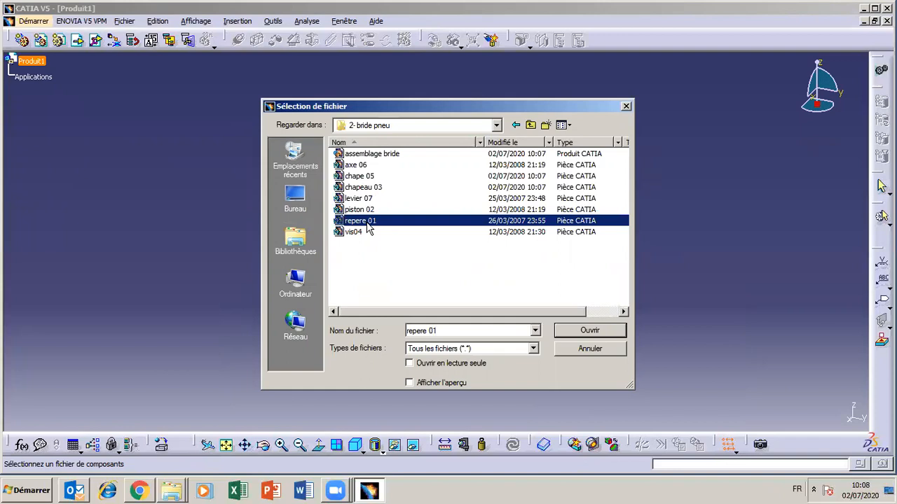
{"action": "left_click", "coordinate": [569, 332]}
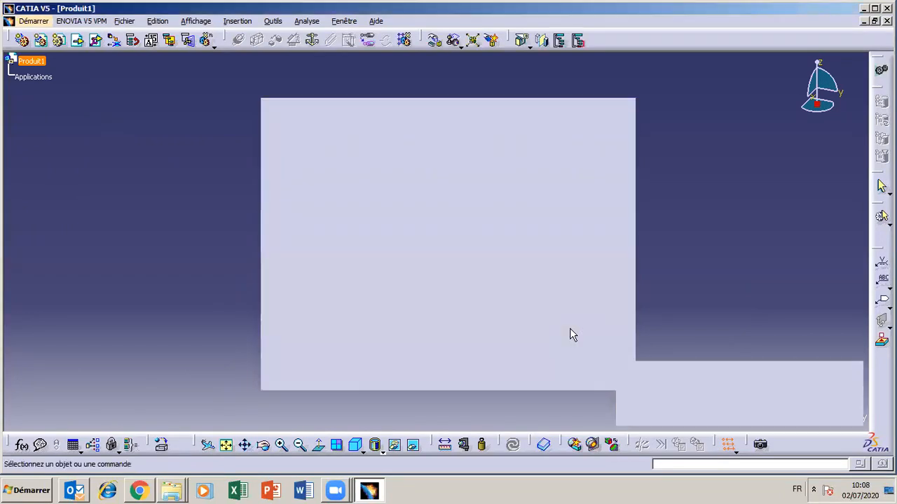
Examine the clamp body from above, the side and beneath, including its bores, side notches and slots.
{"action": "left_click", "coordinate": [263, 445]}
{"action": "left_click_drag", "start_coordinate": [410, 170], "coordinate": [380, 407]}
{"action": "left_click", "coordinate": [262, 446]}
{"action": "left_click_drag", "start_coordinate": [474, 184], "coordinate": [544, 353]}
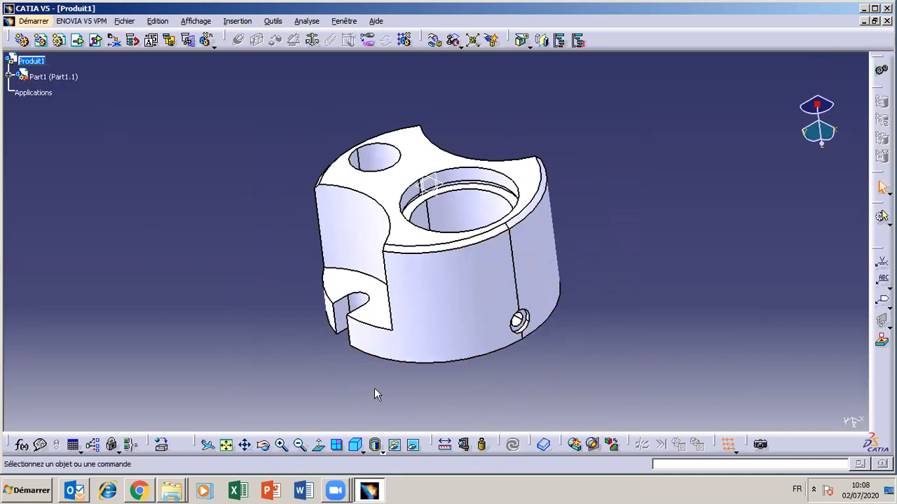
{"action": "left_click", "coordinate": [262, 446]}
{"action": "left_click_drag", "start_coordinate": [500, 224], "coordinate": [509, 361]}
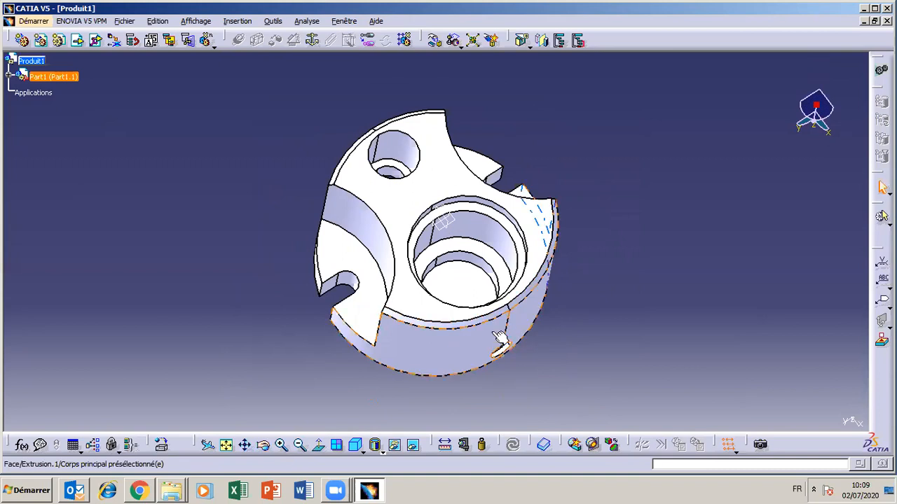
{"action": "left_click", "coordinate": [470, 295]}
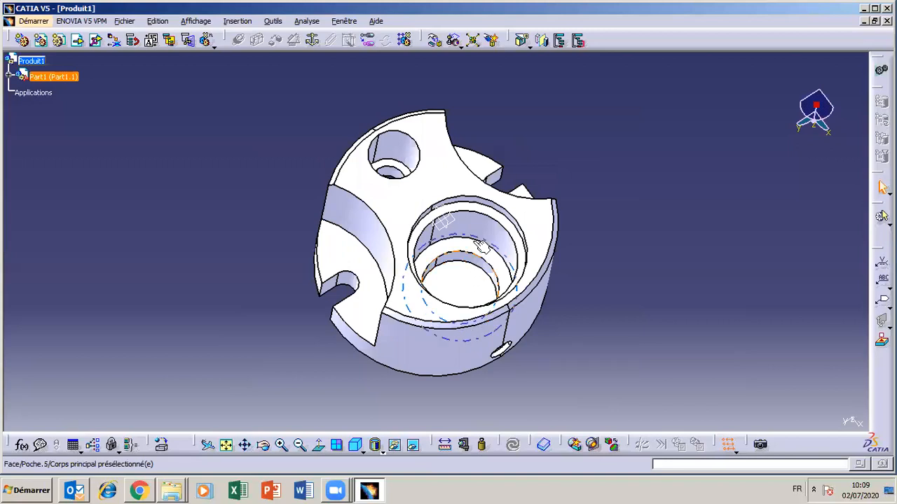
{"action": "left_click", "coordinate": [266, 450]}
{"action": "left_click_drag", "start_coordinate": [447, 313], "coordinate": [487, 239]}
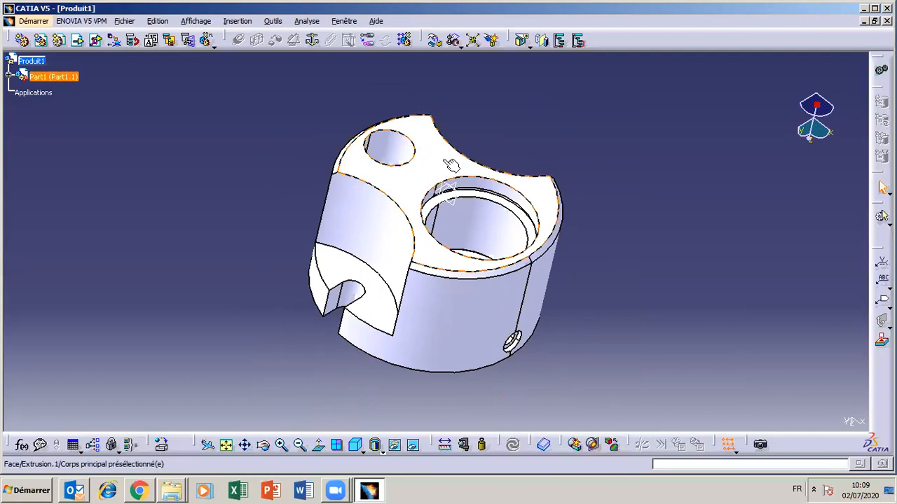
{"action": "left_click_drag", "start_coordinate": [343, 285], "coordinate": [385, 283]}
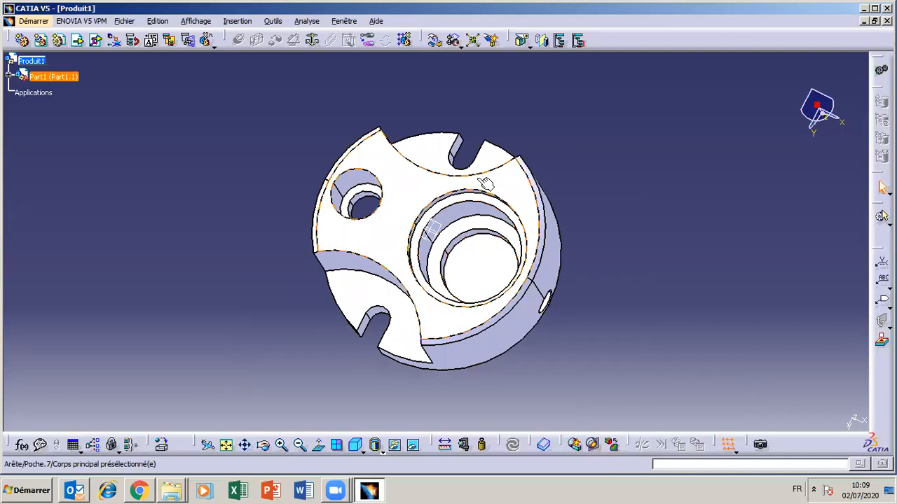
{"action": "left_click", "coordinate": [263, 445]}
{"action": "left_click_drag", "start_coordinate": [336, 379], "coordinate": [407, 175]}
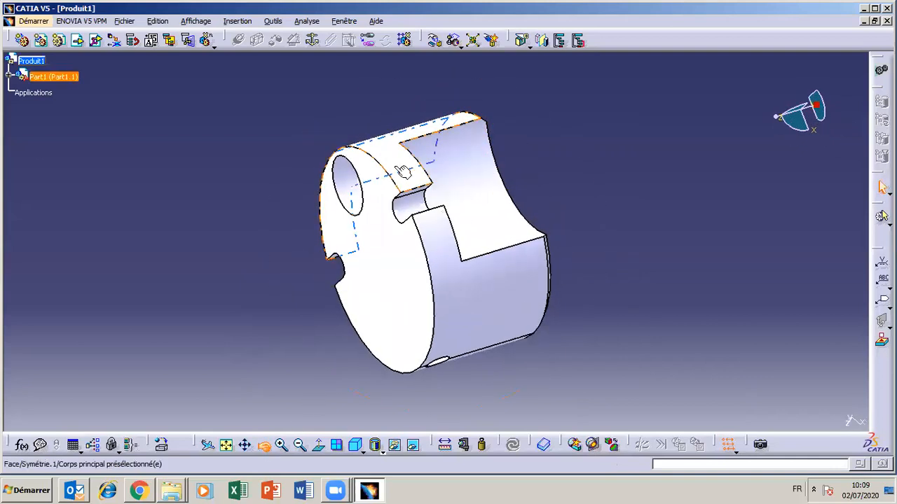
{"action": "left_click", "coordinate": [262, 446]}
{"action": "left_click_drag", "start_coordinate": [413, 141], "coordinate": [284, 341]}
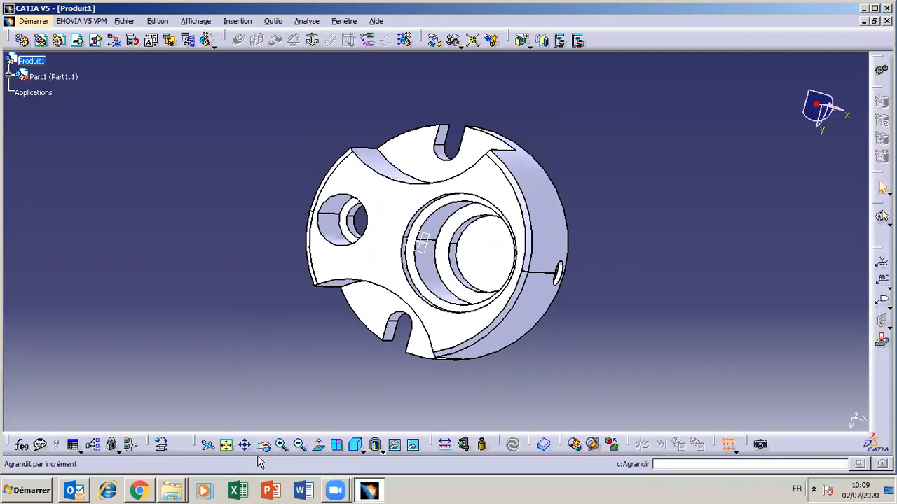
Expand Part1 in the specification tree down to its reference planes and main body, and view the body from above.
{"action": "left_click", "coordinate": [13, 74]}
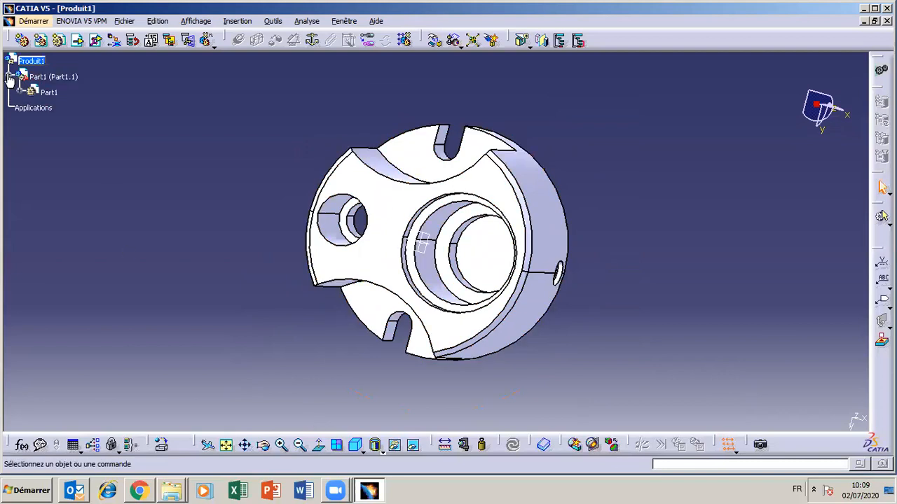
{"action": "left_click", "coordinate": [19, 92]}
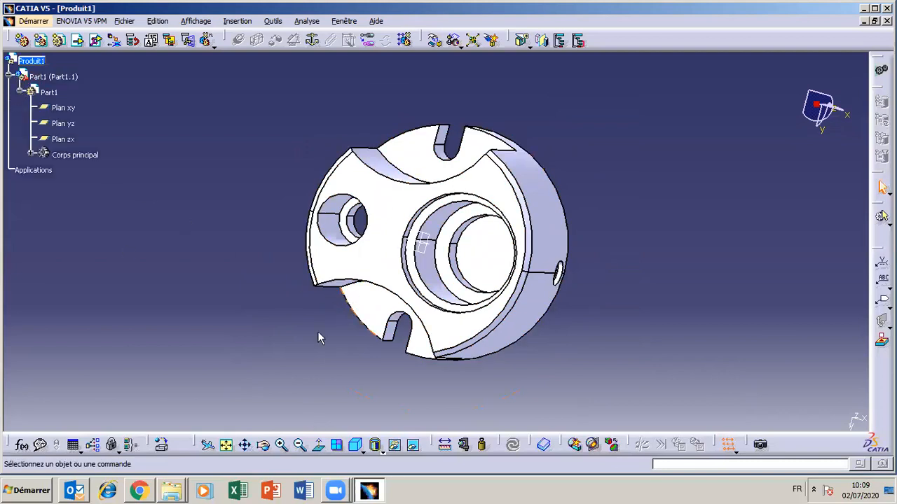
{"action": "left_click", "coordinate": [264, 446]}
{"action": "left_click_drag", "start_coordinate": [474, 292], "coordinate": [498, 285]}
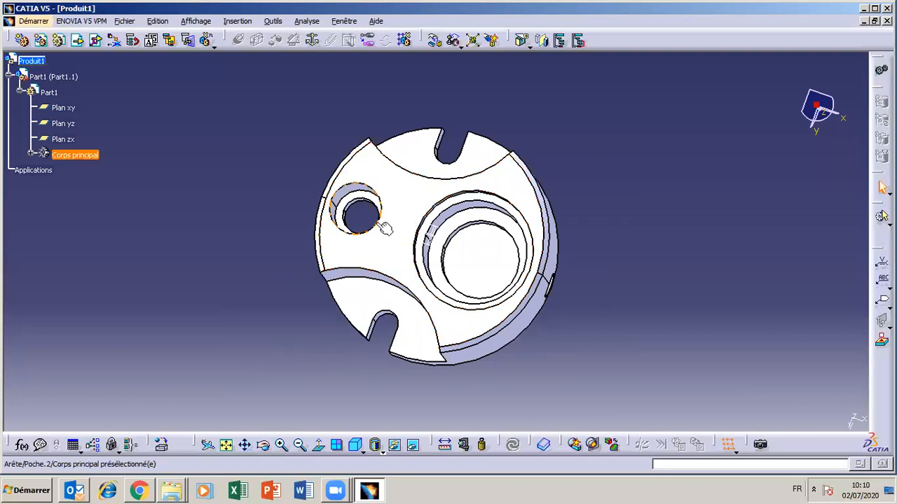
Insert the existing component chape 05 into Produit1.
{"action": "left_click", "coordinate": [82, 43]}
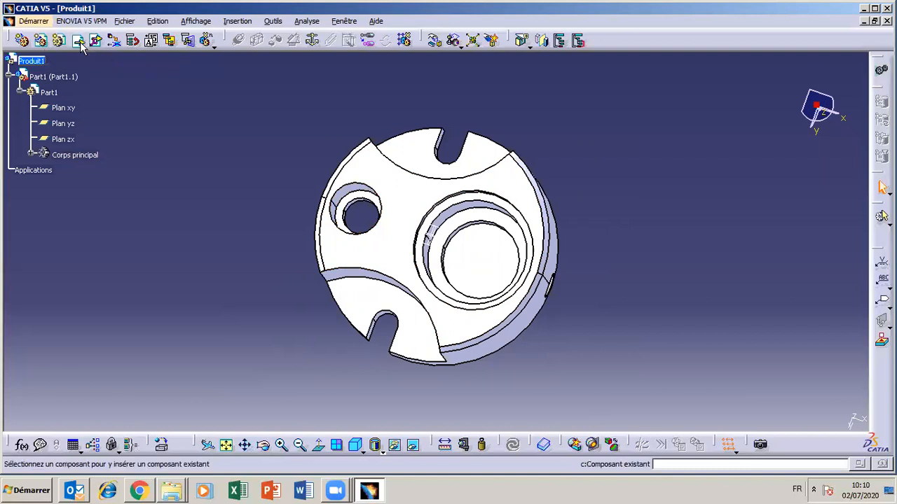
{"action": "left_click", "coordinate": [28, 61]}
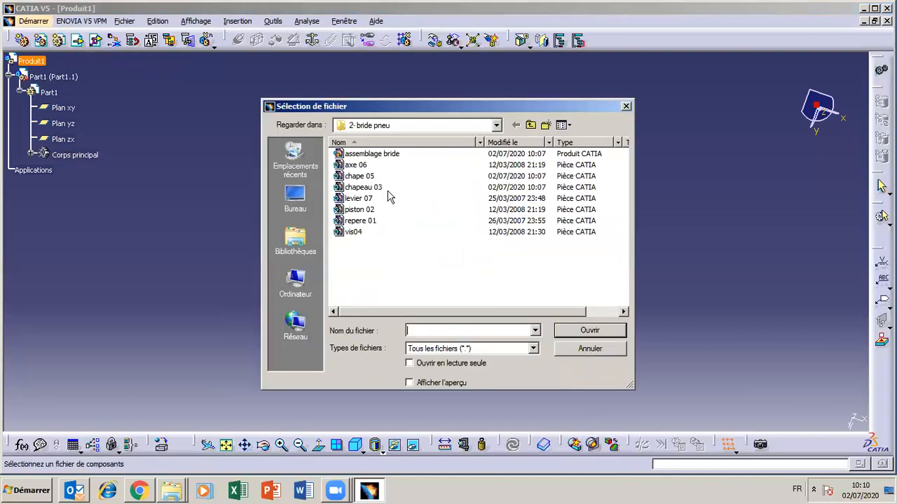
{"action": "left_click", "coordinate": [356, 179]}
{"action": "left_click", "coordinate": [592, 333]}
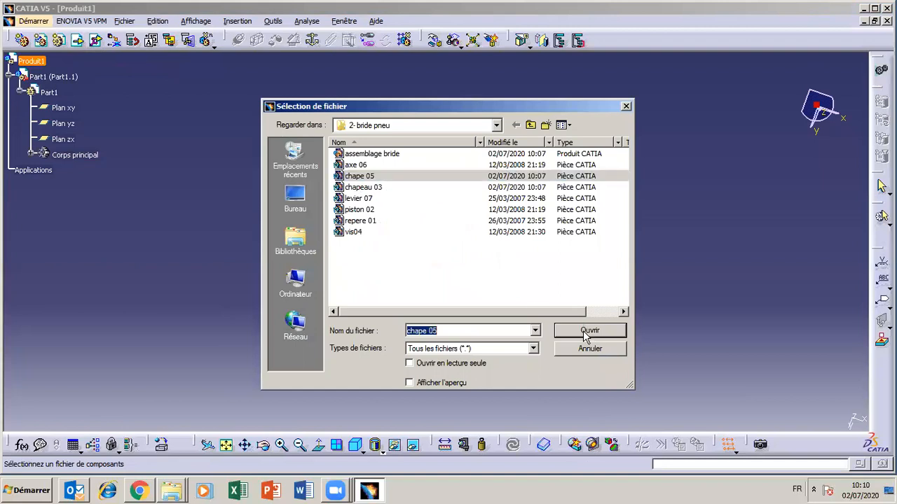
{"action": "left_click", "coordinate": [263, 445]}
{"action": "left_click_drag", "start_coordinate": [360, 400], "coordinate": [506, 311]}
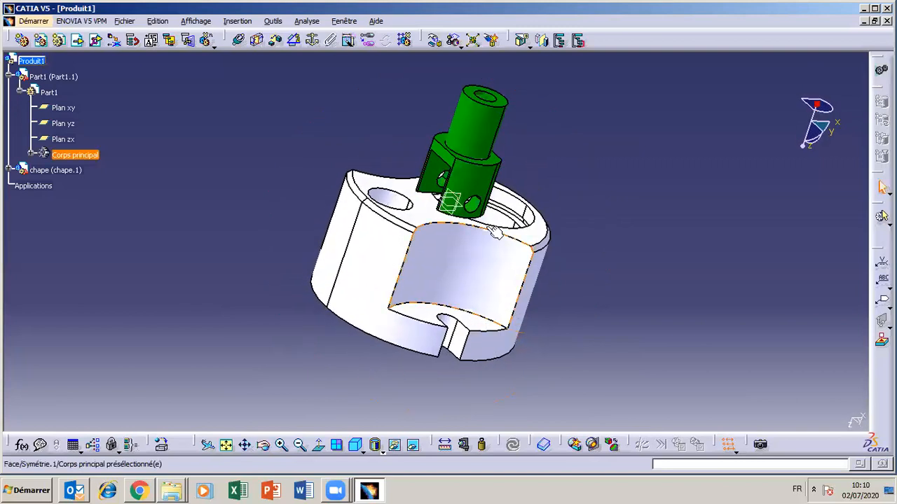
Move the green chape along the X axis clear of the body and turn it about X until its fork faces up.
{"action": "left_click", "coordinate": [434, 40]}
{"action": "left_click", "coordinate": [772, 375]}
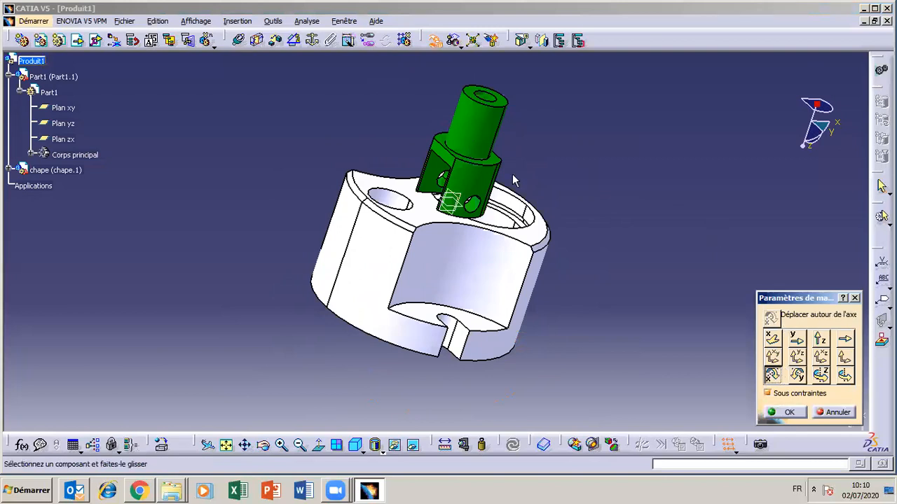
{"action": "left_click", "coordinate": [771, 339]}
{"action": "left_click_drag", "start_coordinate": [478, 161], "coordinate": [248, 360]}
{"action": "left_click", "coordinate": [771, 375]}
{"action": "left_click", "coordinate": [774, 412]}
{"action": "left_click", "coordinate": [263, 445]}
{"action": "left_click_drag", "start_coordinate": [357, 395], "coordinate": [332, 392]}
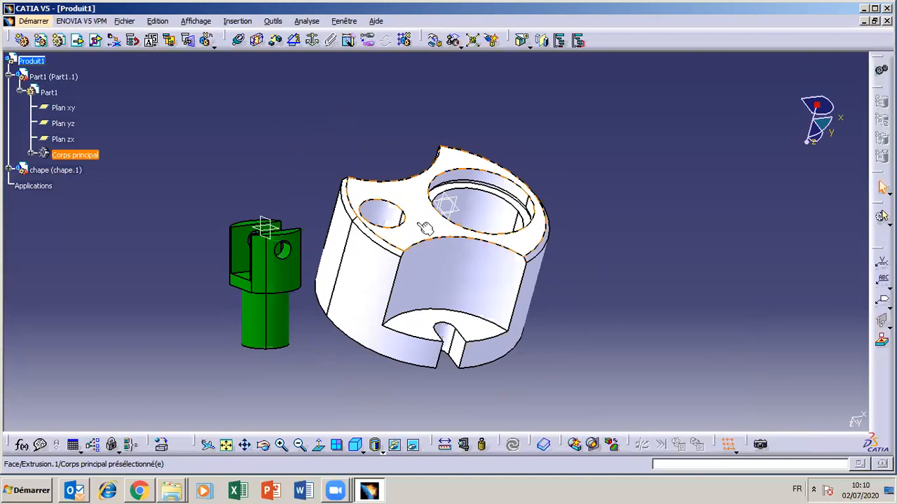
Fix the Part1 clamp body in place with a fix constraint.
{"action": "left_click", "coordinate": [73, 84]}
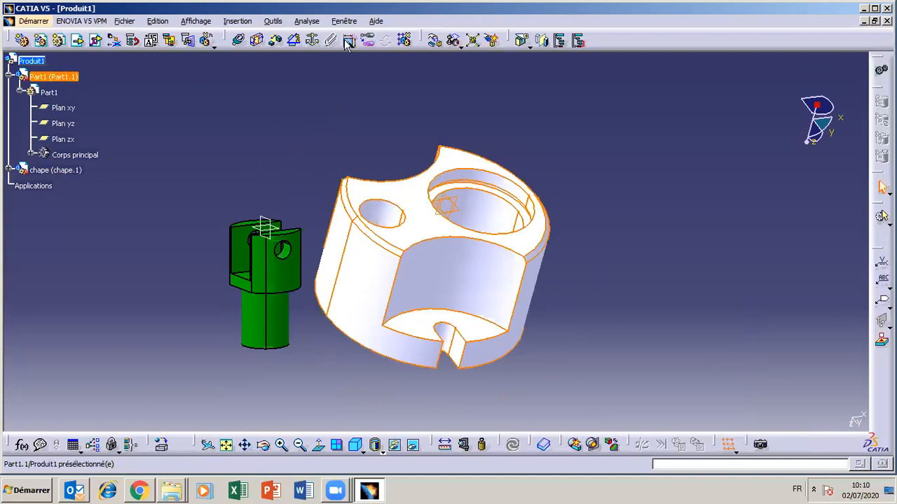
{"action": "left_click", "coordinate": [313, 40]}
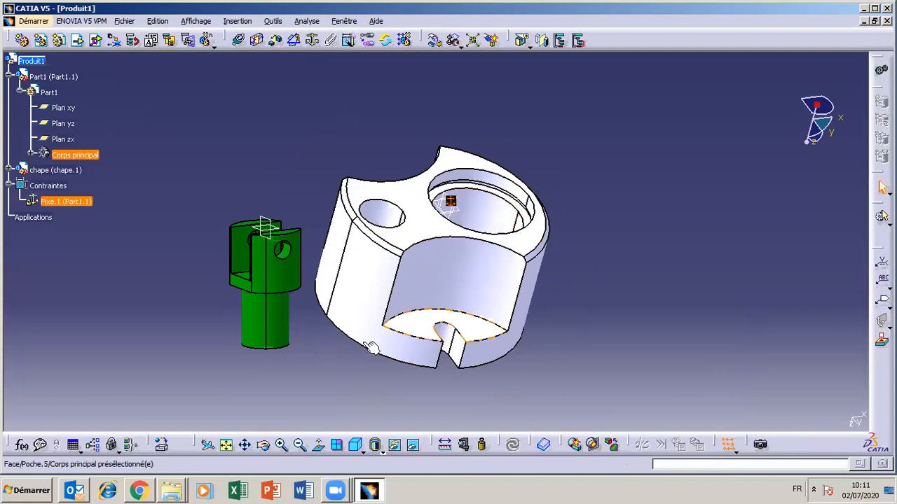
Make the axis of the chape's shank coincident with the axis of the body's small bore and update the assembly.
{"action": "left_click", "coordinate": [287, 323]}
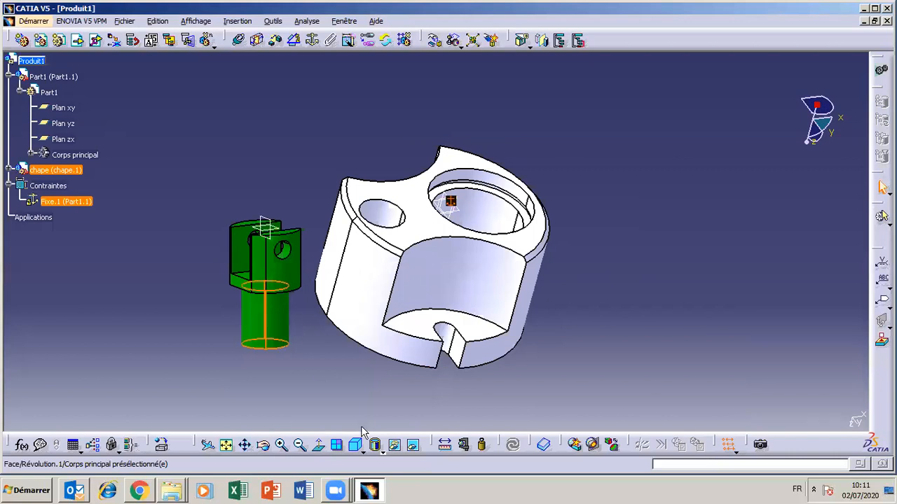
{"action": "left_click", "coordinate": [374, 444]}
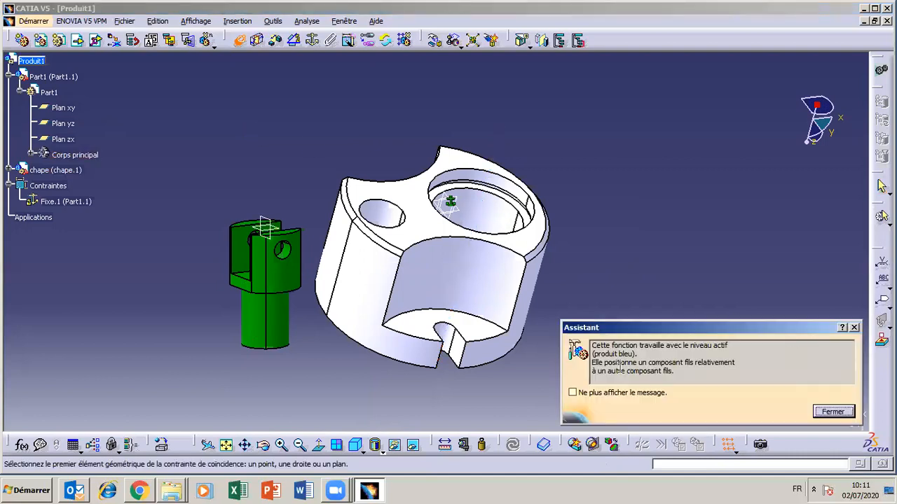
{"action": "left_click", "coordinate": [574, 395]}
{"action": "left_click", "coordinate": [828, 413]}
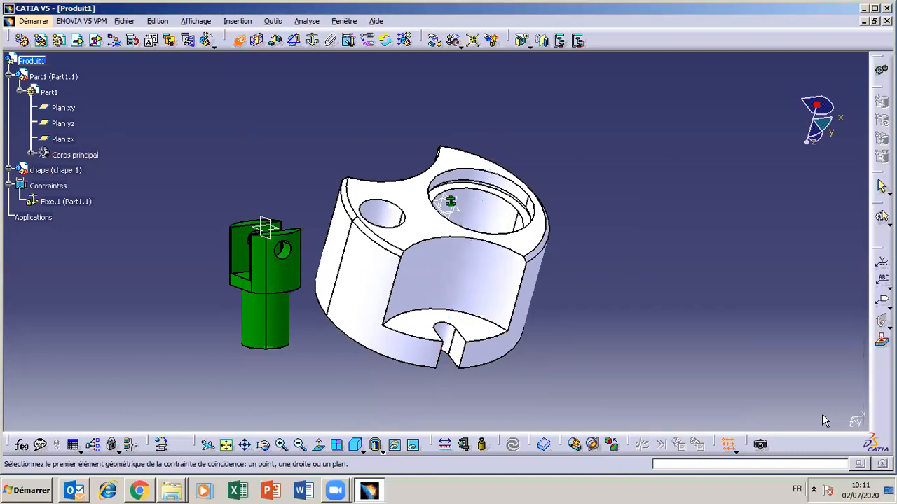
{"action": "left_click", "coordinate": [280, 318]}
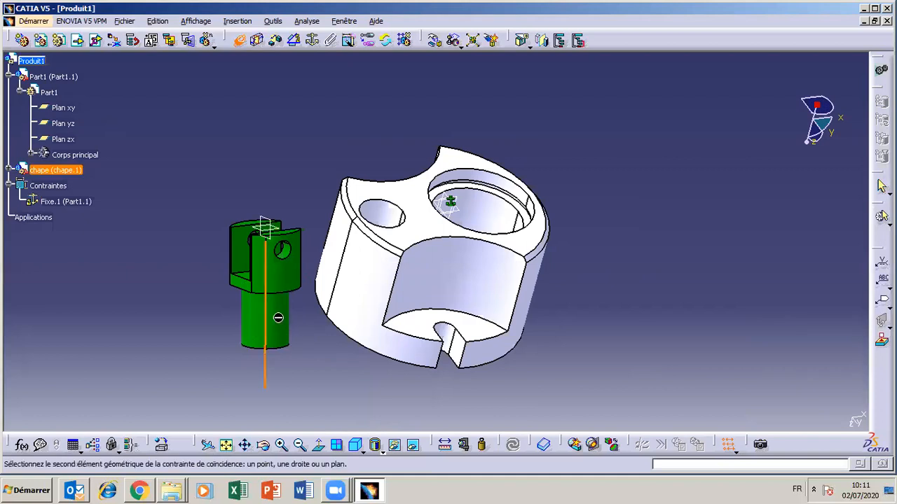
{"action": "left_click", "coordinate": [386, 215]}
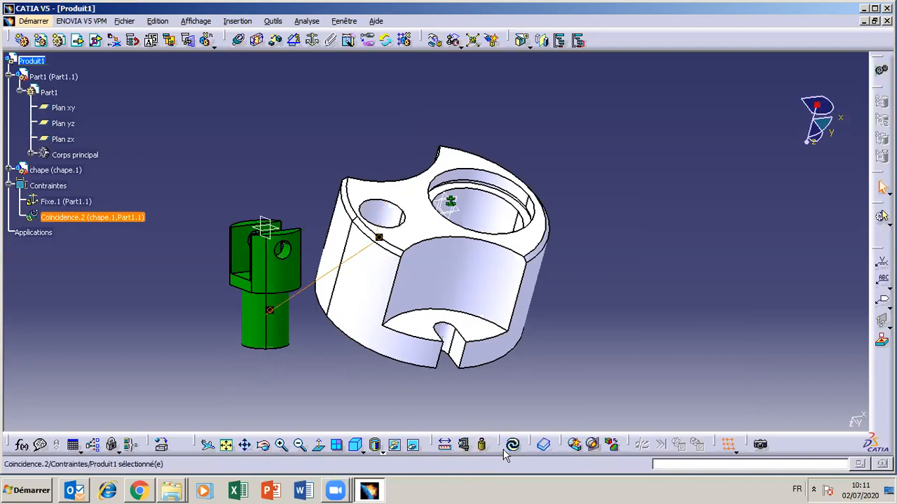
{"action": "left_click", "coordinate": [514, 448]}
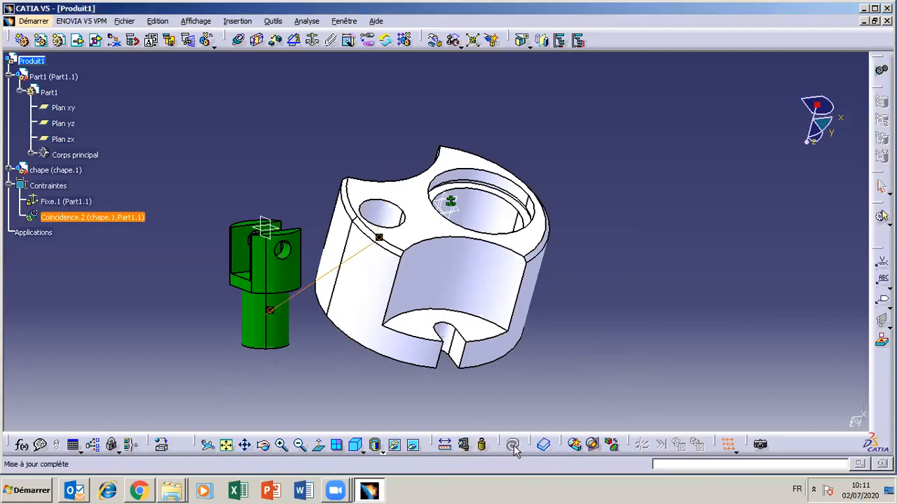
Move the chape along the Z axis until its fork and much of its shank stand above the body.
{"action": "left_click", "coordinate": [340, 329]}
{"action": "left_click", "coordinate": [264, 445]}
{"action": "left_click_drag", "start_coordinate": [372, 252], "coordinate": [458, 196]}
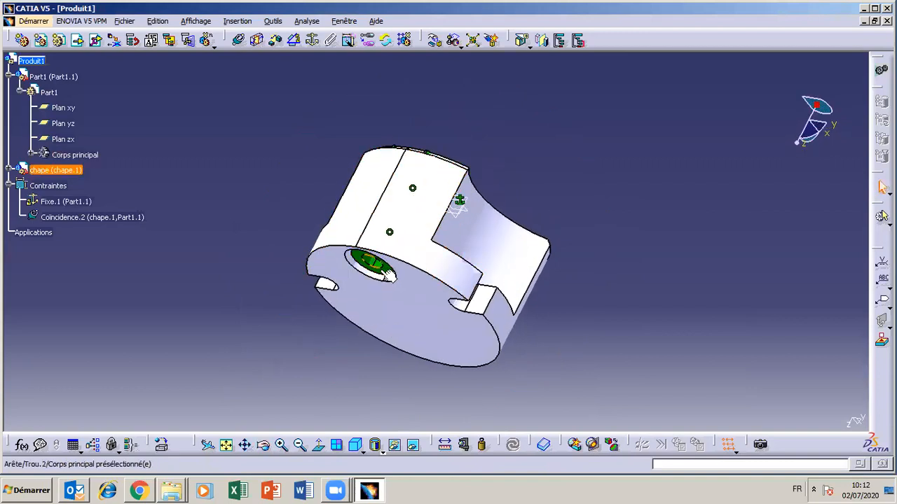
{"action": "left_click", "coordinate": [434, 40]}
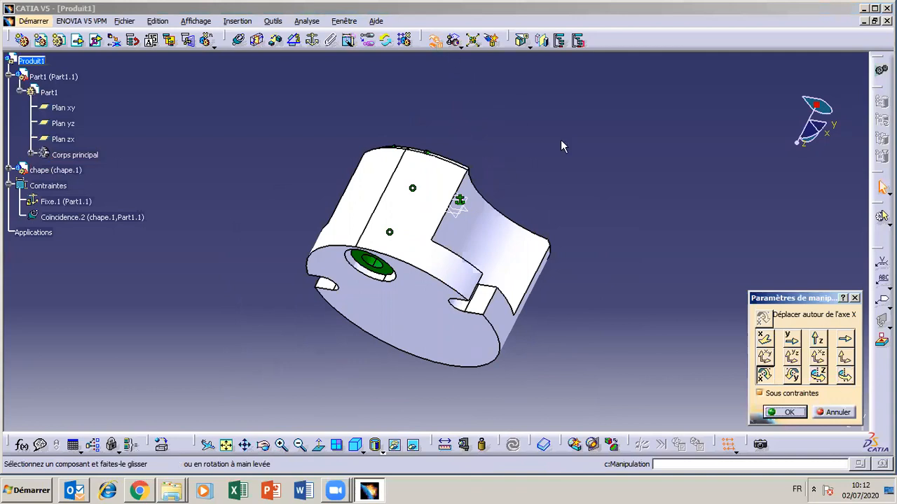
{"action": "left_click", "coordinate": [817, 339]}
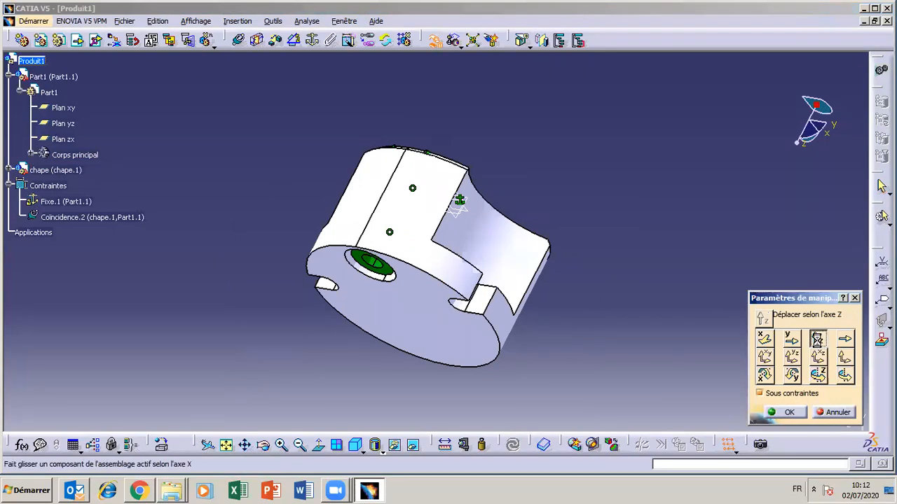
{"action": "left_click_drag", "start_coordinate": [373, 265], "coordinate": [435, 176]}
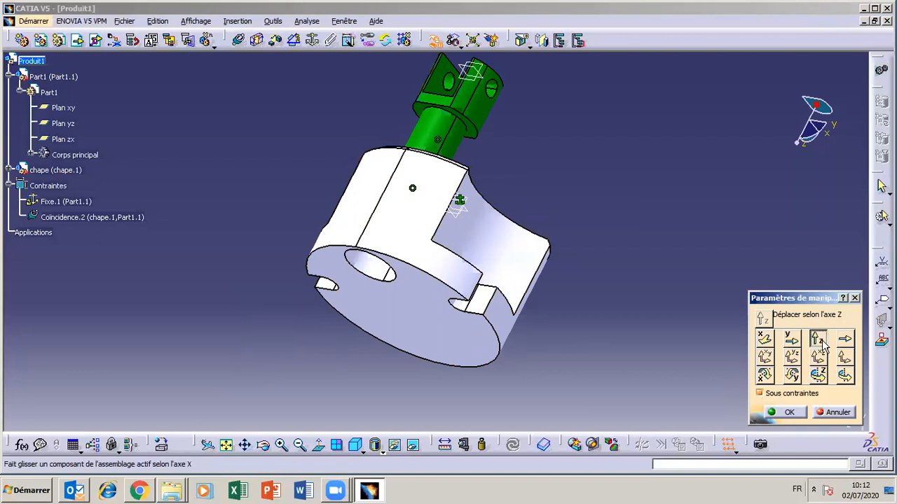
{"action": "left_click", "coordinate": [263, 445]}
{"action": "left_click_drag", "start_coordinate": [372, 209], "coordinate": [403, 264]}
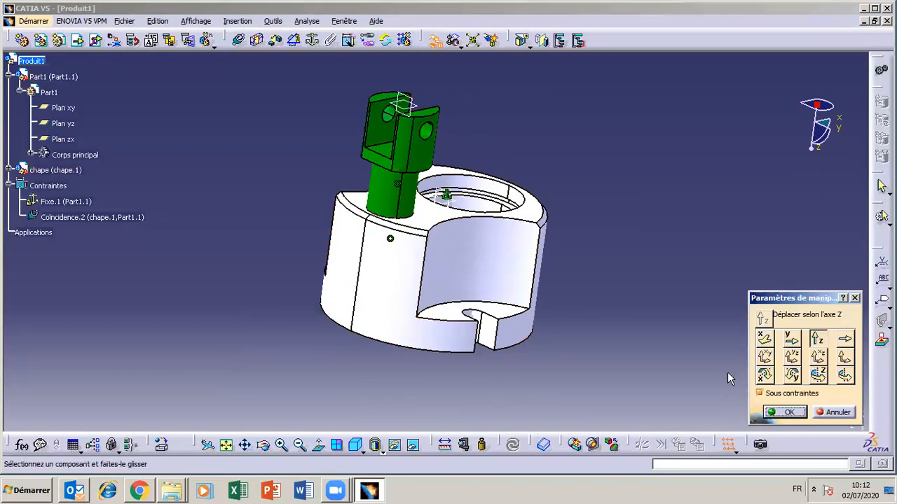
{"action": "left_click", "coordinate": [790, 414]}
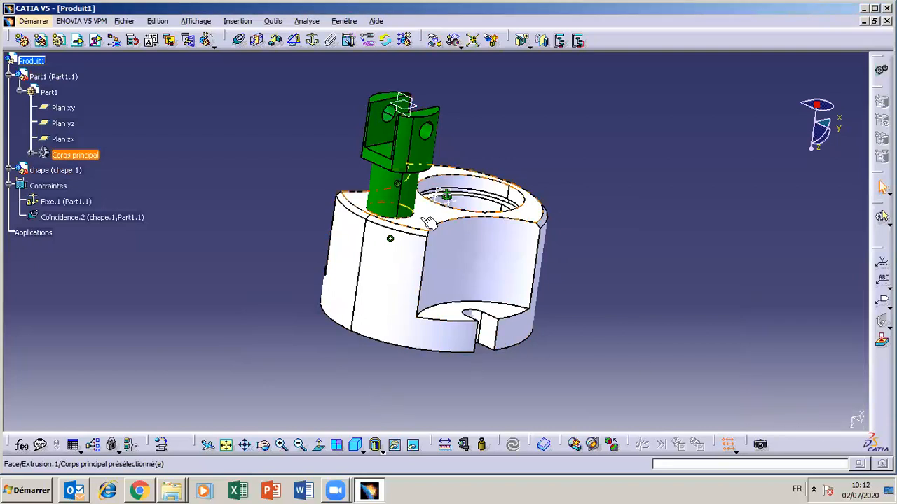
Add a surface contact between the body's upper face and the shoulder under the chape's fork, and update the assembly.
{"action": "left_click", "coordinate": [258, 41]}
{"action": "left_click", "coordinate": [427, 214]}
{"action": "left_click", "coordinate": [263, 446]}
{"action": "left_click_drag", "start_coordinate": [437, 251], "coordinate": [453, 157]}
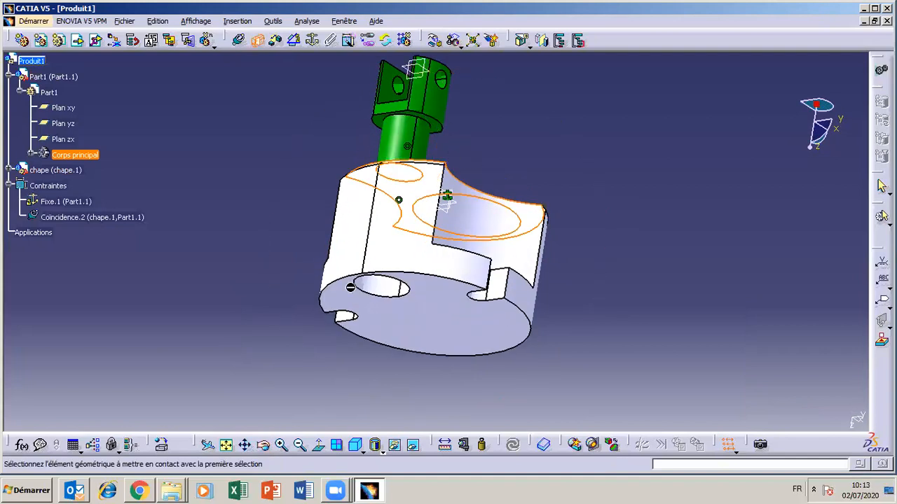
{"action": "left_click", "coordinate": [280, 445]}
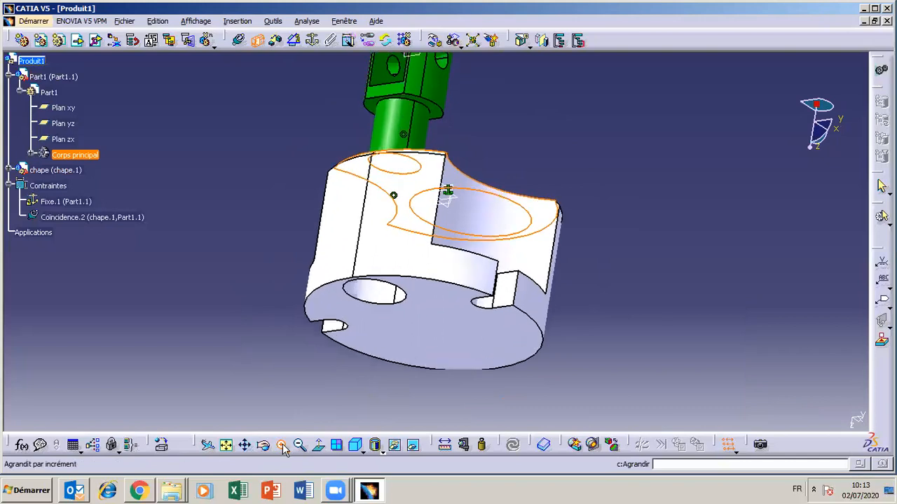
{"action": "left_click", "coordinate": [248, 451]}
{"action": "left_click_drag", "start_coordinate": [397, 227], "coordinate": [377, 309]}
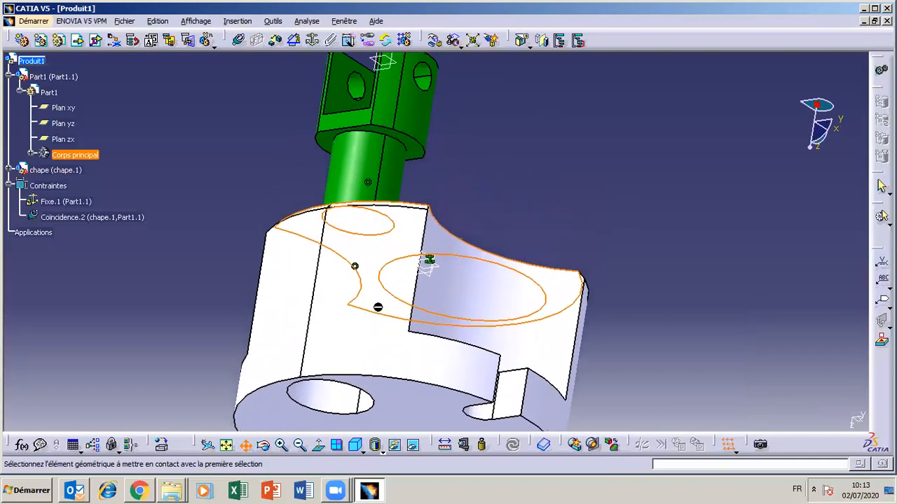
{"action": "left_click", "coordinate": [408, 154]}
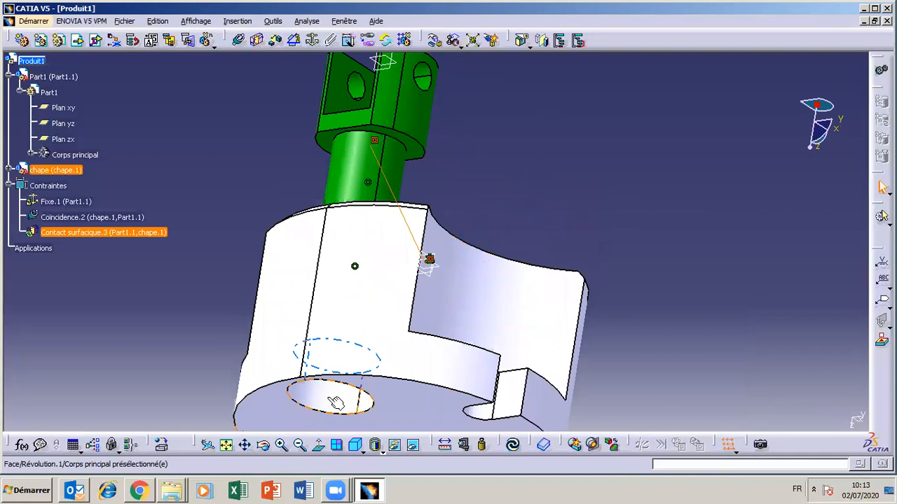
{"action": "left_click", "coordinate": [512, 444]}
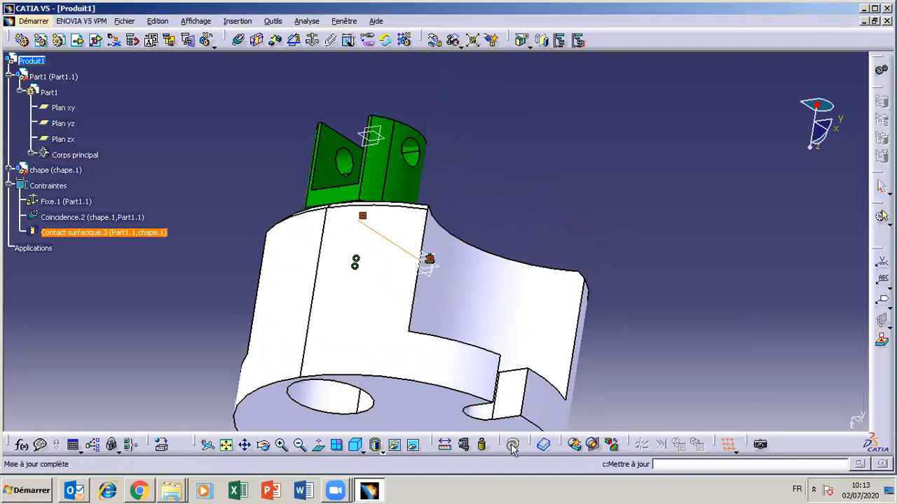
Test the seated chape's freedom by trying to move it along the X and Y axes.
{"action": "left_click", "coordinate": [263, 444]}
{"action": "left_click_drag", "start_coordinate": [380, 315], "coordinate": [333, 419]}
{"action": "middle_click_drag", "start_coordinate": [334, 419], "coordinate": [308, 421]}
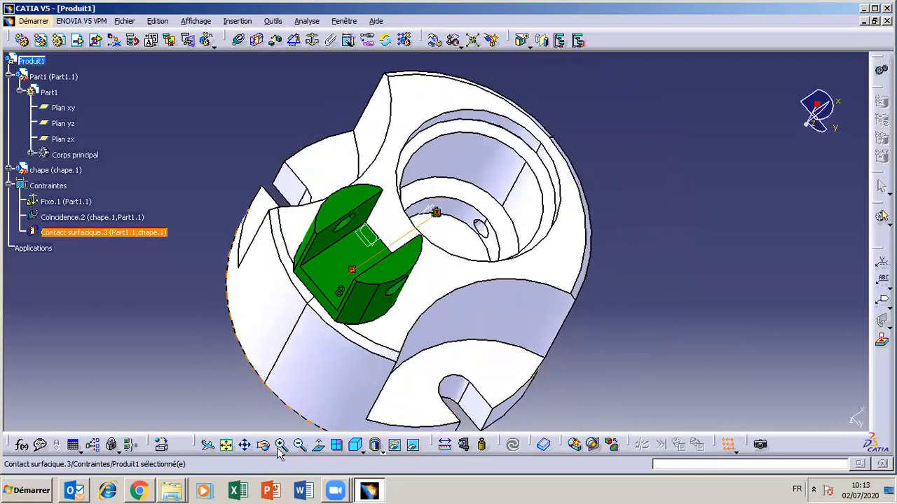
{"action": "left_click", "coordinate": [264, 446]}
{"action": "left_click_drag", "start_coordinate": [518, 311], "coordinate": [429, 293]}
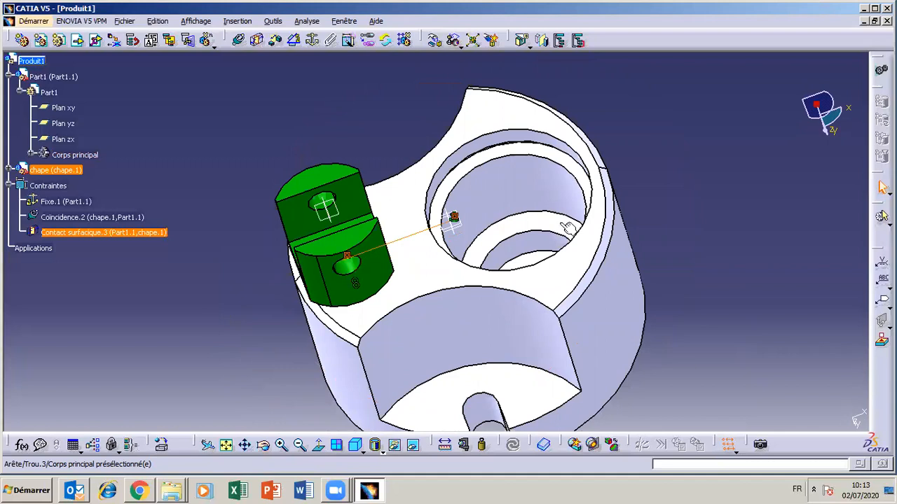
{"action": "left_click", "coordinate": [452, 41]}
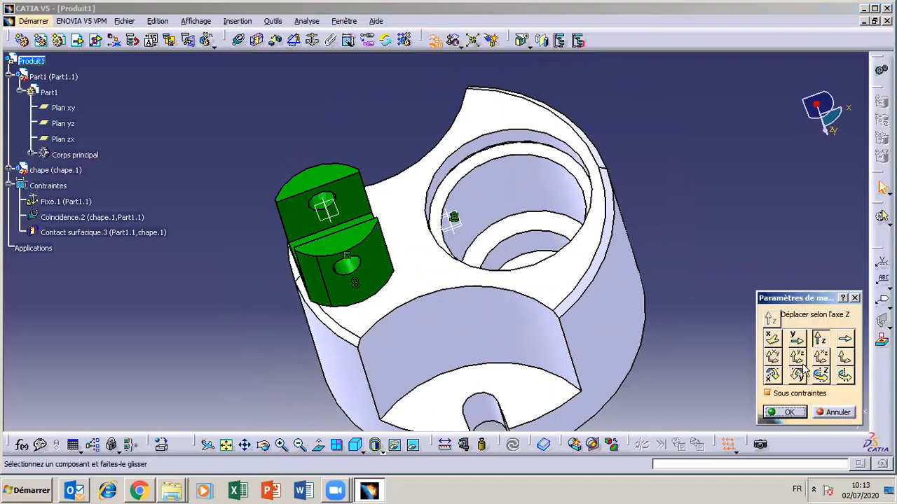
{"action": "left_click", "coordinate": [772, 339]}
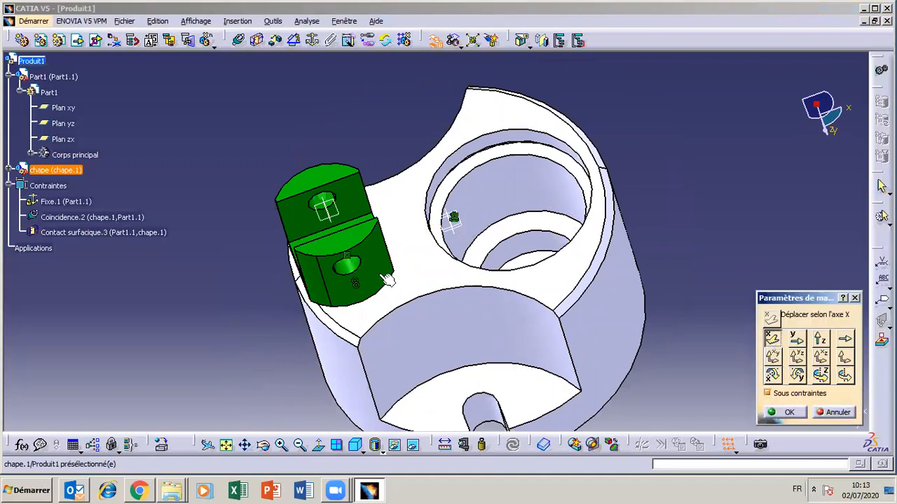
{"action": "left_click", "coordinate": [319, 275]}
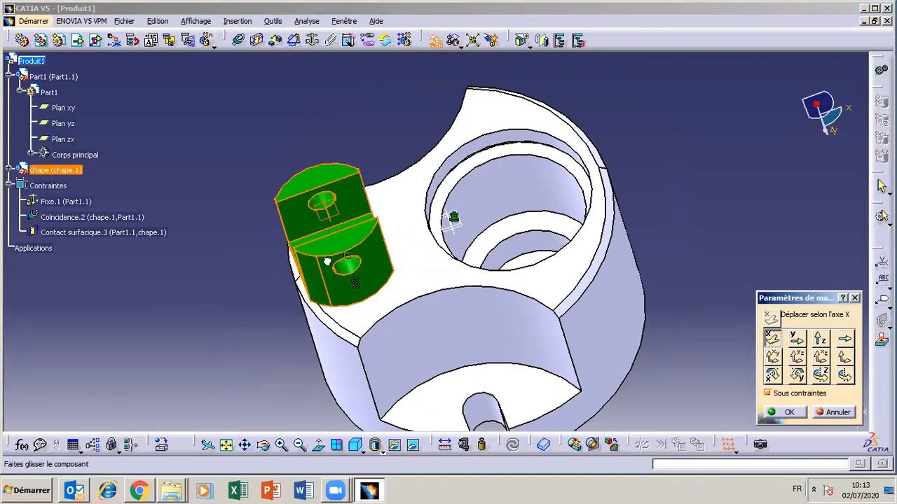
{"action": "left_click", "coordinate": [795, 339]}
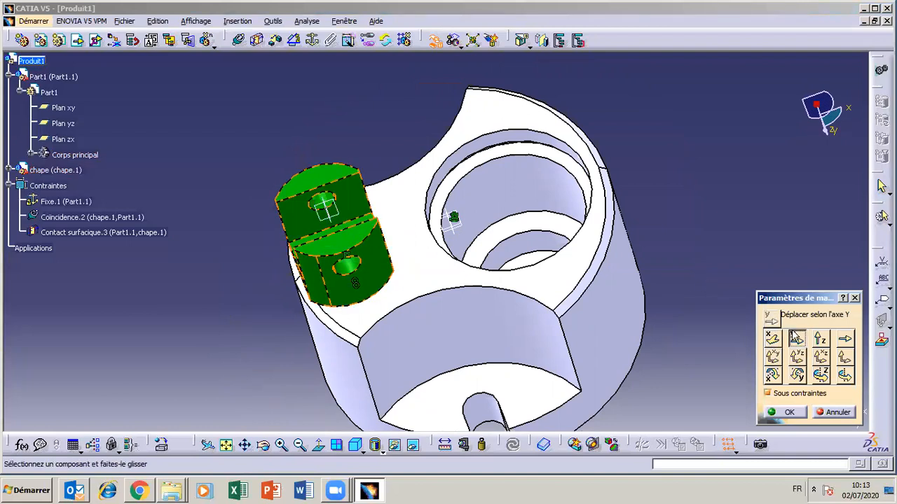
{"action": "left_click_drag", "start_coordinate": [350, 273], "coordinate": [355, 256]}
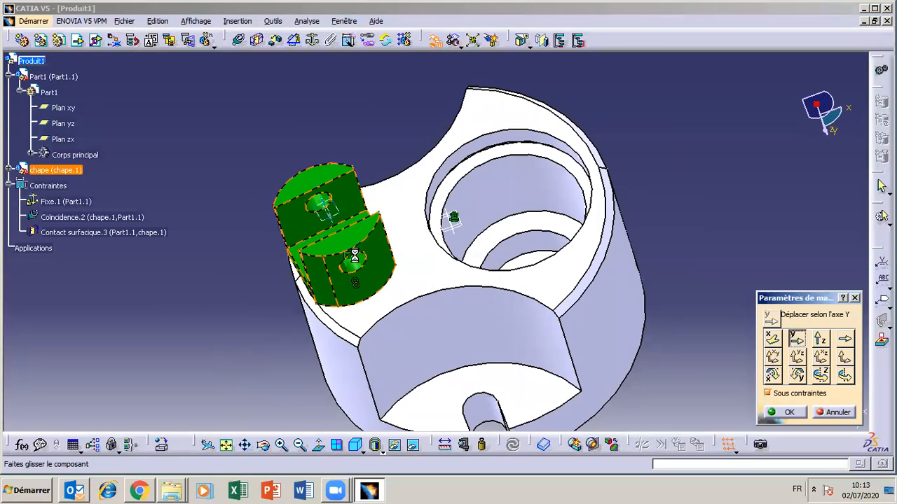
{"action": "left_click", "coordinate": [821, 340]}
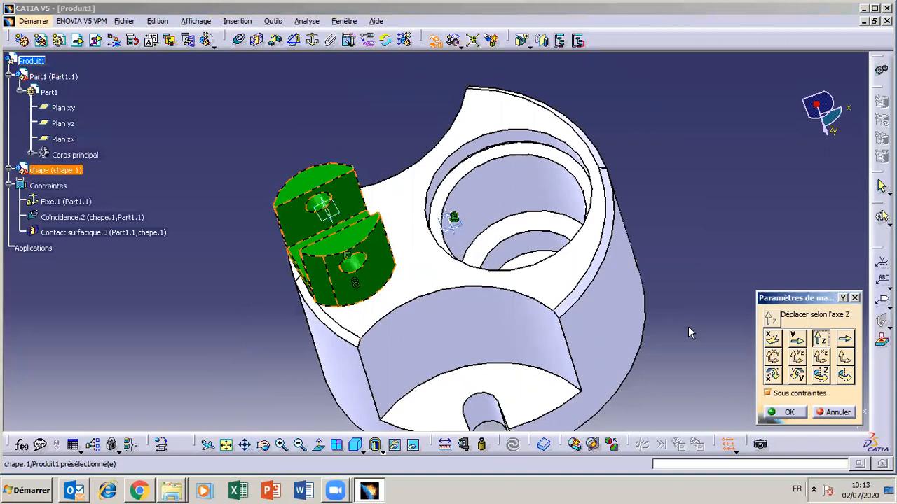
Try turning the chape about the X, Y and Z axes, and cancel the manipulation.
{"action": "left_click", "coordinate": [775, 378]}
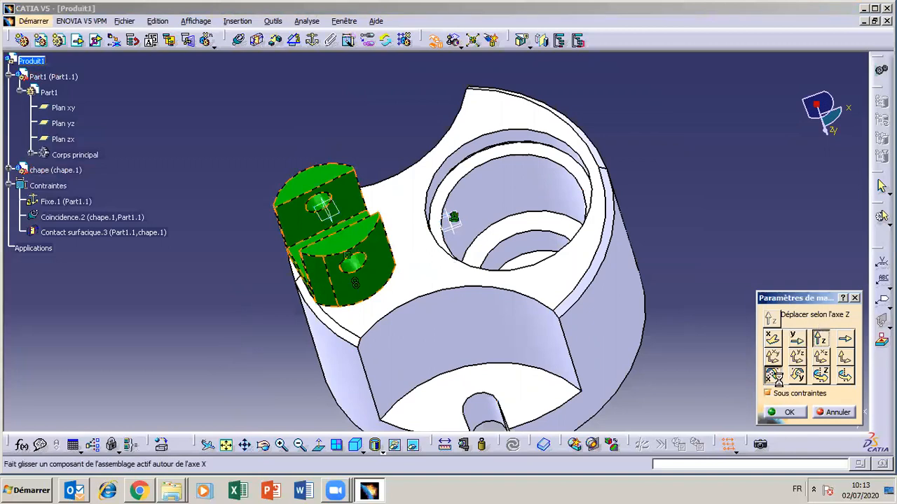
{"action": "left_click", "coordinate": [379, 254]}
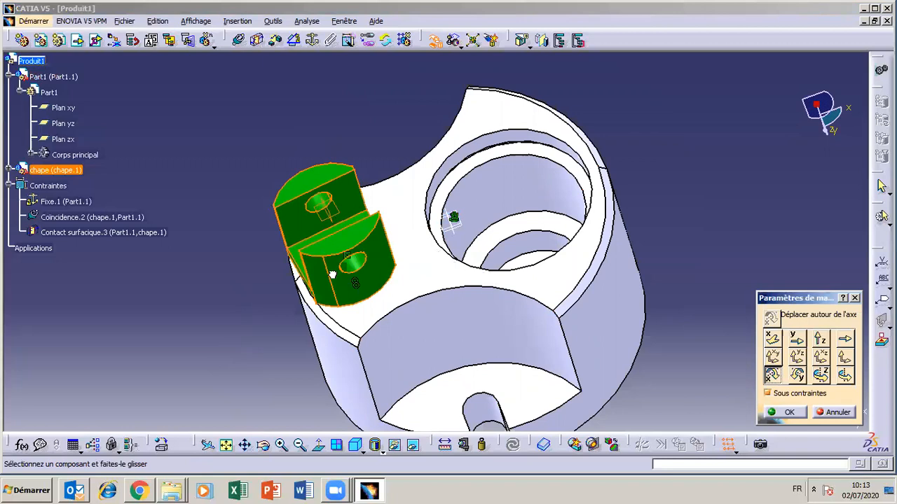
{"action": "left_click", "coordinate": [797, 375]}
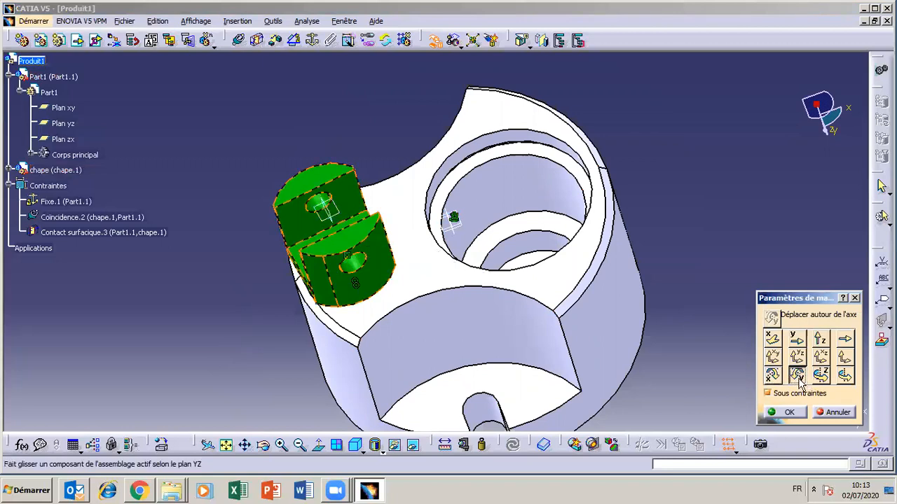
{"action": "left_click", "coordinate": [369, 251]}
{"action": "left_click", "coordinate": [820, 376]}
{"action": "left_click_drag", "start_coordinate": [382, 256], "coordinate": [301, 354]}
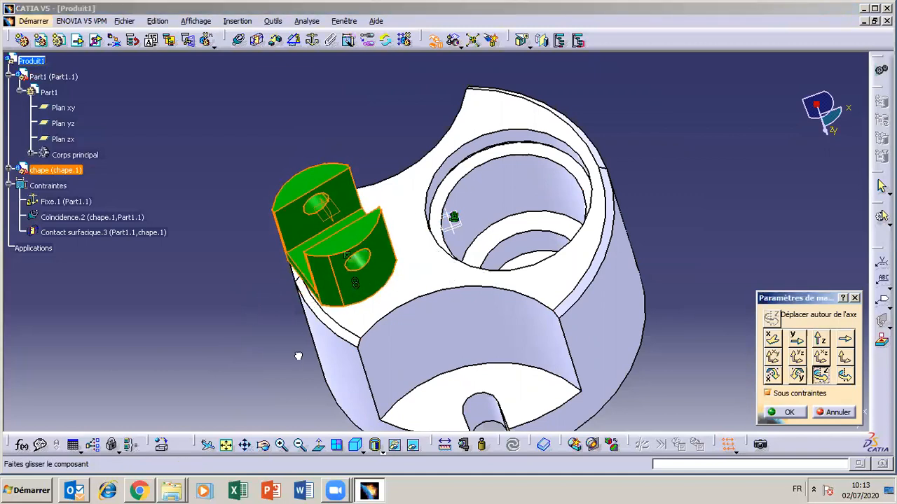
{"action": "left_click", "coordinate": [821, 414]}
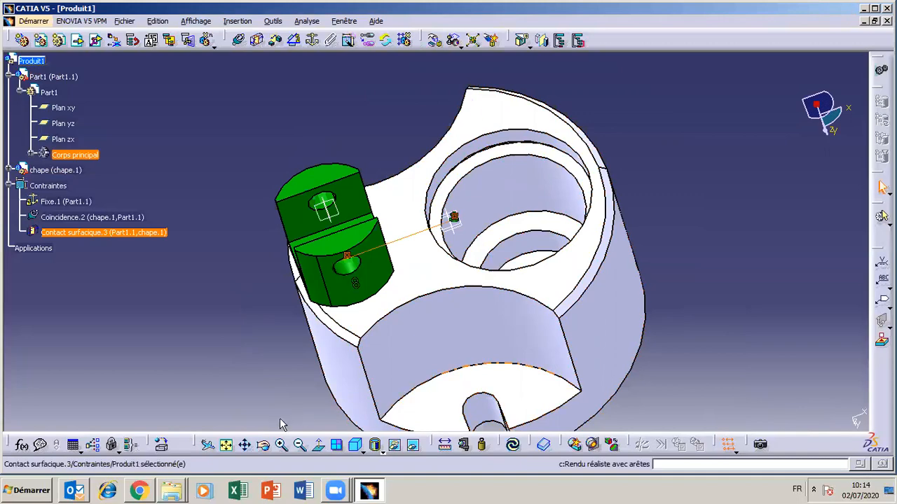
Examine the body's stepped bore and the chape's shank end from beneath, and view the assembly from the side.
{"action": "left_click", "coordinate": [264, 445]}
{"action": "left_click_drag", "start_coordinate": [410, 312], "coordinate": [435, 88]}
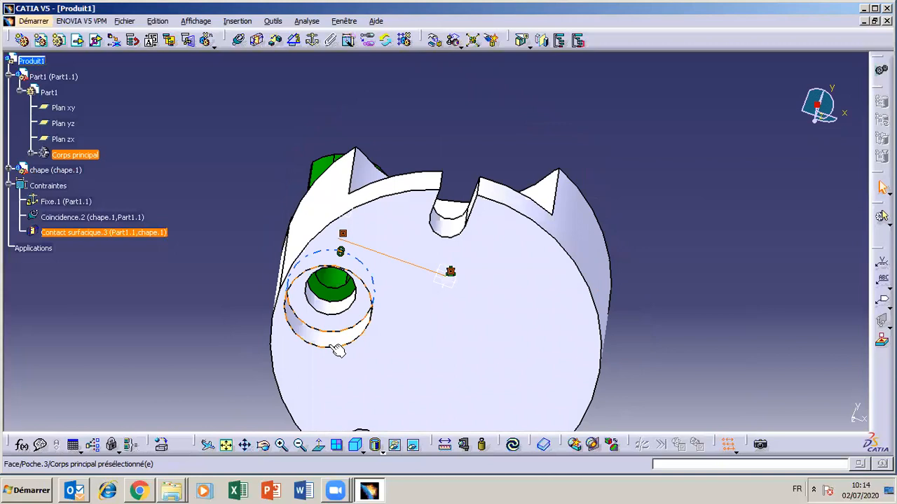
{"action": "left_click", "coordinate": [263, 445]}
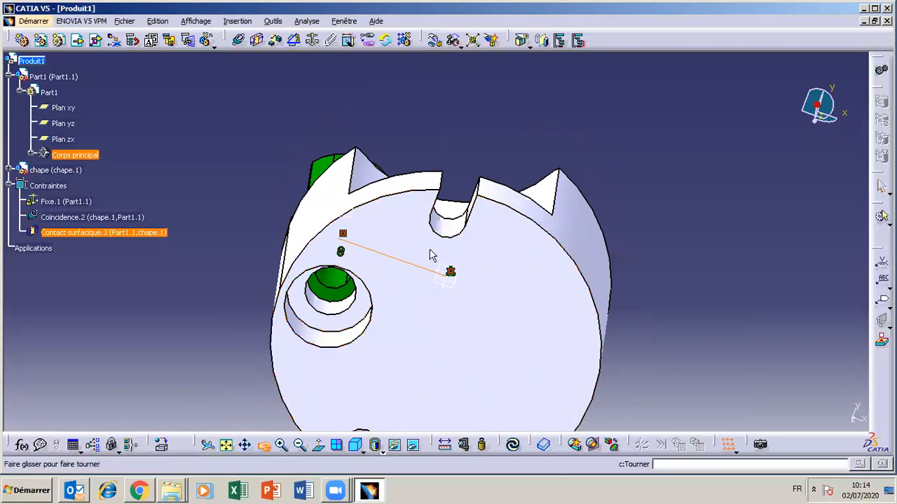
{"action": "left_click_drag", "start_coordinate": [427, 261], "coordinate": [420, 154]}
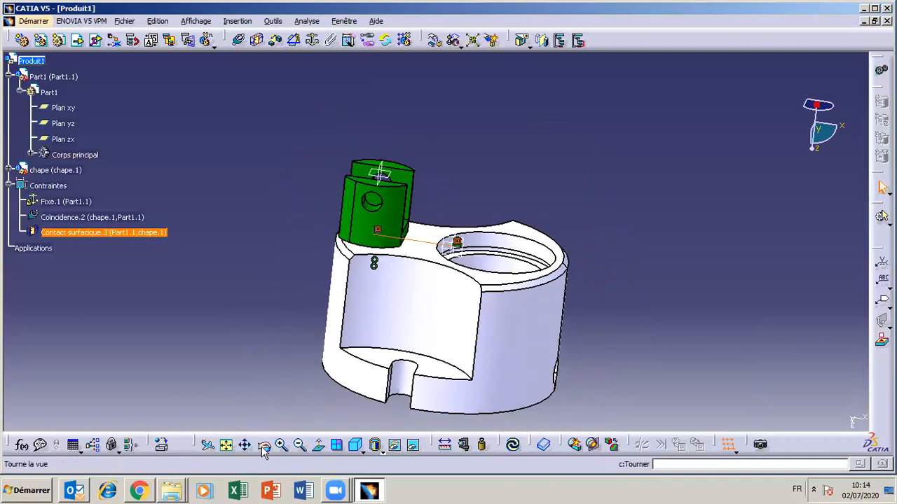
Examine the seated chape and the body's large stepped bore from above and from the side.
{"action": "left_click", "coordinate": [382, 390]}
{"action": "left_click", "coordinate": [246, 396]}
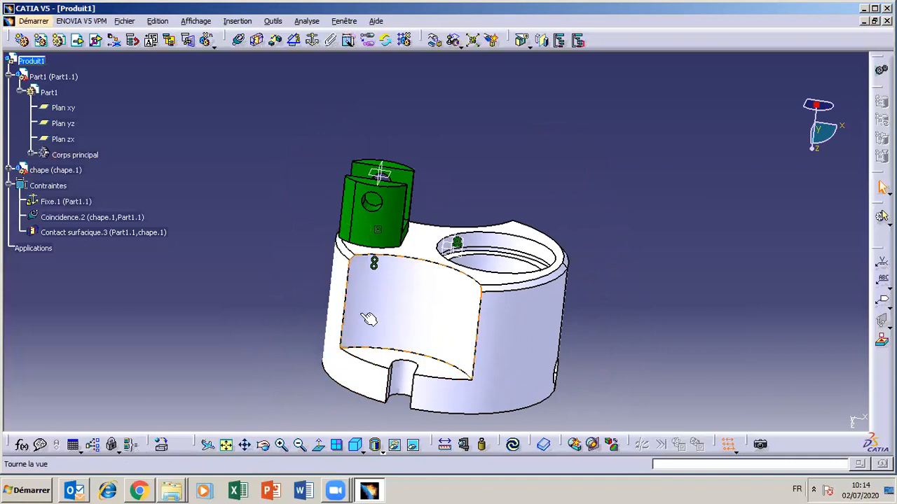
{"action": "left_click", "coordinate": [263, 446]}
{"action": "left_click_drag", "start_coordinate": [378, 362], "coordinate": [368, 410]}
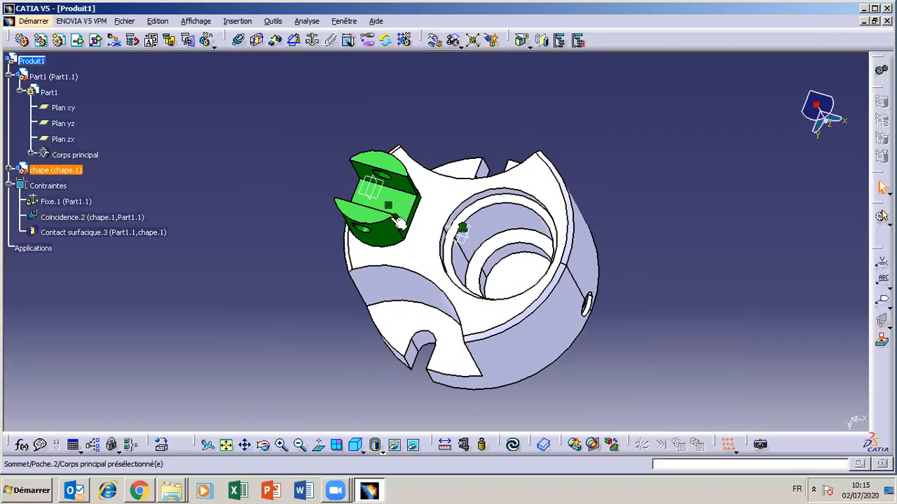
{"action": "left_click", "coordinate": [264, 445]}
{"action": "left_click_drag", "start_coordinate": [399, 330], "coordinate": [431, 246]}
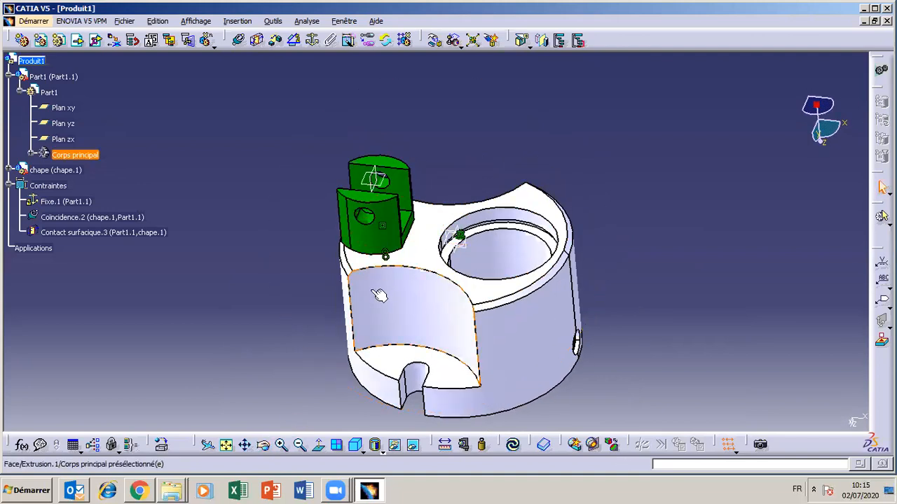
{"action": "left_click", "coordinate": [264, 445]}
{"action": "left_click_drag", "start_coordinate": [434, 330], "coordinate": [387, 357]}
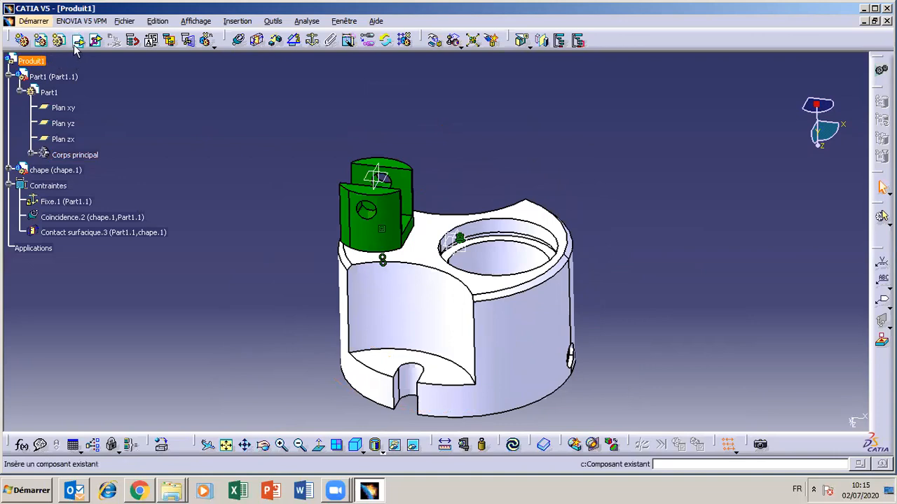
Insert the existing part vis04 from the 2- bride pneu folder into Produit1.
{"action": "left_click", "coordinate": [76, 42]}
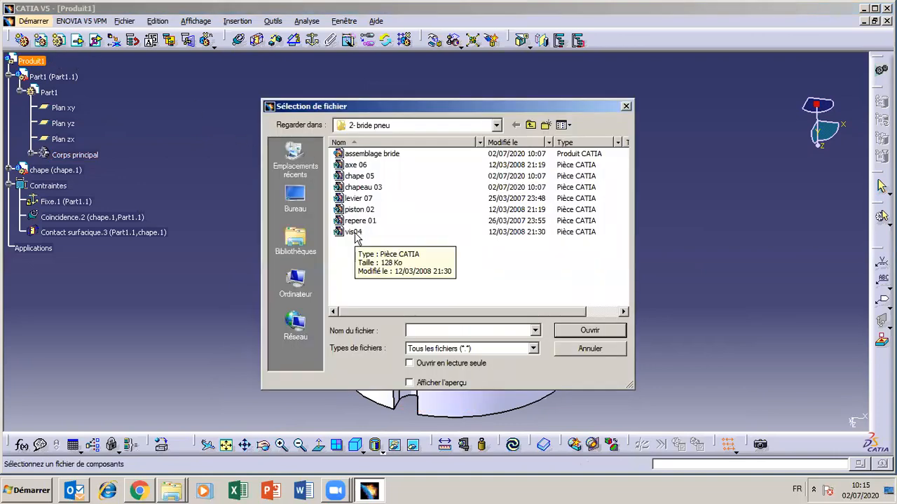
{"action": "left_click", "coordinate": [354, 236]}
{"action": "left_click", "coordinate": [580, 333]}
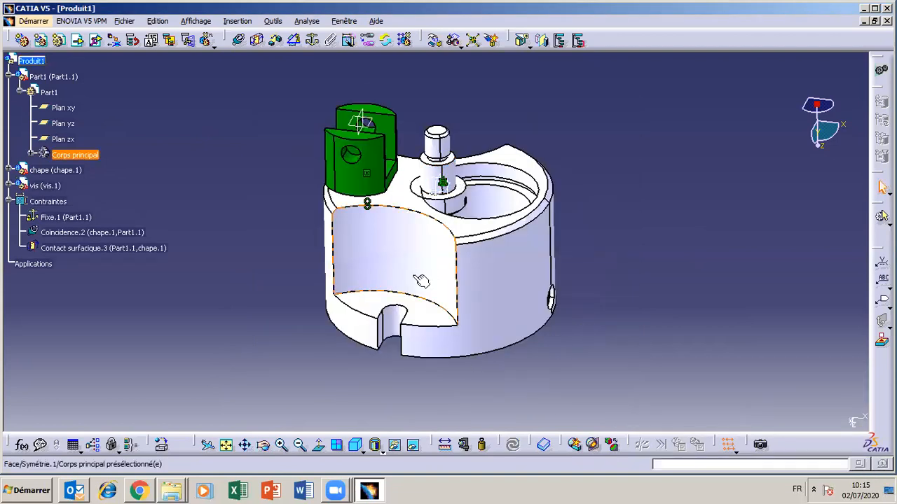
Move the inserted screw along the Z axis until it sits clear beneath the body, and accept the manipulation.
{"action": "left_click", "coordinate": [264, 444]}
{"action": "left_click_drag", "start_coordinate": [419, 248], "coordinate": [423, 222]}
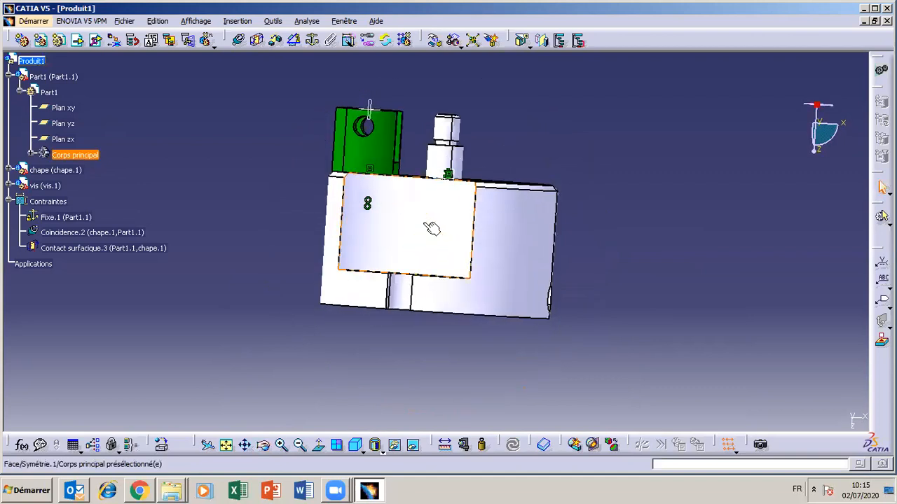
{"action": "left_click", "coordinate": [435, 40]}
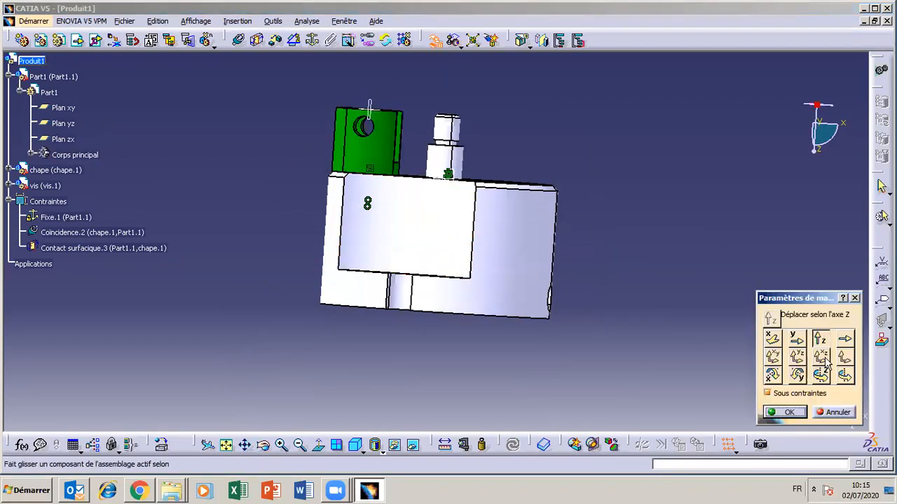
{"action": "left_click", "coordinate": [821, 375]}
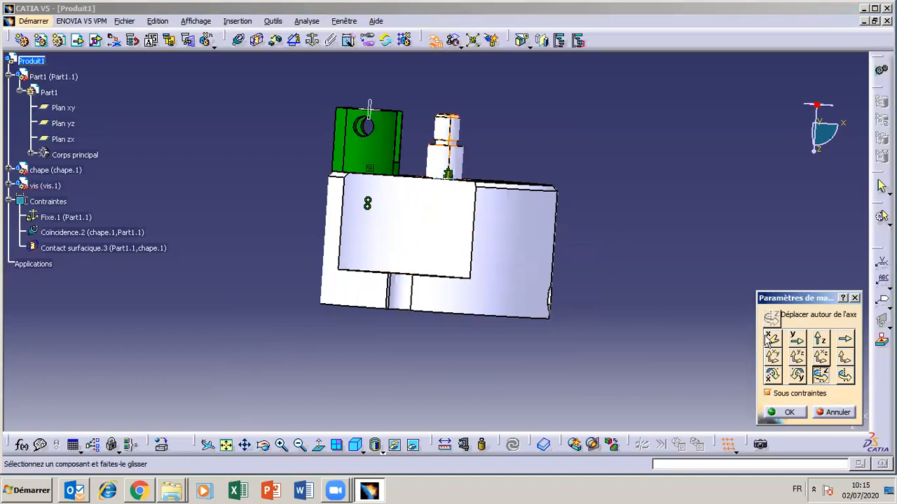
{"action": "left_click", "coordinate": [820, 339]}
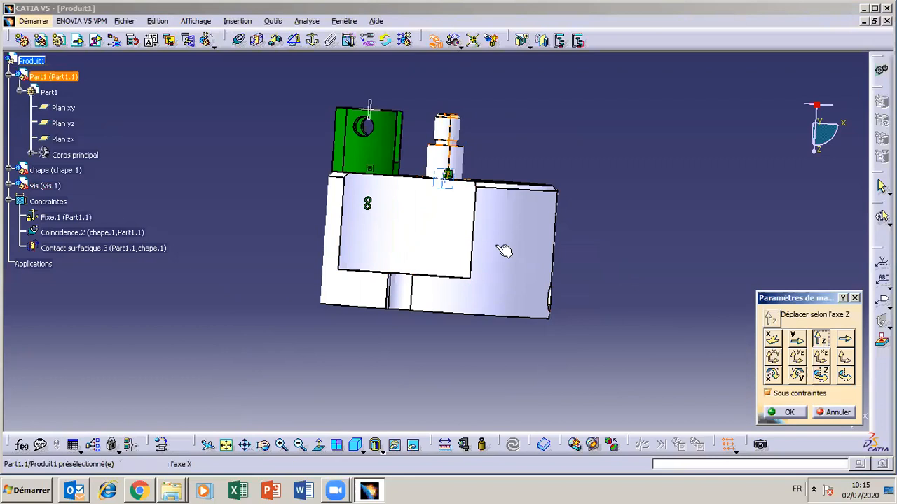
{"action": "left_click_drag", "start_coordinate": [447, 144], "coordinate": [377, 347]}
{"action": "left_click", "coordinate": [797, 413]}
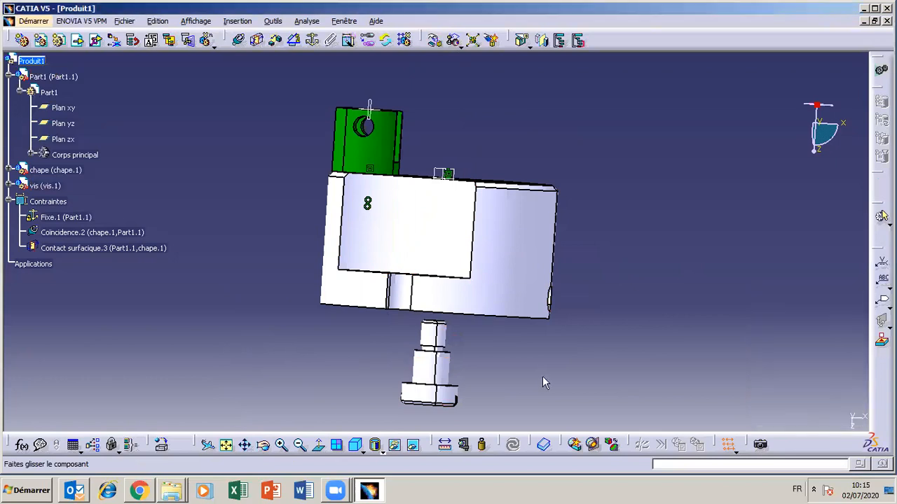
Add a coincidence between the screw's axis and the axis of the body's small stepped bore, and update the assembly.
{"action": "left_click", "coordinate": [264, 445]}
{"action": "left_click_drag", "start_coordinate": [545, 327], "coordinate": [561, 156]}
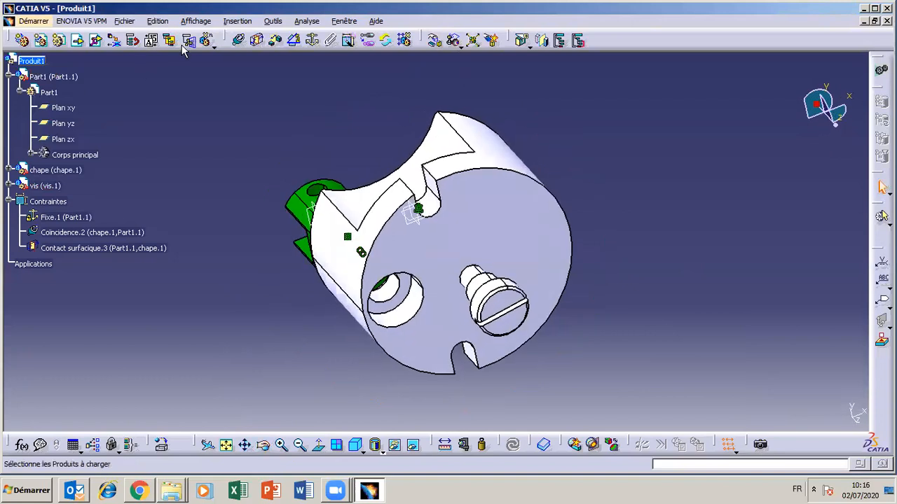
{"action": "left_click", "coordinate": [237, 42]}
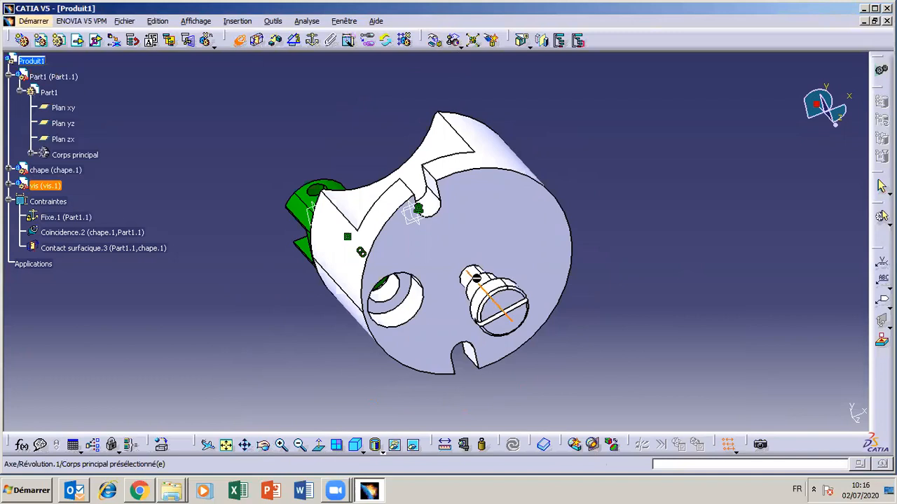
{"action": "left_click", "coordinate": [394, 291]}
{"action": "left_click", "coordinate": [397, 283]}
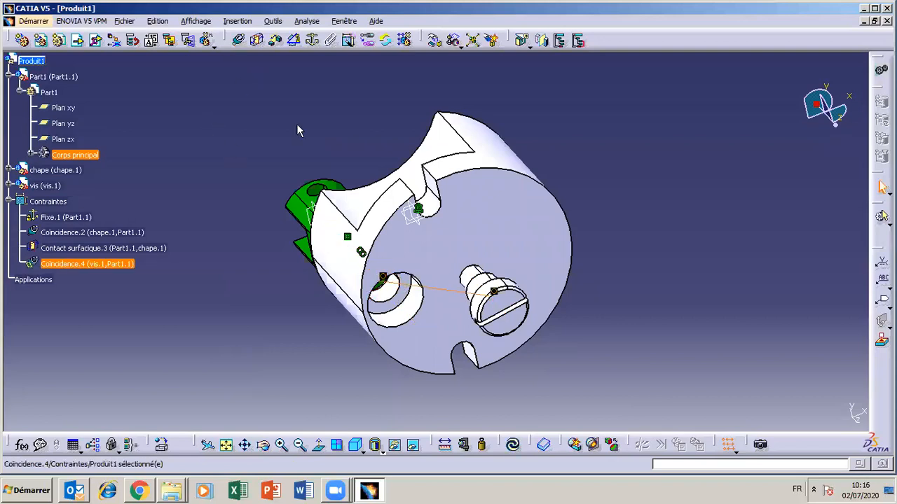
{"action": "left_click", "coordinate": [512, 446]}
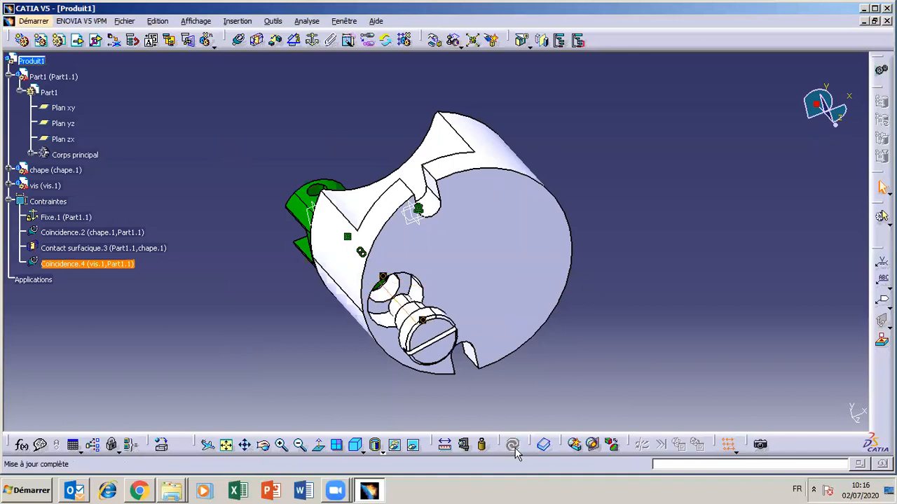
{"action": "left_click", "coordinate": [264, 446]}
{"action": "left_click_drag", "start_coordinate": [490, 215], "coordinate": [429, 235]}
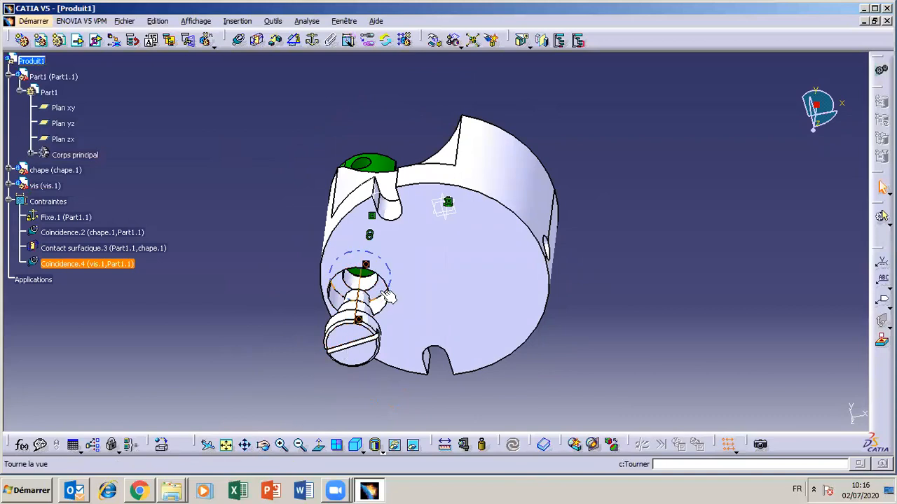
{"action": "left_click", "coordinate": [264, 444]}
{"action": "left_click_drag", "start_coordinate": [376, 344], "coordinate": [348, 342]}
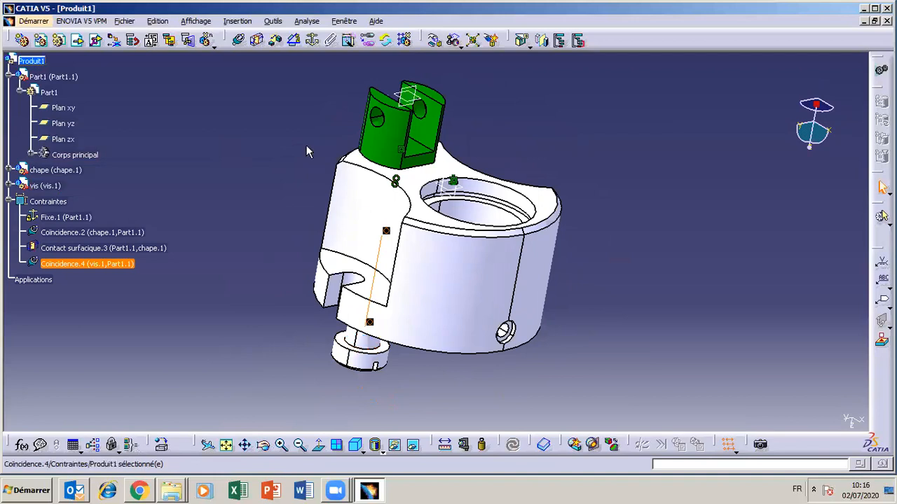
{"action": "left_click", "coordinate": [257, 40]}
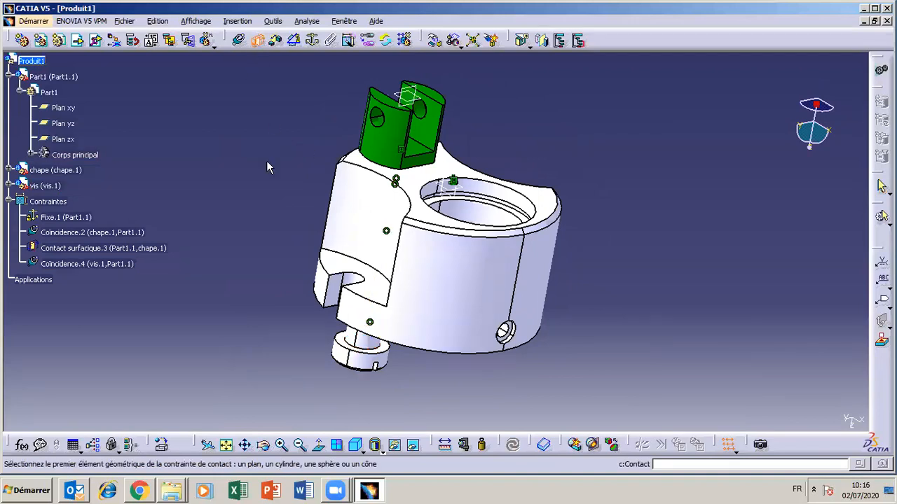
{"action": "left_click", "coordinate": [268, 447]}
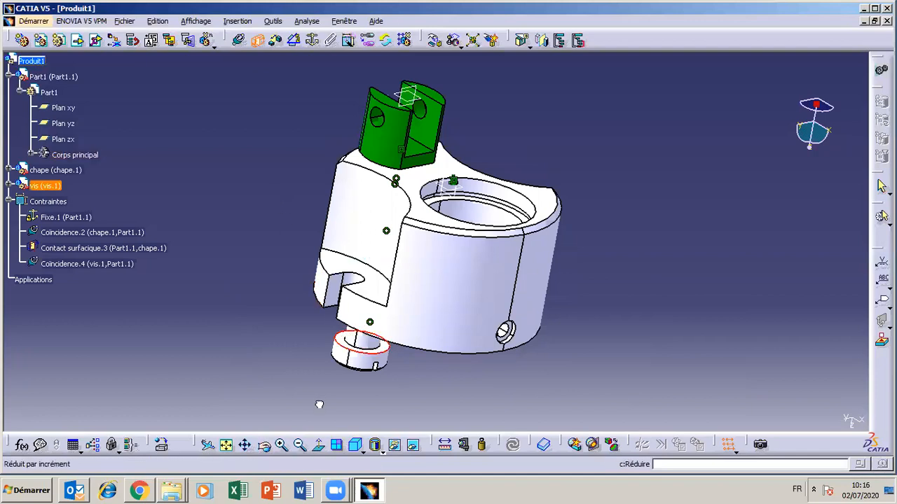
{"action": "left_click_drag", "start_coordinate": [319, 404], "coordinate": [358, 329]}
{"action": "left_click", "coordinate": [264, 450]}
{"action": "left_click_drag", "start_coordinate": [372, 282], "coordinate": [371, 282]}
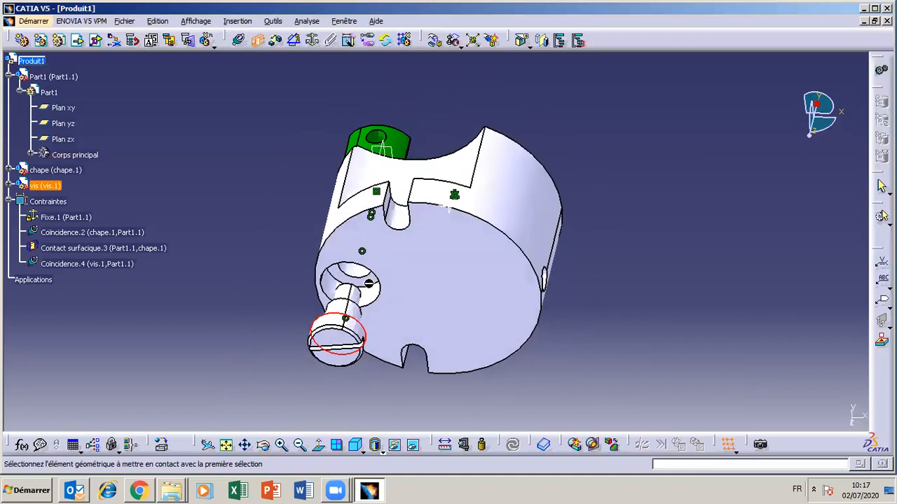
Undock the Affichage toolbar and dock it again among the other toolbars.
{"action": "double_click", "coordinate": [278, 437]}
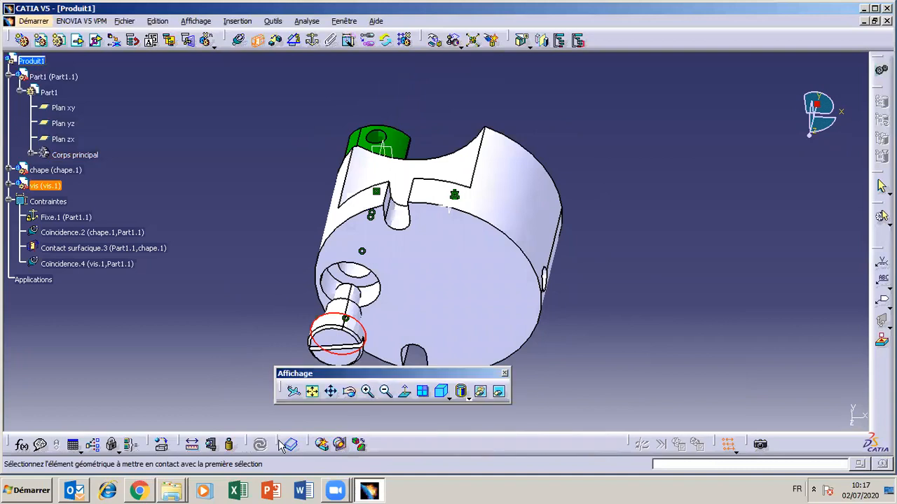
{"action": "left_click_drag", "start_coordinate": [347, 374], "coordinate": [433, 426]}
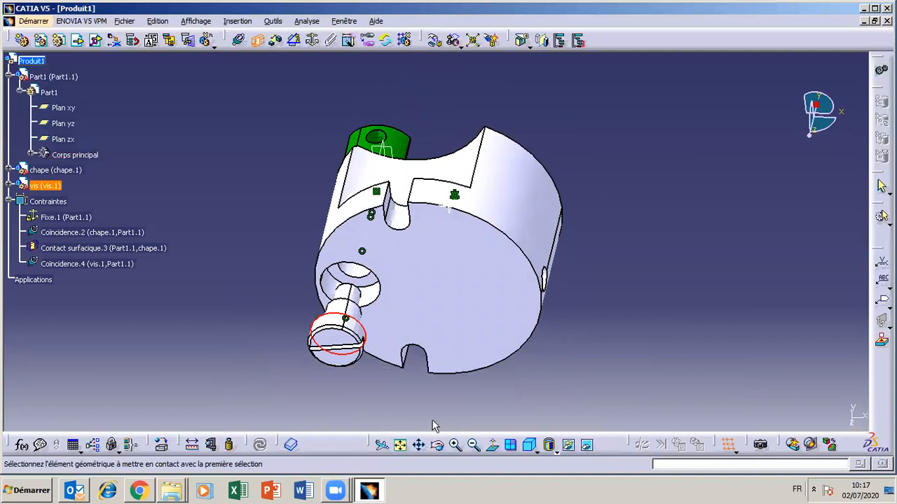
{"action": "left_click_drag", "start_coordinate": [348, 442], "coordinate": [297, 441]}
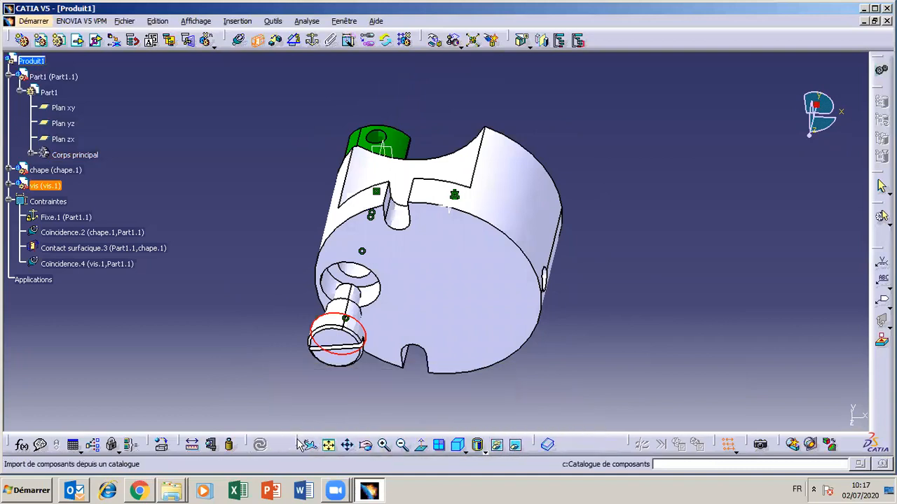
Add a surface contact between the annular shoulder inside the body's small bore and the upper face of the screw's head, and update the assembly.
{"action": "left_click", "coordinate": [361, 444]}
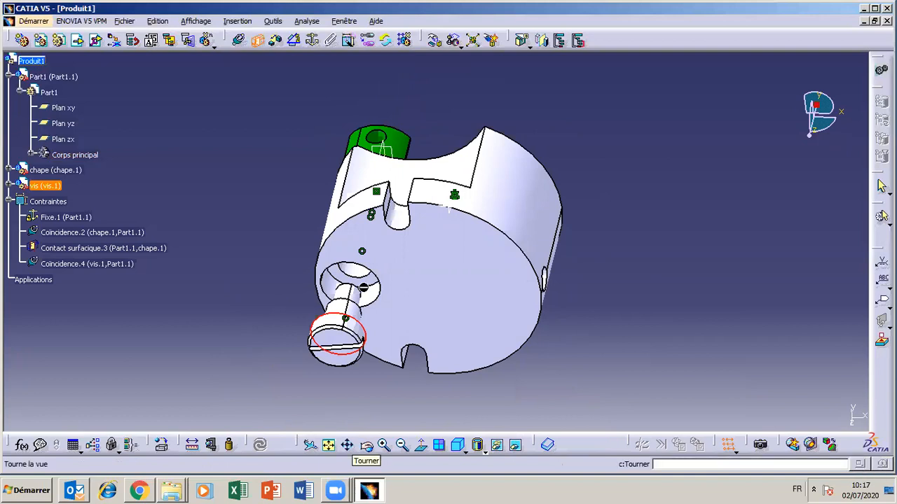
{"action": "left_click", "coordinate": [384, 445]}
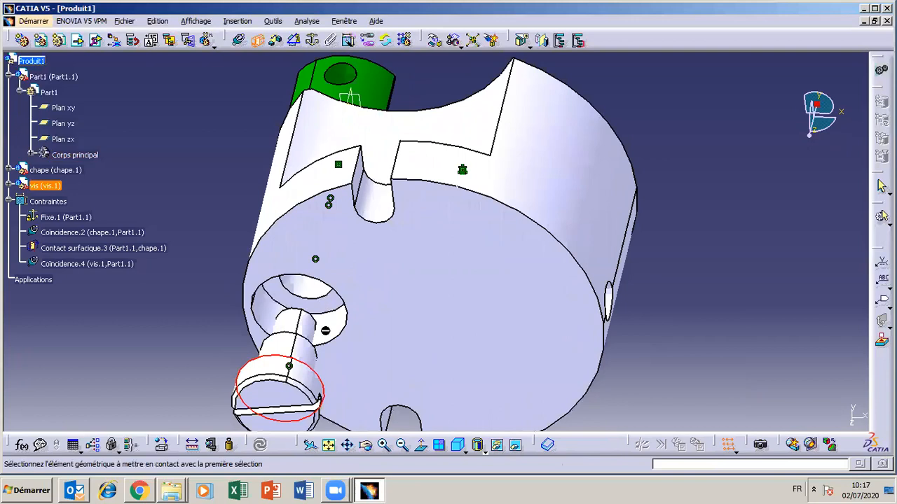
{"action": "left_click", "coordinate": [257, 39]}
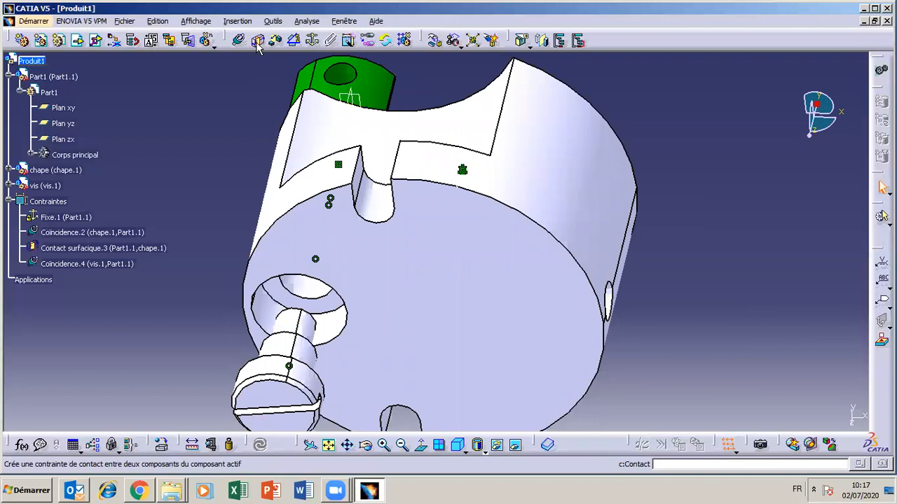
{"action": "left_click", "coordinate": [257, 41]}
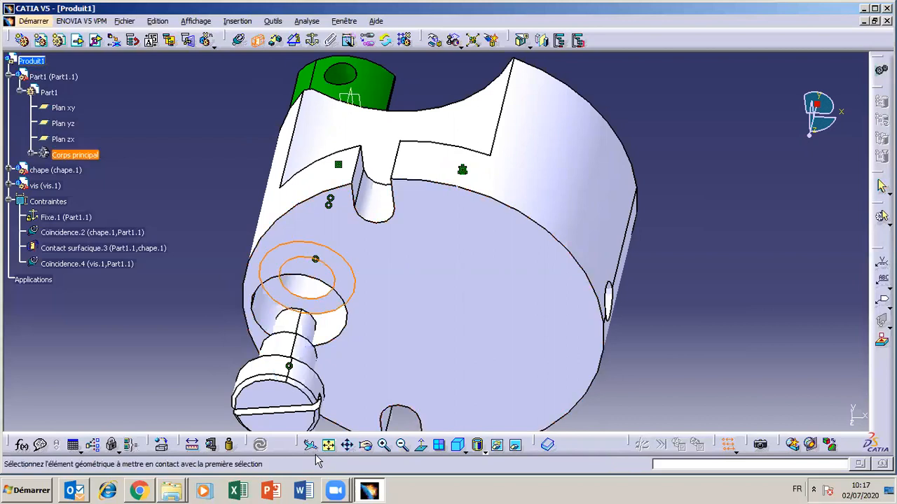
{"action": "middle_click_drag", "start_coordinate": [362, 339], "coordinate": [257, 409]}
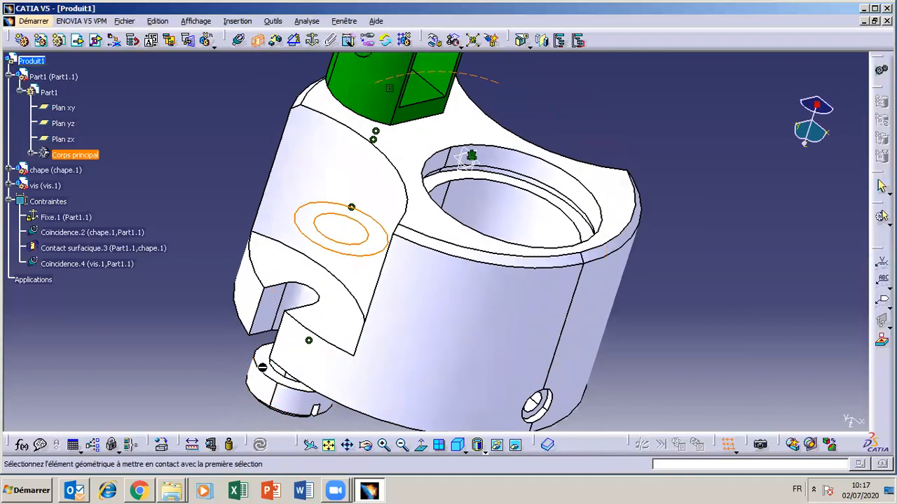
{"action": "left_click", "coordinate": [269, 365]}
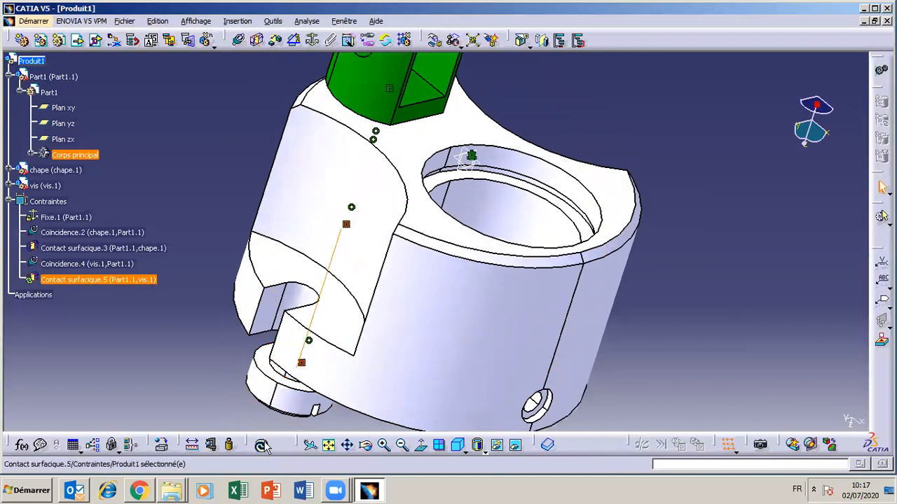
{"action": "left_click", "coordinate": [262, 446]}
{"action": "left_click", "coordinate": [261, 446]}
Examine the assembled body, chape and screw from the side, from beneath and from above.
{"action": "left_click", "coordinate": [365, 446]}
{"action": "left_click_drag", "start_coordinate": [374, 396], "coordinate": [490, 378]}
{"action": "left_click", "coordinate": [402, 446]}
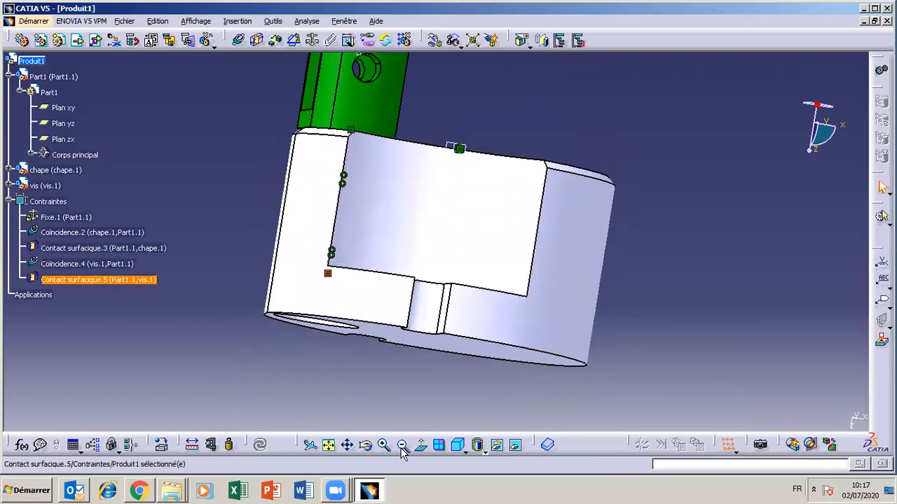
{"action": "left_click", "coordinate": [402, 446]}
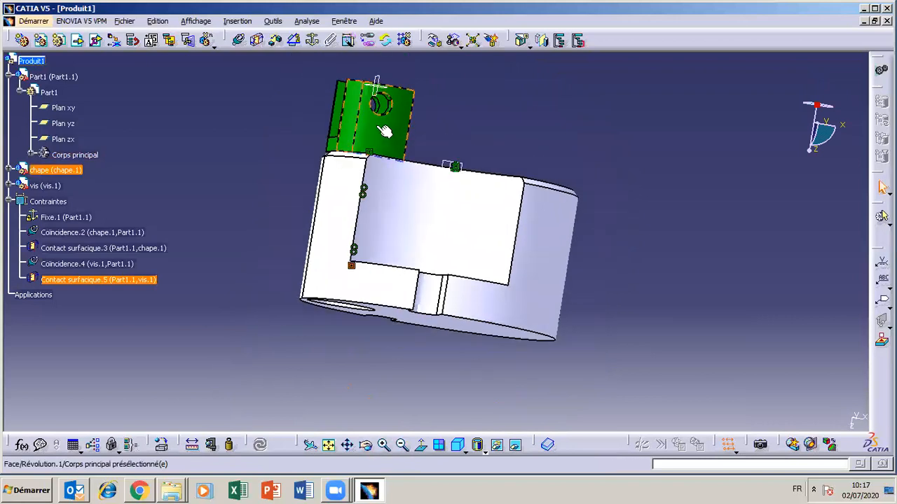
{"action": "left_click", "coordinate": [365, 446]}
{"action": "left_click_drag", "start_coordinate": [383, 260], "coordinate": [394, 226]}
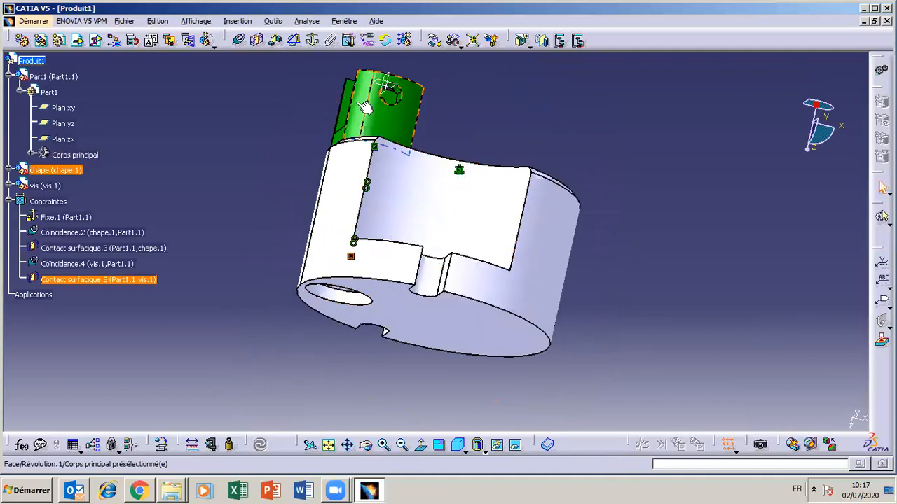
{"action": "left_click_drag", "start_coordinate": [406, 252], "coordinate": [347, 402]}
{"action": "left_click", "coordinate": [347, 445]}
{"action": "left_click_drag", "start_coordinate": [297, 235], "coordinate": [318, 187]}
{"action": "left_click", "coordinate": [366, 444]}
{"action": "left_click_drag", "start_coordinate": [427, 354], "coordinate": [460, 361]}
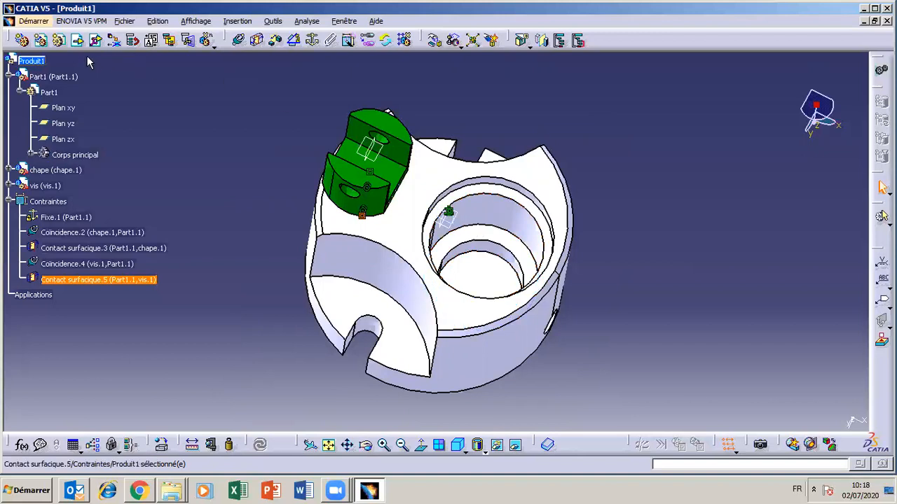
Insert the existing component piston 02 from the 2- bride pneu folder into Produit1.
{"action": "left_click", "coordinate": [59, 40]}
{"action": "left_click", "coordinate": [40, 62]}
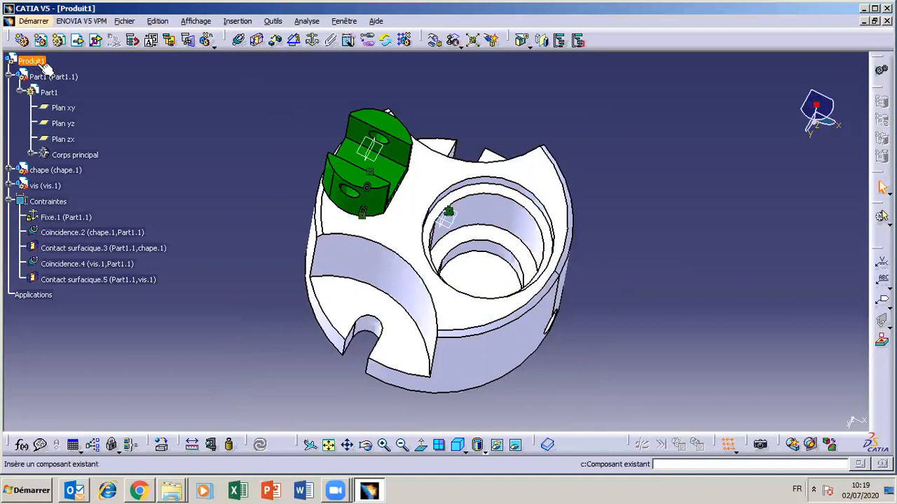
{"action": "left_click", "coordinate": [77, 42]}
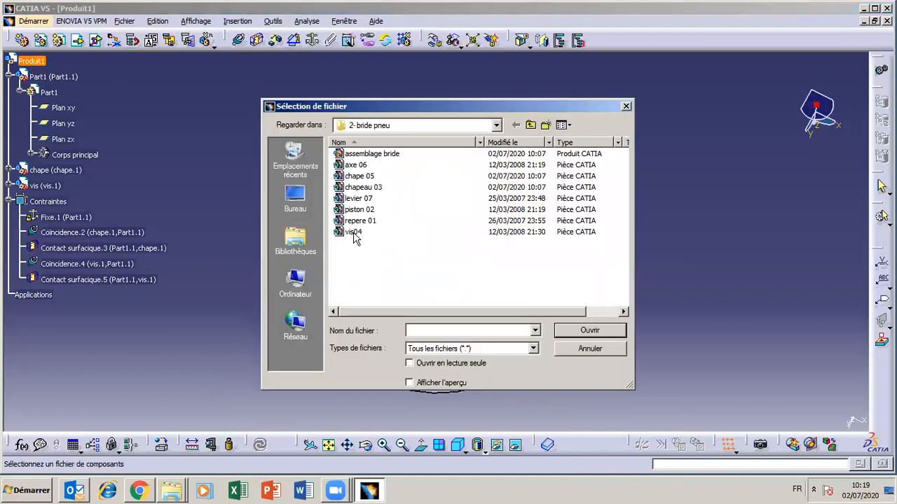
{"action": "left_click", "coordinate": [369, 210]}
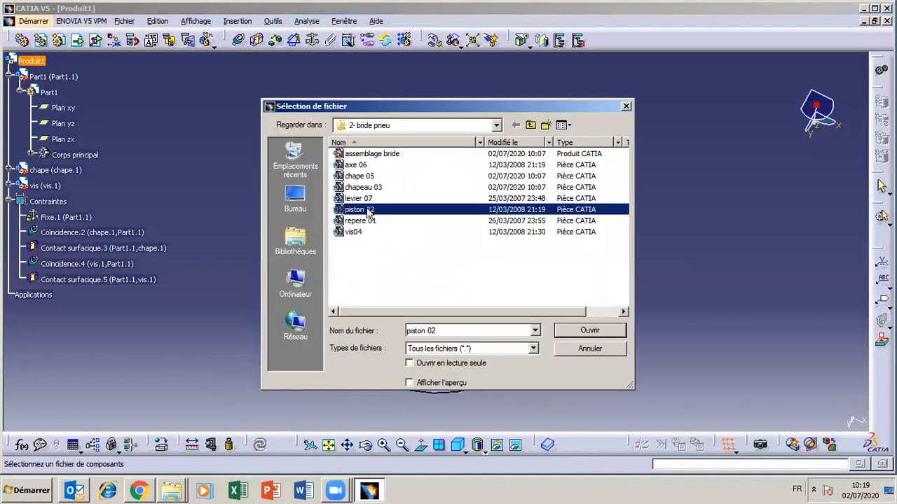
{"action": "left_click", "coordinate": [586, 331]}
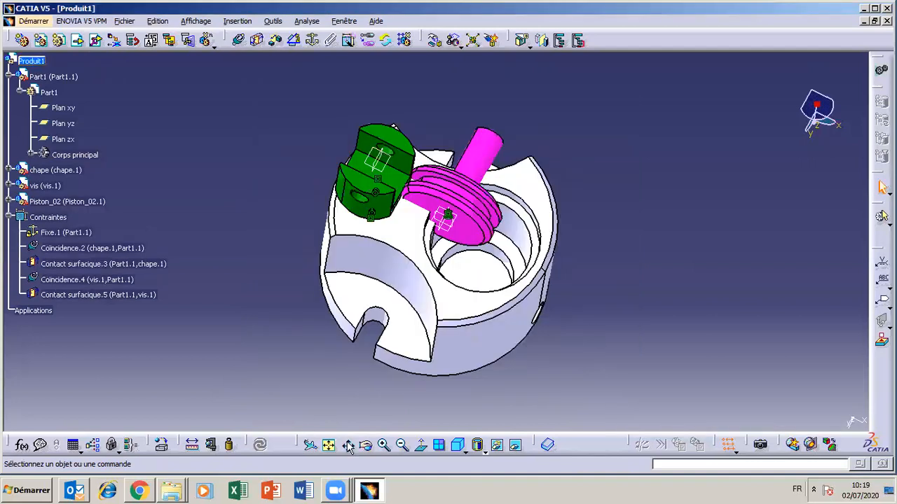
Move the piston along the Z axis, and rotate it about the Y and X axes so that its rod points upward.
{"action": "left_click", "coordinate": [365, 446]}
{"action": "left_click_drag", "start_coordinate": [461, 289], "coordinate": [336, 223]}
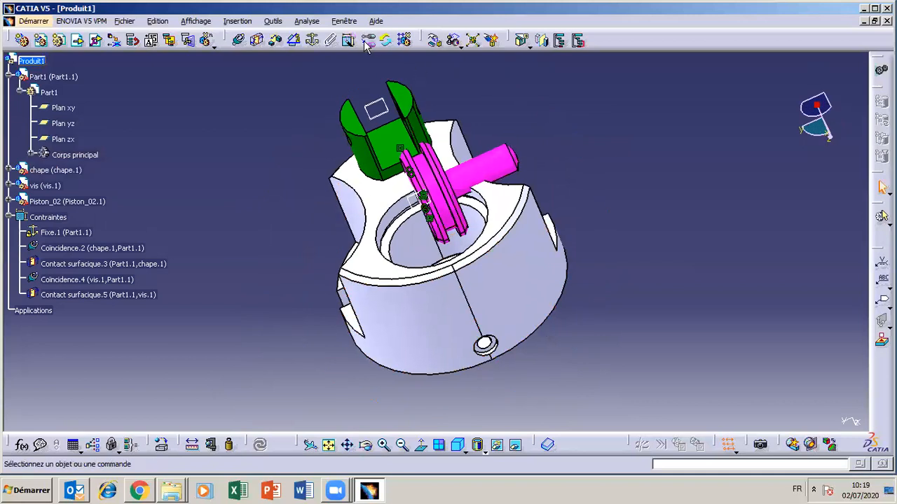
{"action": "left_click", "coordinate": [435, 41]}
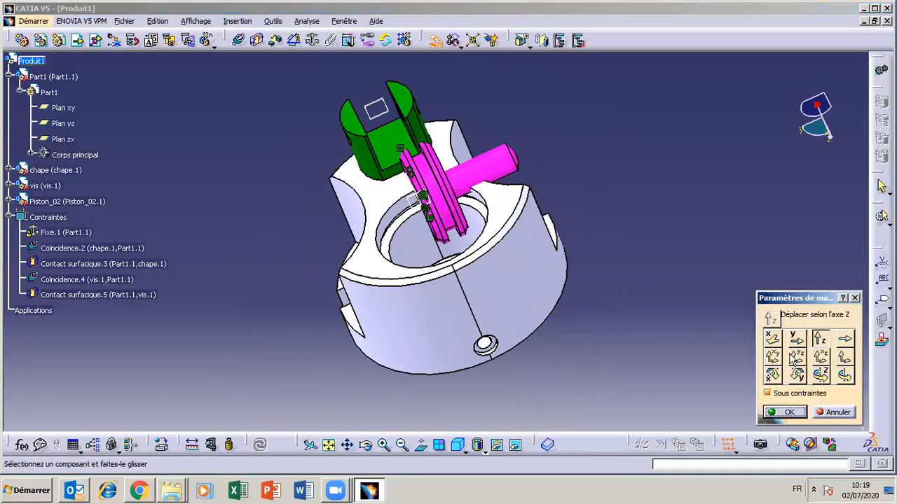
{"action": "left_click_drag", "start_coordinate": [447, 216], "coordinate": [440, 143]}
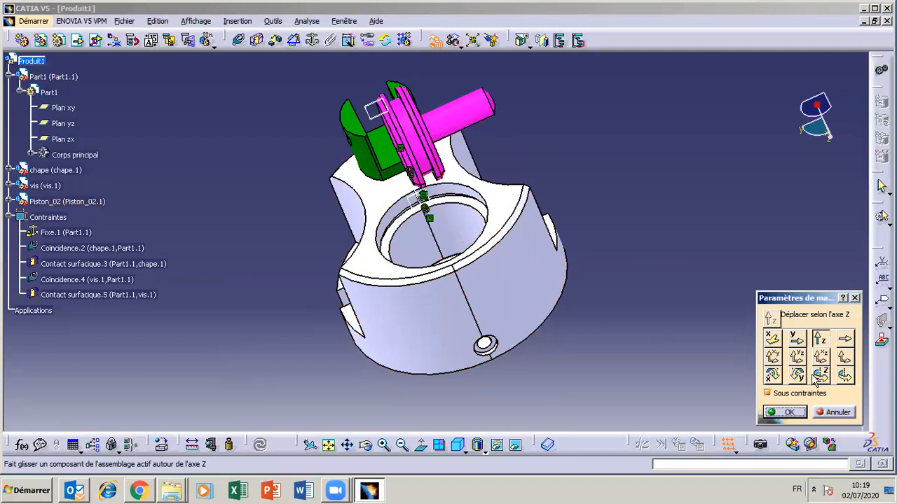
{"action": "left_click", "coordinate": [796, 375]}
{"action": "left_click_drag", "start_coordinate": [410, 123], "coordinate": [379, 74]}
{"action": "left_click", "coordinate": [771, 374]}
{"action": "left_click_drag", "start_coordinate": [401, 140], "coordinate": [337, 254]}
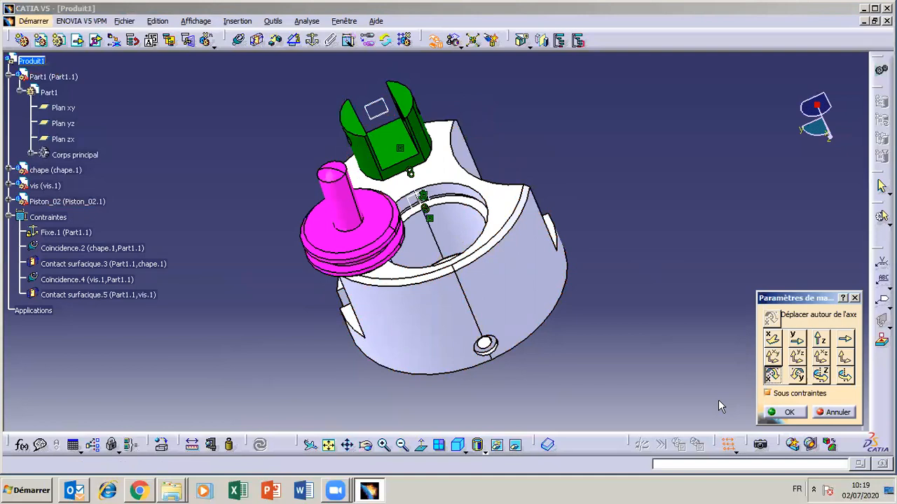
{"action": "left_click", "coordinate": [779, 412]}
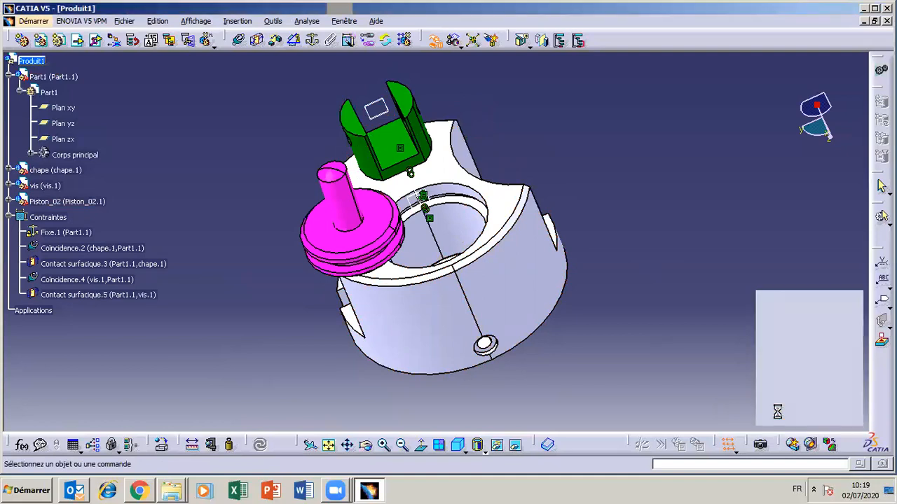
Add a coincidence between the piston rod's axis and the axis of the body's large bore, and update the assembly.
{"action": "left_click", "coordinate": [367, 448]}
{"action": "left_click_drag", "start_coordinate": [330, 319], "coordinate": [434, 138]}
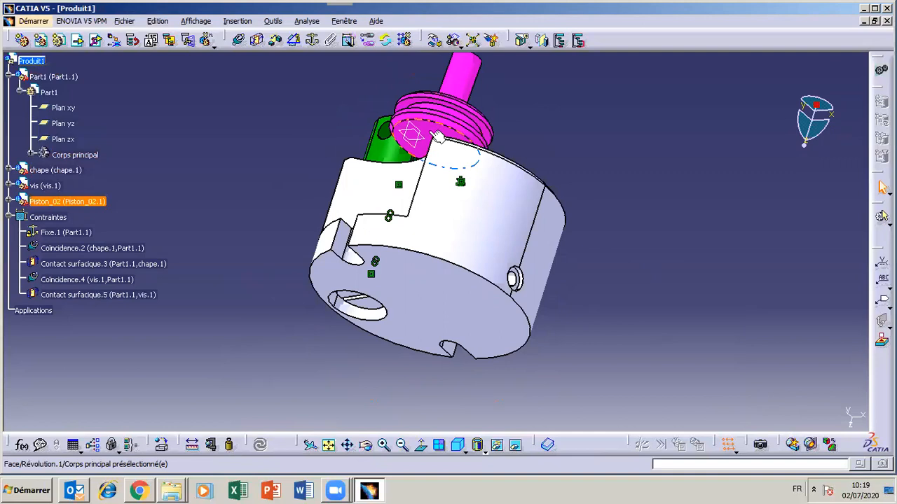
{"action": "left_click", "coordinate": [366, 445]}
{"action": "left_click_drag", "start_coordinate": [390, 218], "coordinate": [376, 412]}
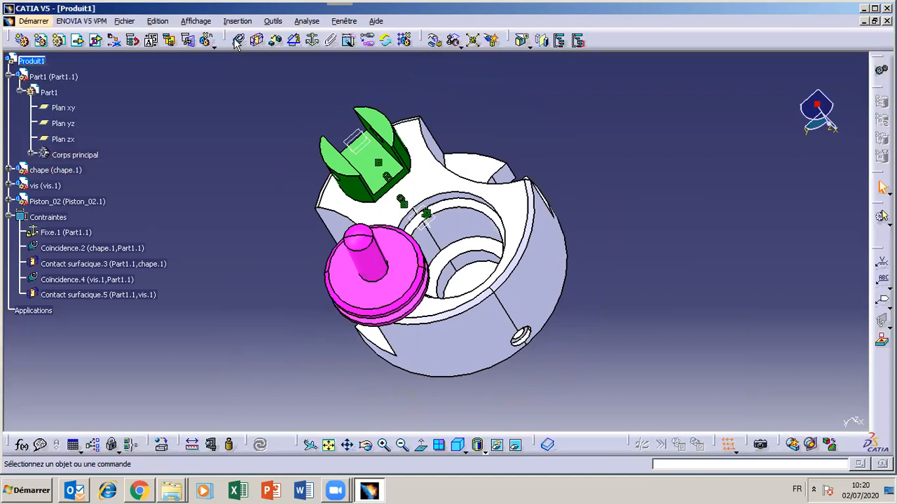
{"action": "left_click", "coordinate": [241, 42]}
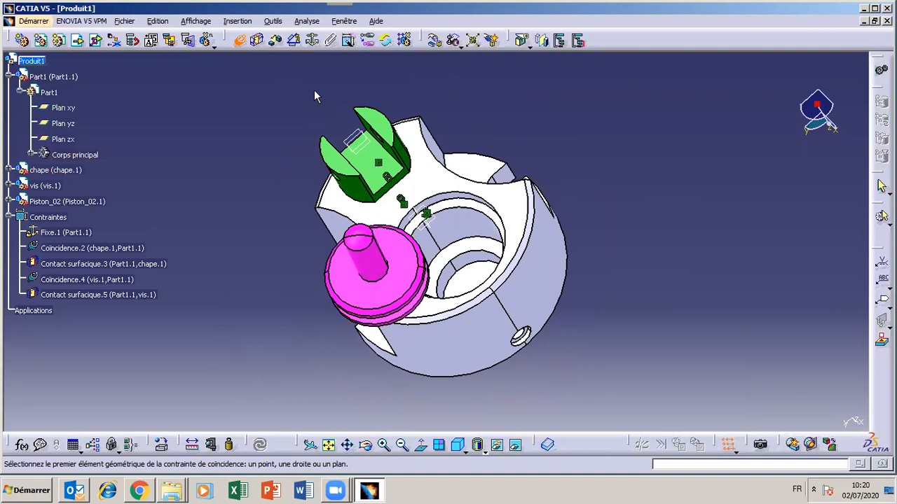
{"action": "left_click", "coordinate": [379, 263]}
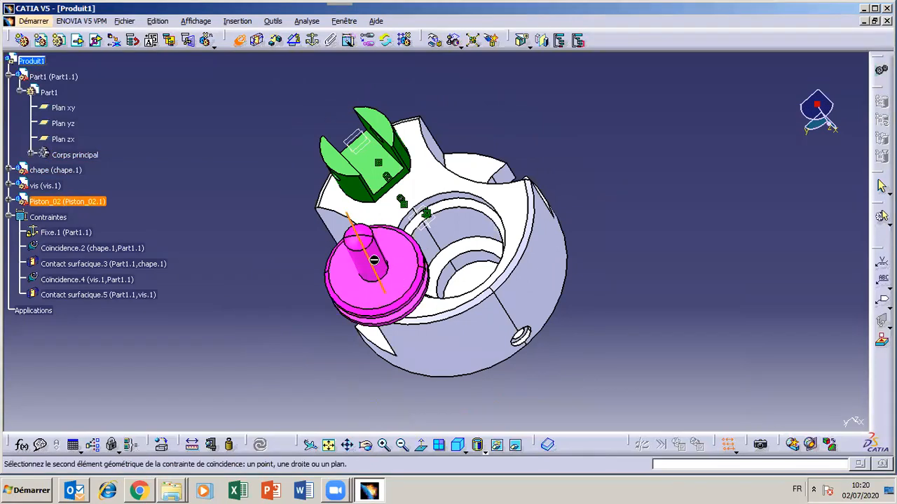
{"action": "left_click", "coordinate": [473, 228]}
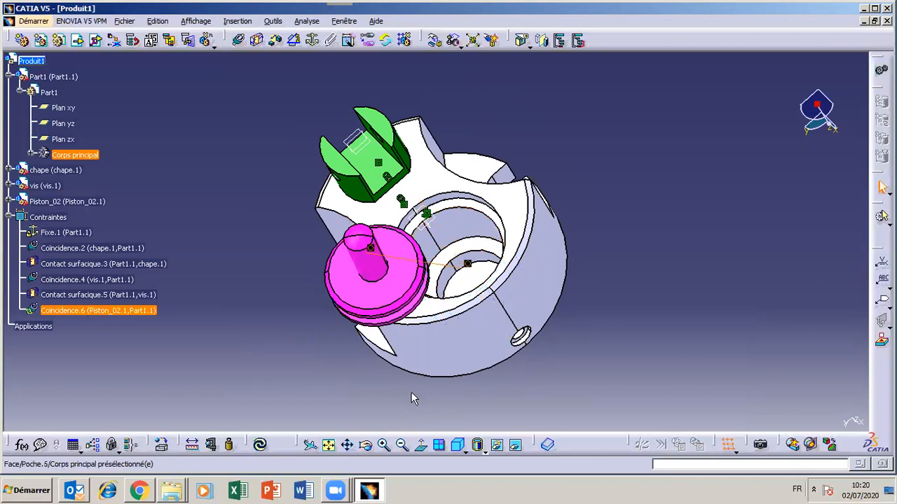
{"action": "left_click", "coordinate": [260, 445]}
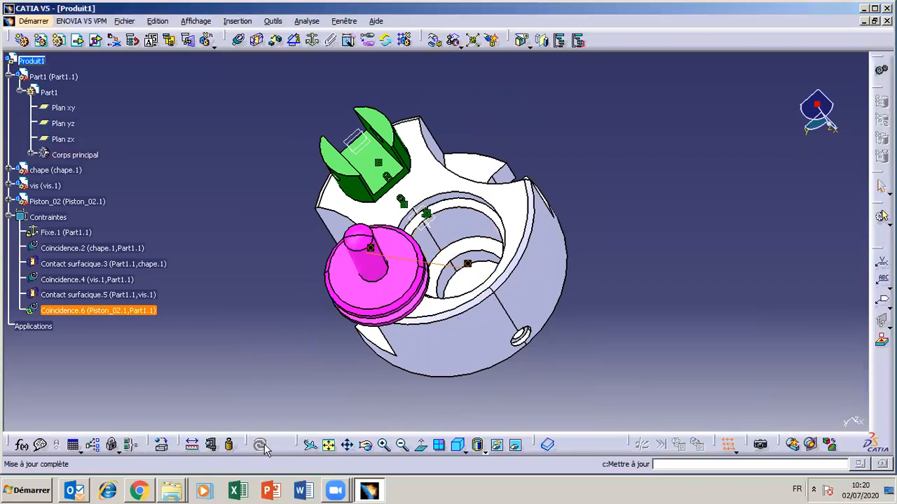
Move the piston down along the Z axis until its head sits inside the body's large bore.
{"action": "middle_click_drag", "start_coordinate": [338, 343], "coordinate": [439, 261]}
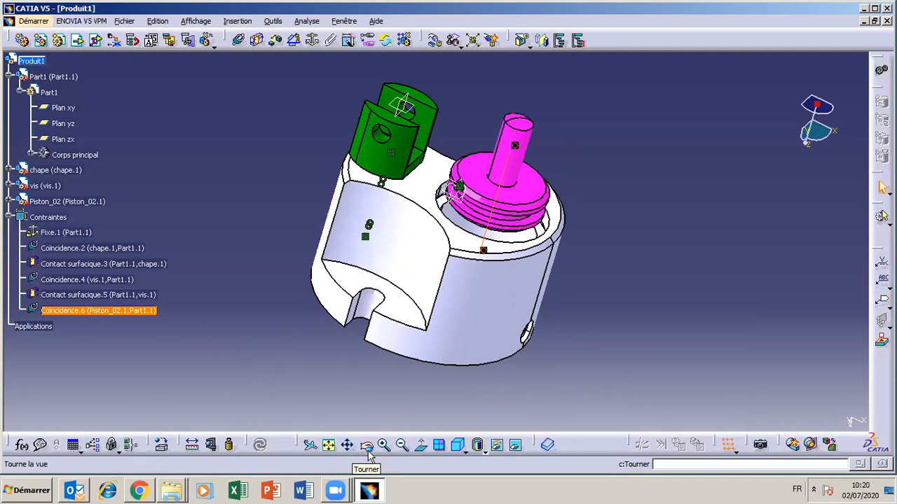
{"action": "left_click", "coordinate": [367, 445]}
{"action": "left_click_drag", "start_coordinate": [474, 292], "coordinate": [450, 217]}
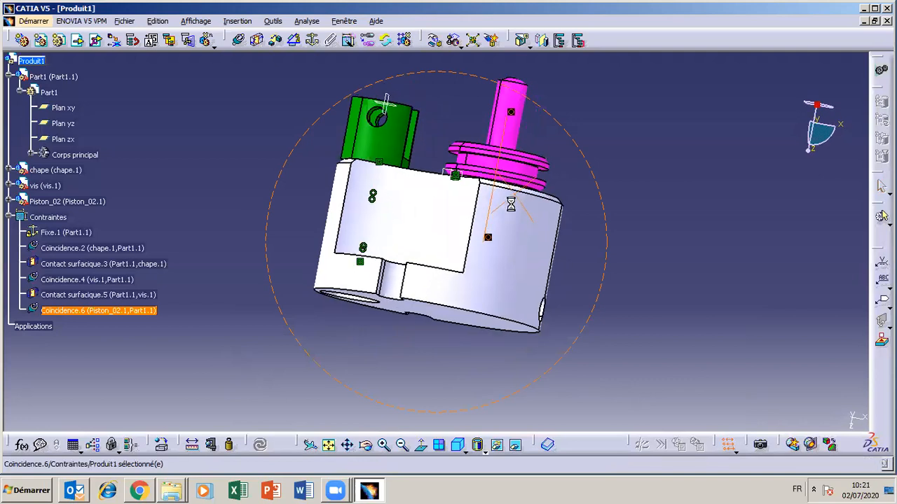
{"action": "left_click", "coordinate": [517, 211]}
{"action": "left_click", "coordinate": [367, 446]}
{"action": "left_click_drag", "start_coordinate": [408, 299], "coordinate": [416, 321]}
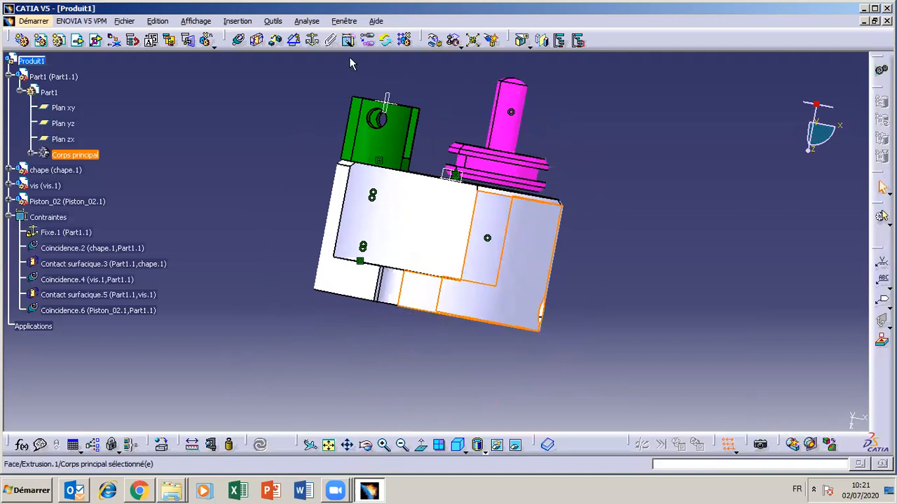
{"action": "left_click", "coordinate": [435, 39]}
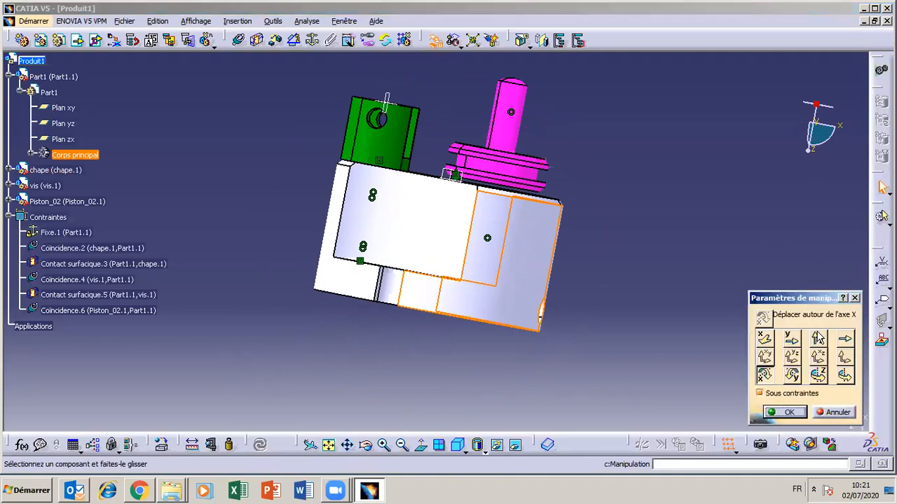
{"action": "left_click", "coordinate": [817, 339]}
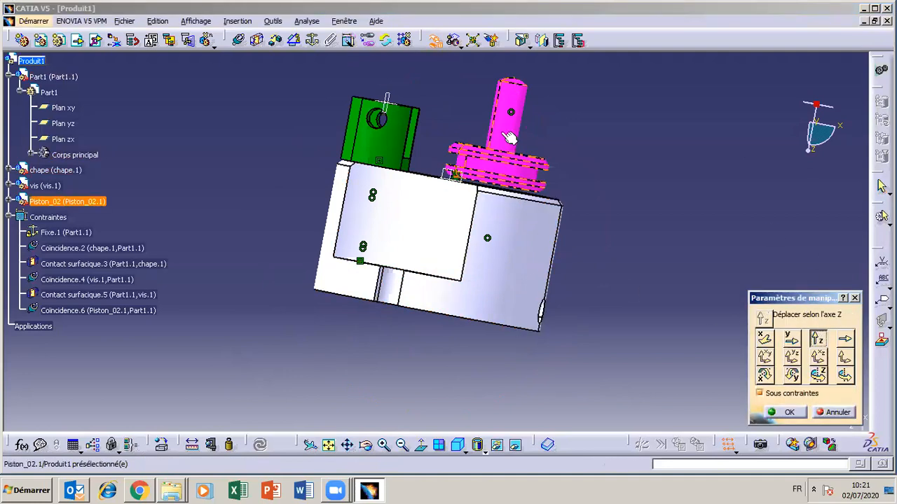
{"action": "left_click_drag", "start_coordinate": [509, 116], "coordinate": [507, 241]}
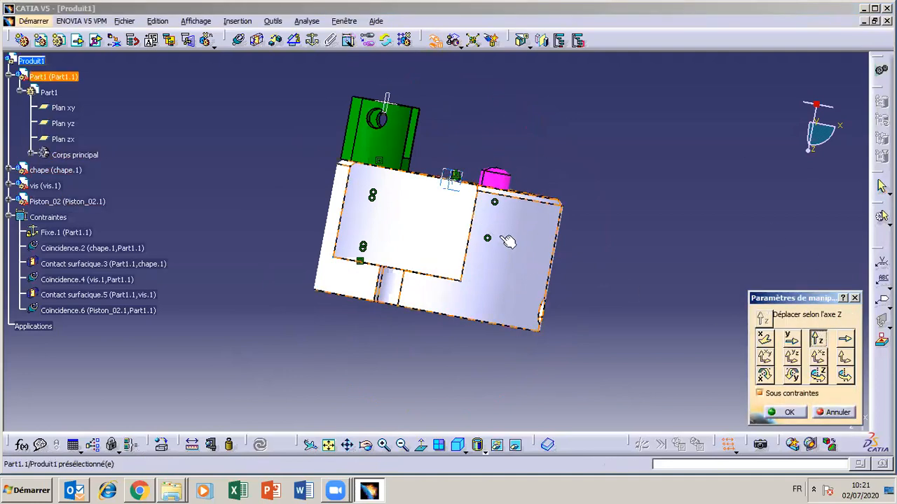
Examine the piston's position in the large bore from the side and from above, and finish the manipulation.
{"action": "left_click", "coordinate": [361, 448]}
{"action": "left_click_drag", "start_coordinate": [384, 360], "coordinate": [469, 315]}
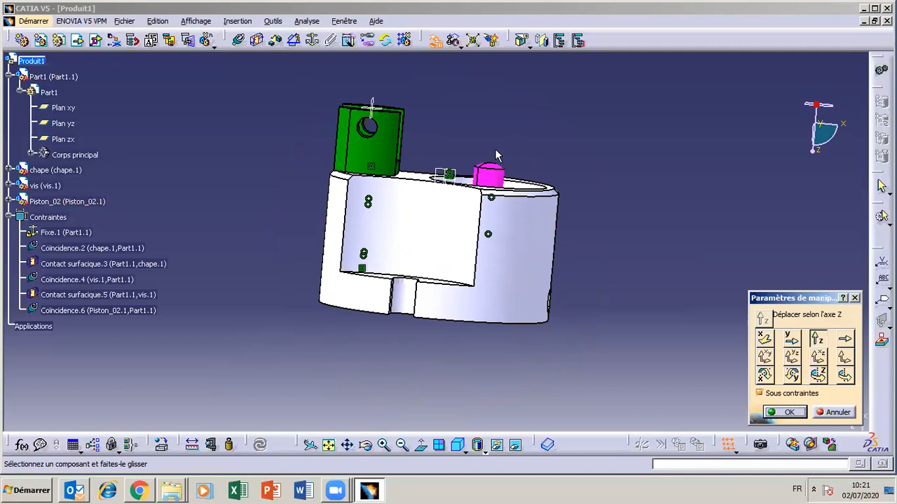
{"action": "left_click_drag", "start_coordinate": [489, 178], "coordinate": [485, 203]}
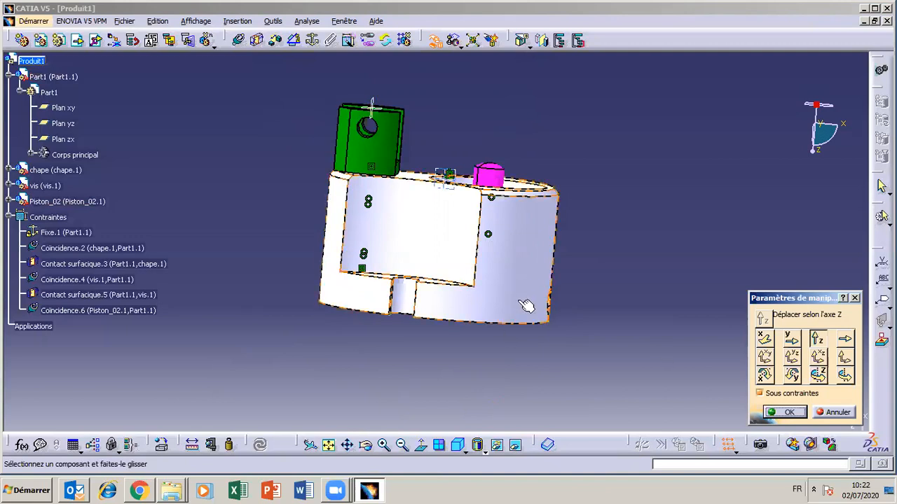
{"action": "left_click", "coordinate": [365, 445]}
{"action": "left_click_drag", "start_coordinate": [423, 281], "coordinate": [357, 407]}
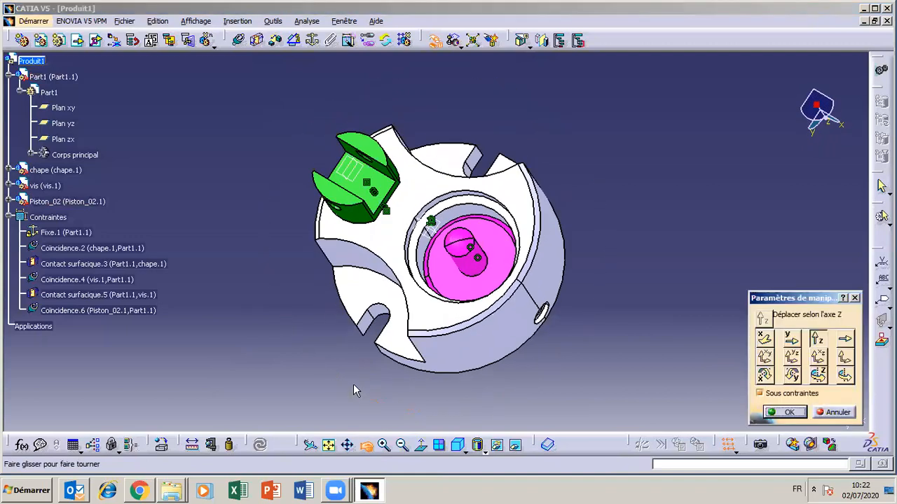
{"action": "left_click", "coordinate": [366, 446]}
{"action": "left_click_drag", "start_coordinate": [424, 324], "coordinate": [437, 203]}
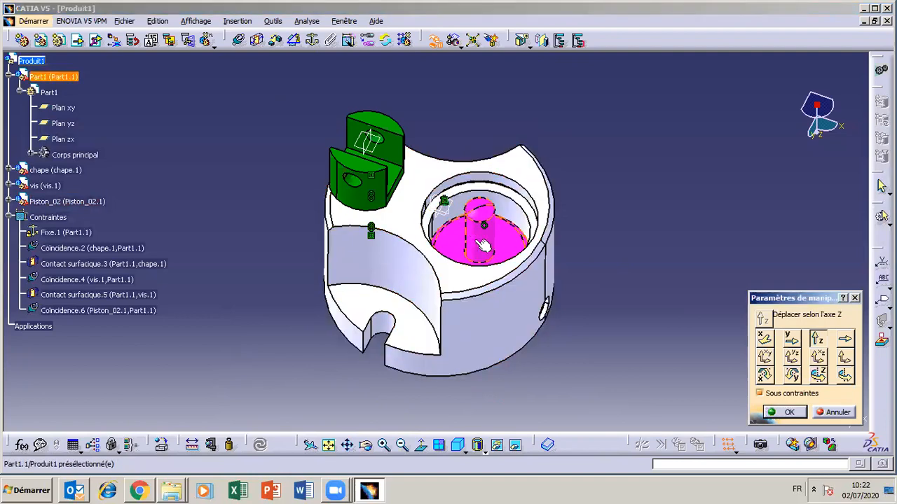
{"action": "left_click", "coordinate": [789, 412]}
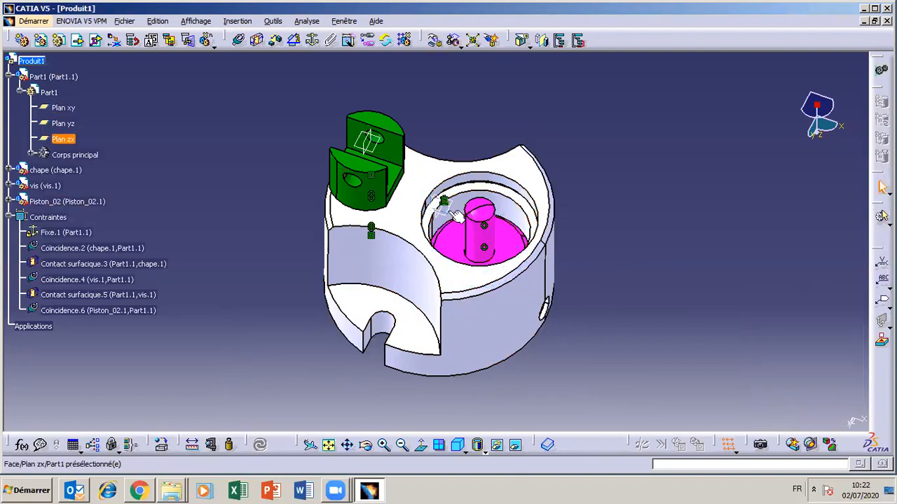
Create an assembly section on Part1's Plan zx through Part1, chape, vis and Piston_02, with the cutting direction reversed.
{"action": "left_click", "coordinate": [365, 445]}
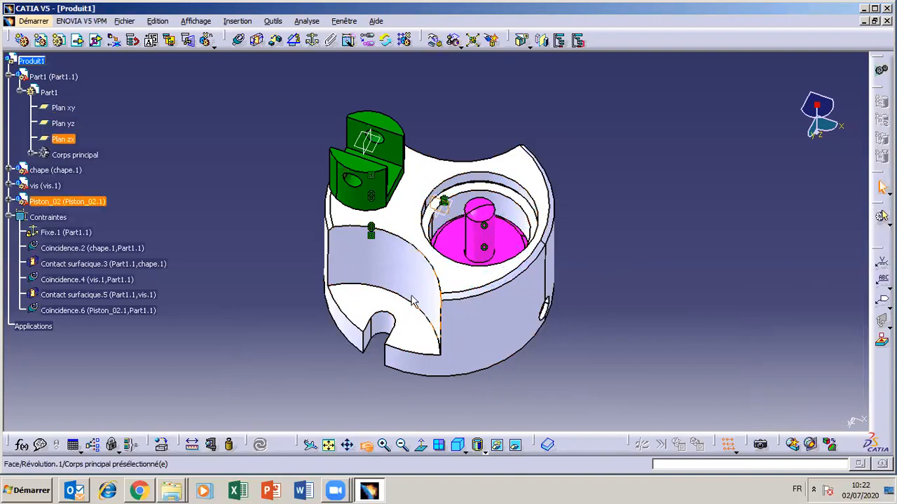
{"action": "left_click_drag", "start_coordinate": [429, 258], "coordinate": [414, 286]}
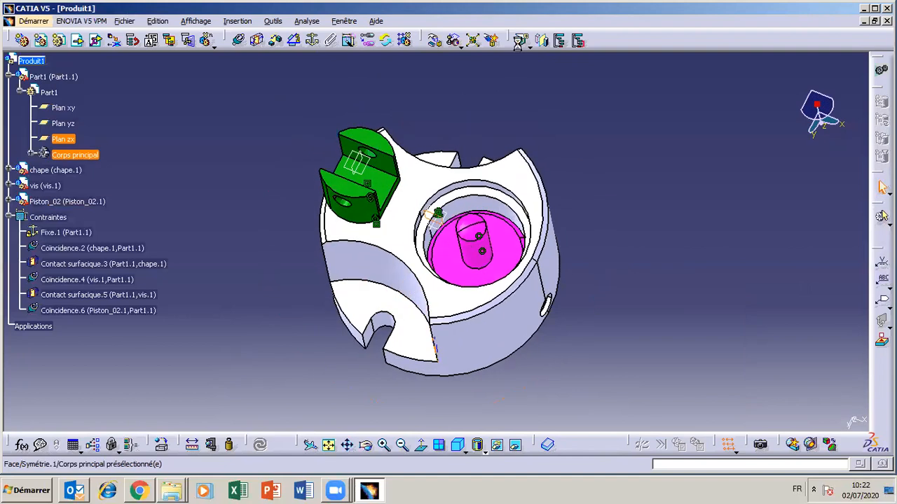
{"action": "left_click", "coordinate": [520, 40]}
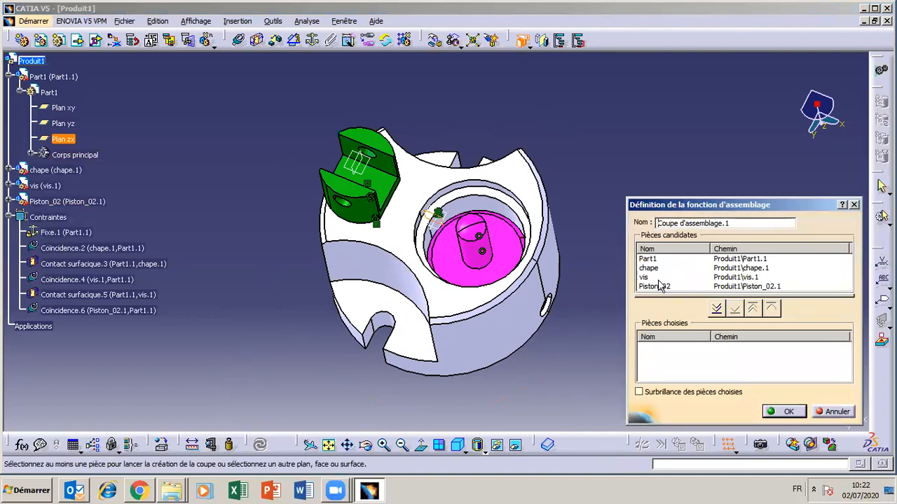
{"action": "left_click", "coordinate": [365, 449]}
{"action": "left_click_drag", "start_coordinate": [445, 288], "coordinate": [449, 364]}
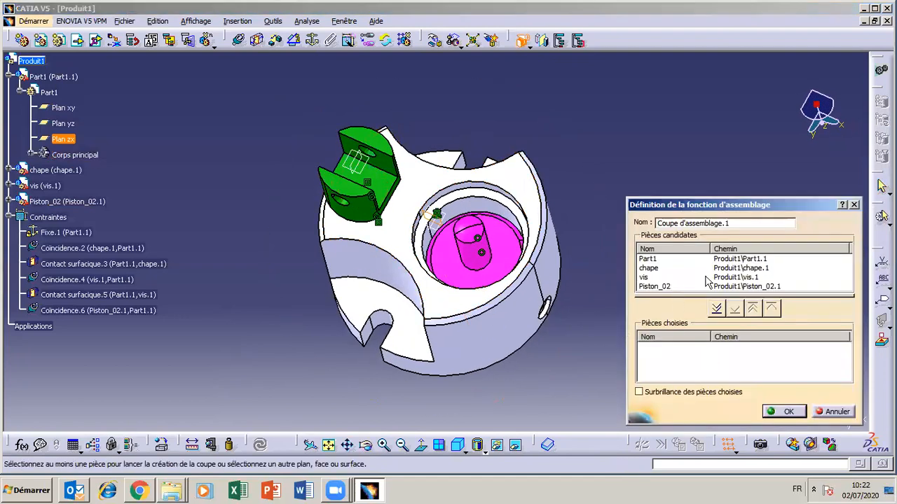
{"action": "left_click", "coordinate": [660, 260]}
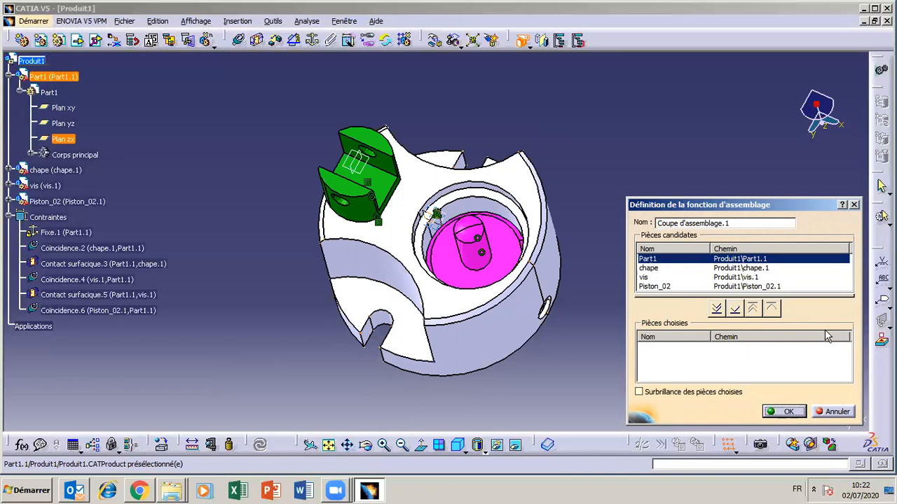
{"action": "left_click", "coordinate": [717, 310]}
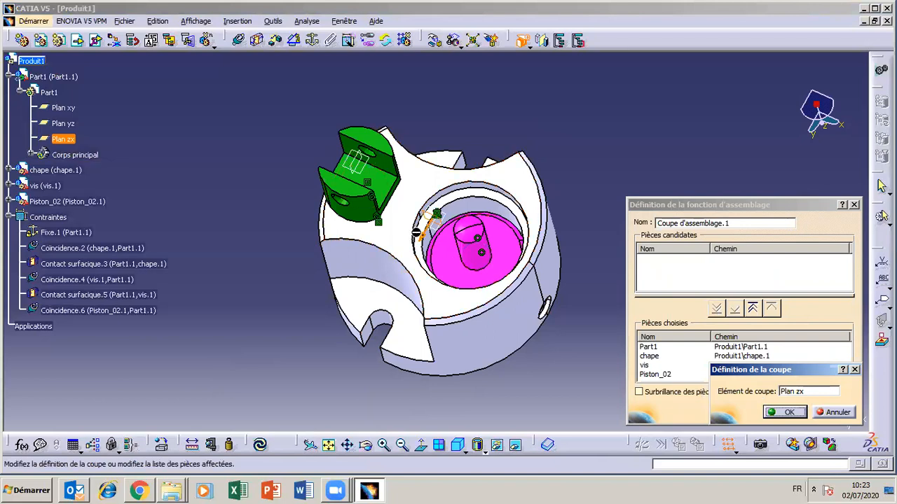
{"action": "left_click", "coordinate": [426, 237]}
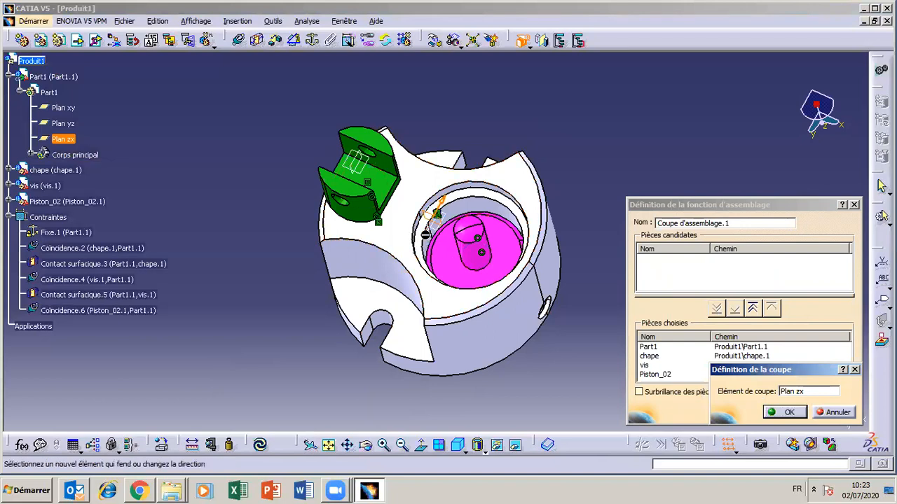
{"action": "left_click", "coordinate": [804, 415]}
Lower the piston along the Z axis in the sectioned large bore until its head reaches the bore's lower recess, and finish the manipulation.
{"action": "left_click", "coordinate": [366, 444]}
{"action": "left_click_drag", "start_coordinate": [484, 275], "coordinate": [536, 114]}
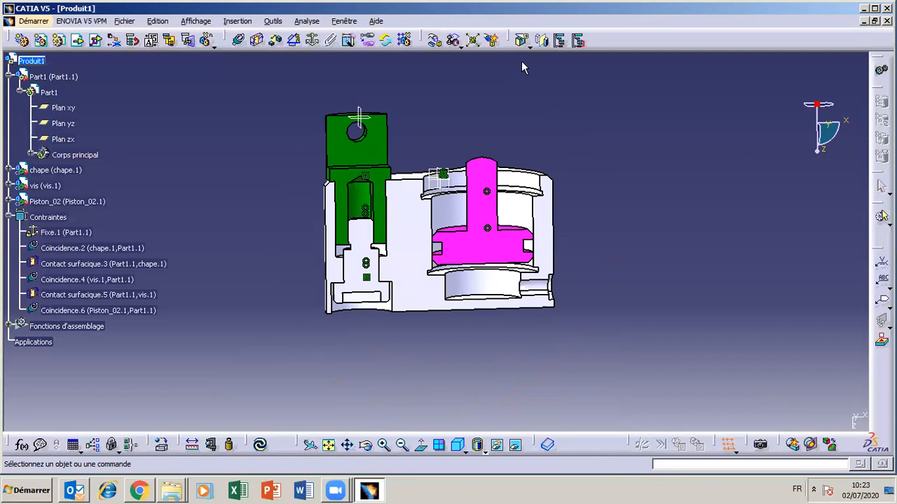
{"action": "left_click", "coordinate": [431, 46]}
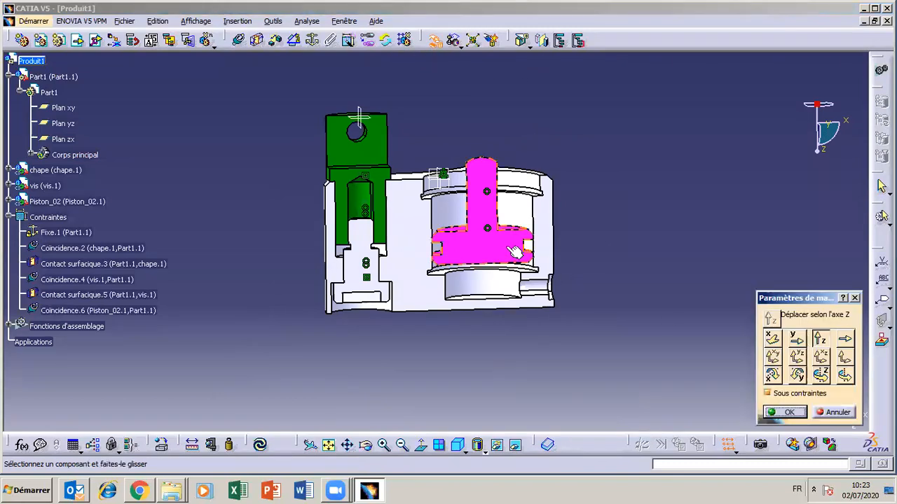
{"action": "left_click_drag", "start_coordinate": [500, 245], "coordinate": [499, 251]}
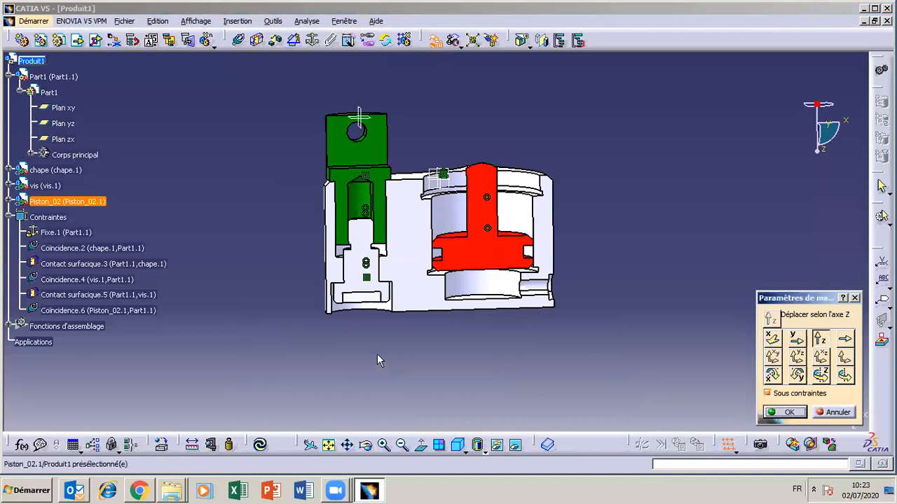
{"action": "left_click", "coordinate": [419, 447]}
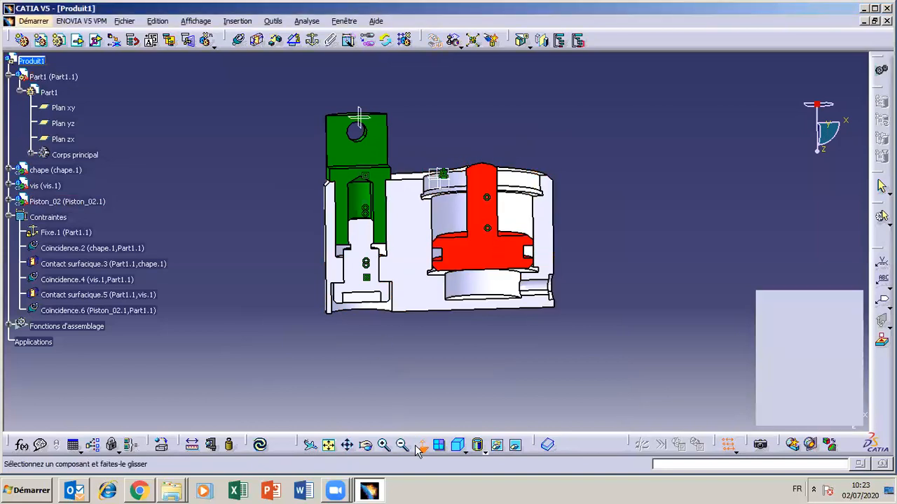
{"action": "left_click", "coordinate": [416, 290]}
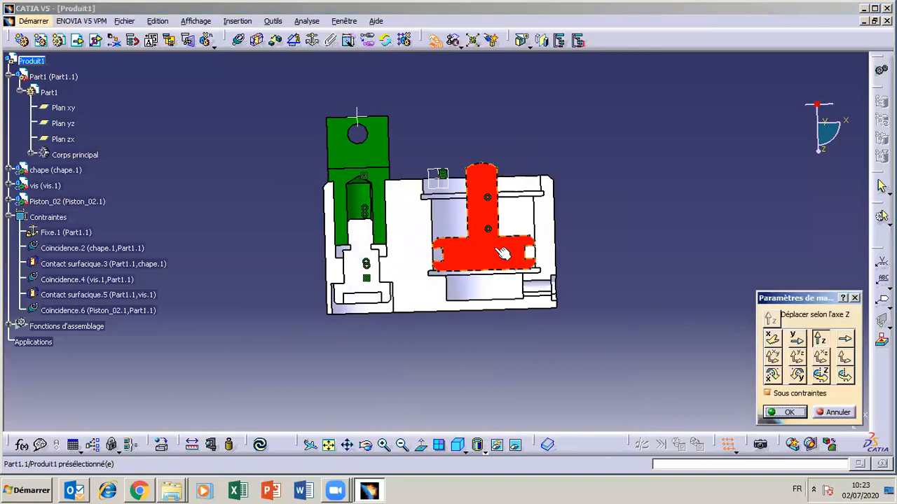
{"action": "left_click_drag", "start_coordinate": [487, 245], "coordinate": [488, 251]}
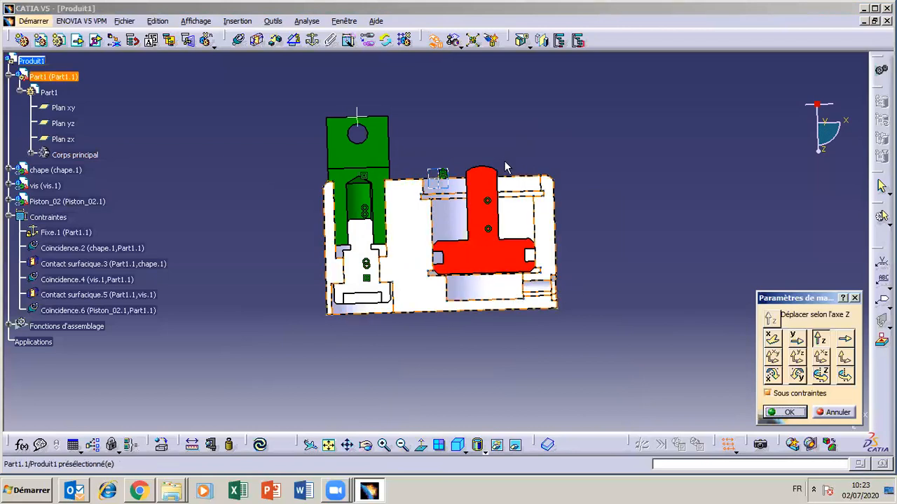
{"action": "left_click", "coordinate": [366, 445]}
{"action": "left_click_drag", "start_coordinate": [411, 306], "coordinate": [412, 336]}
{"action": "left_click", "coordinate": [783, 413]}
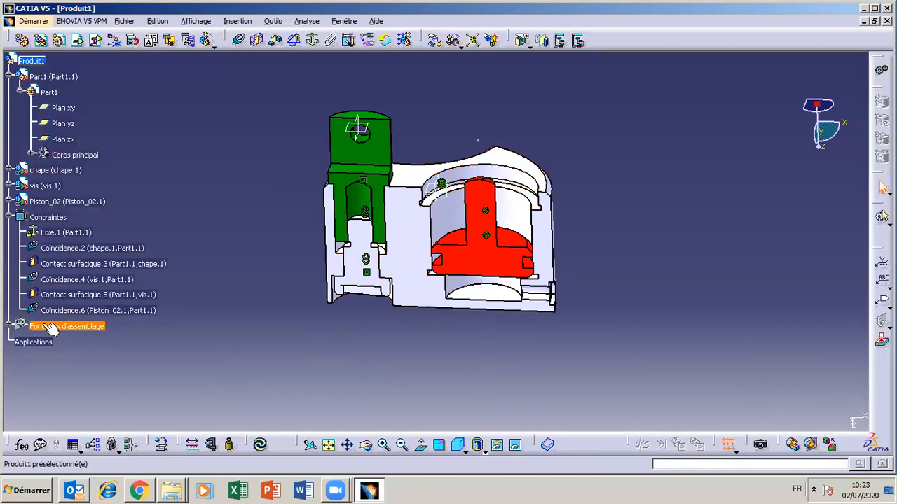
Delete the assembly section Coupe d'assemblage.1 from the assembly features.
{"action": "left_click", "coordinate": [8, 326]}
{"action": "right_click", "coordinate": [74, 341]}
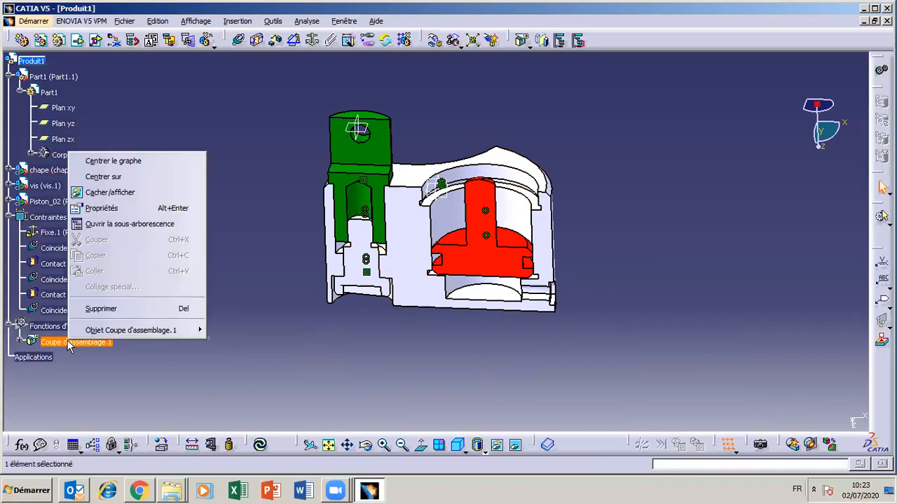
{"action": "left_click", "coordinate": [100, 309]}
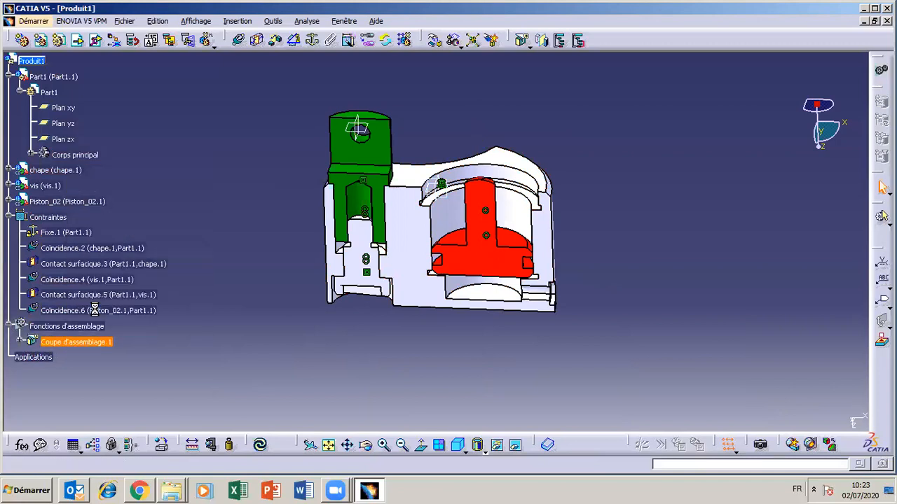
Insert the existing component axe 06 from the 2- bride pneu folder into Produit1.
{"action": "left_click", "coordinate": [365, 446]}
{"action": "left_click_drag", "start_coordinate": [509, 237], "coordinate": [463, 285]}
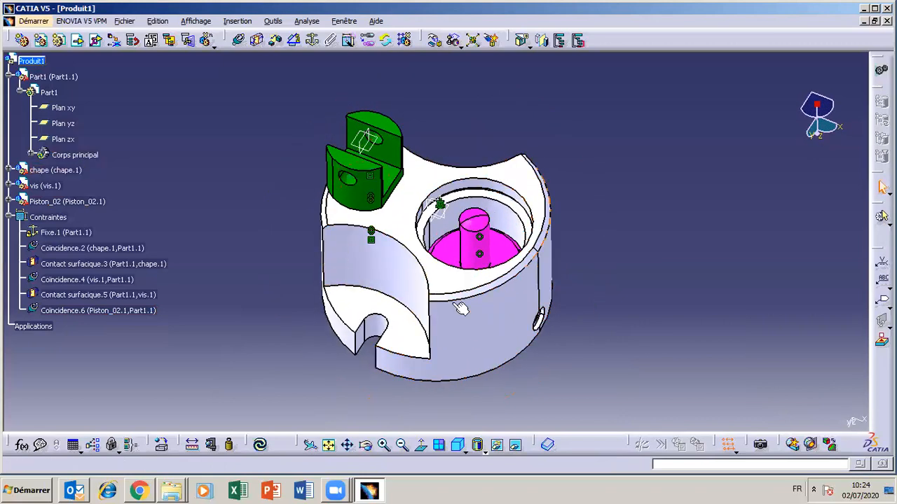
{"action": "left_click", "coordinate": [366, 445]}
{"action": "left_click_drag", "start_coordinate": [392, 252], "coordinate": [387, 275]}
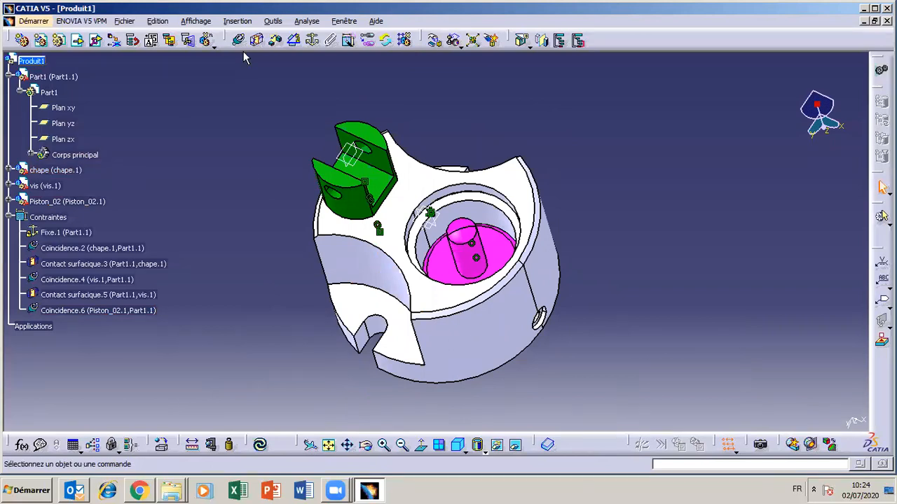
{"action": "left_click", "coordinate": [55, 65]}
{"action": "left_click", "coordinate": [77, 40]}
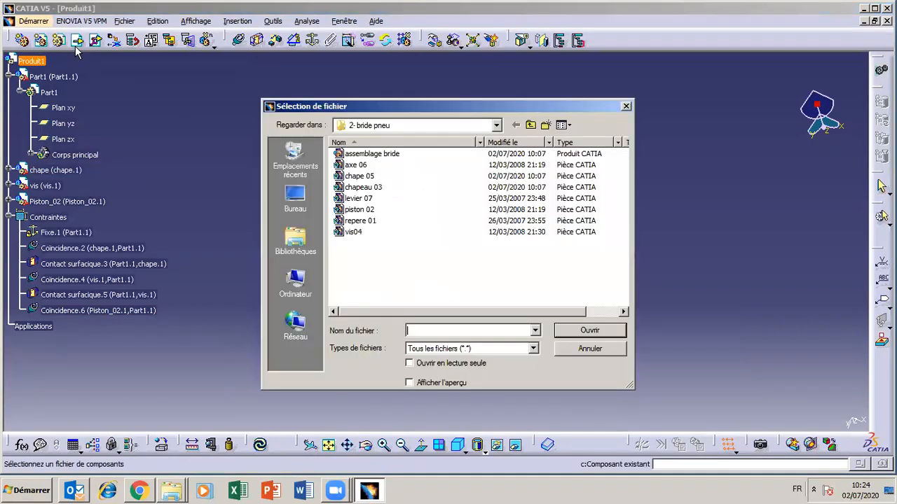
{"action": "left_click", "coordinate": [359, 168]}
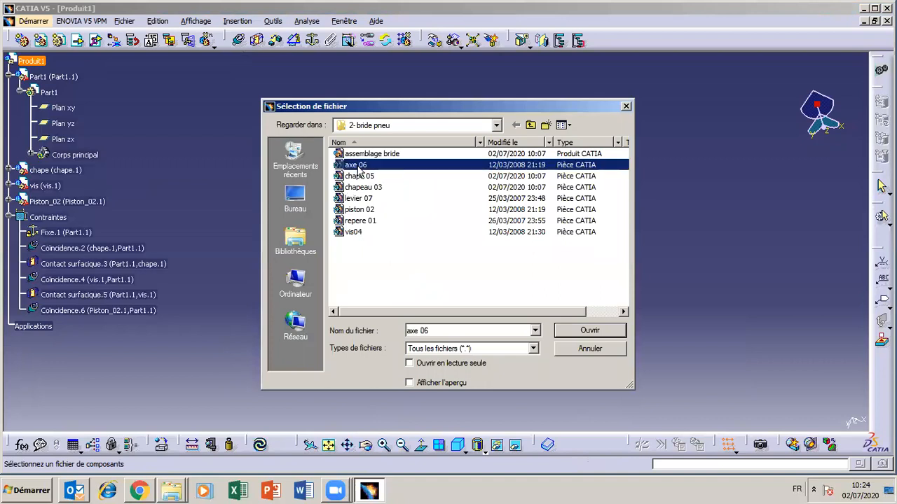
{"action": "left_click", "coordinate": [579, 333]}
Set the graphic colour of the inserted axe component to red.
{"action": "left_click", "coordinate": [365, 444]}
{"action": "left_click_drag", "start_coordinate": [394, 245], "coordinate": [494, 200]}
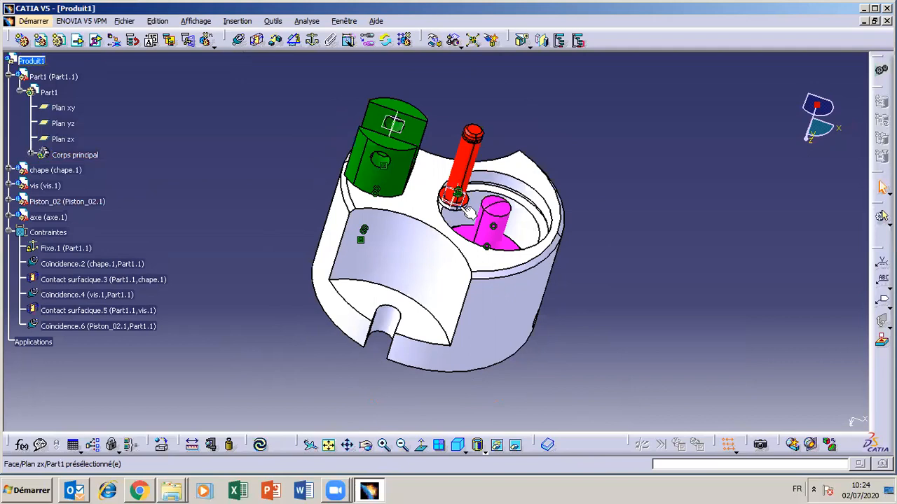
{"action": "right_click", "coordinate": [58, 220]}
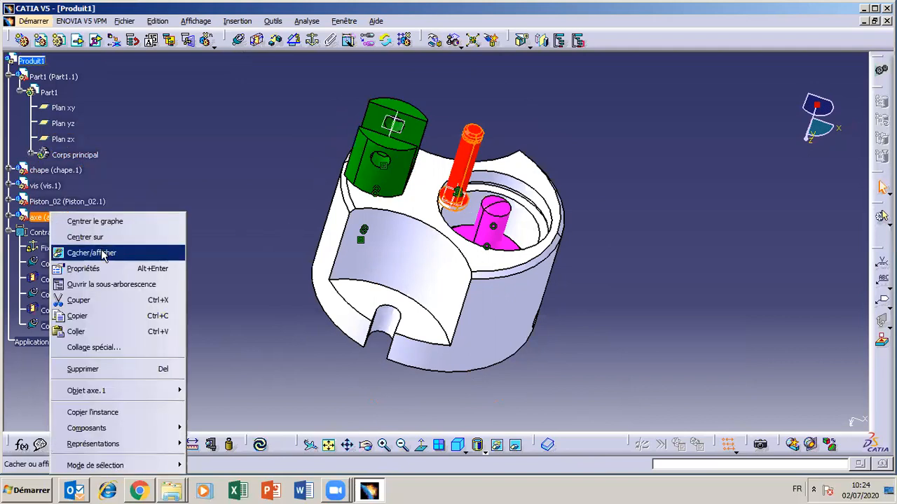
{"action": "left_click", "coordinate": [96, 269]}
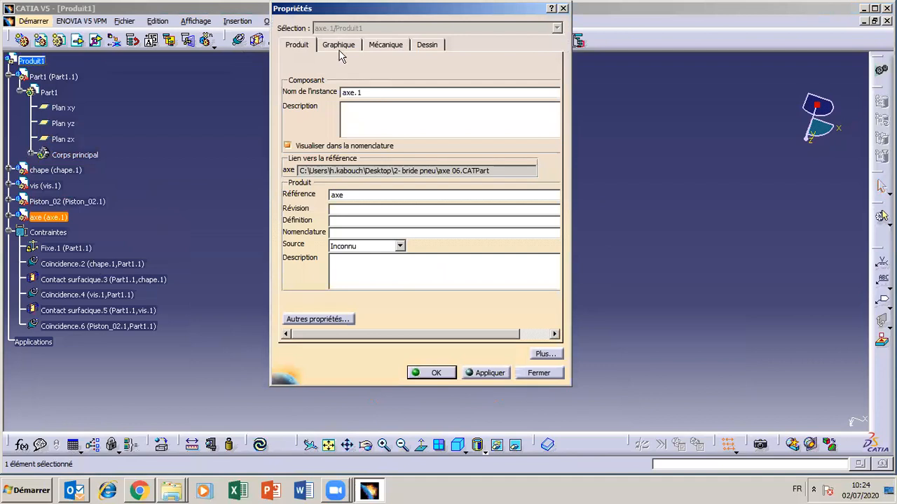
{"action": "left_click", "coordinate": [339, 46]}
{"action": "left_click", "coordinate": [355, 81]}
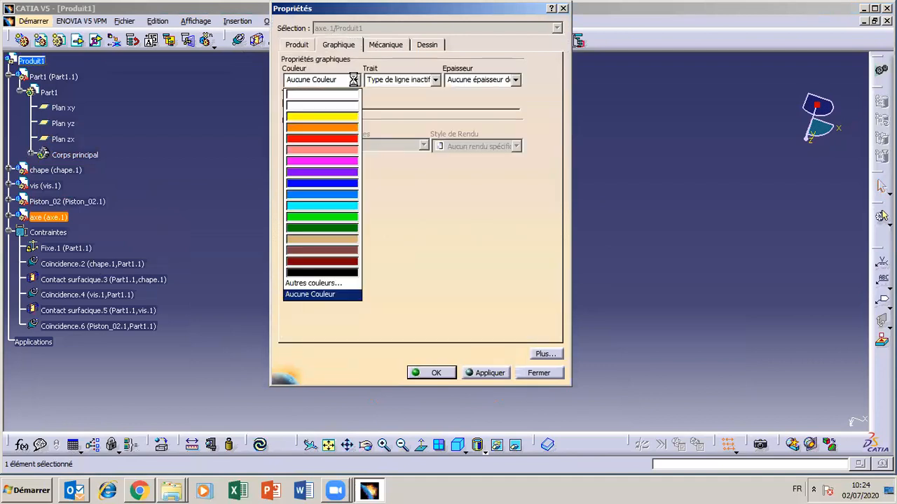
{"action": "left_click", "coordinate": [329, 140]}
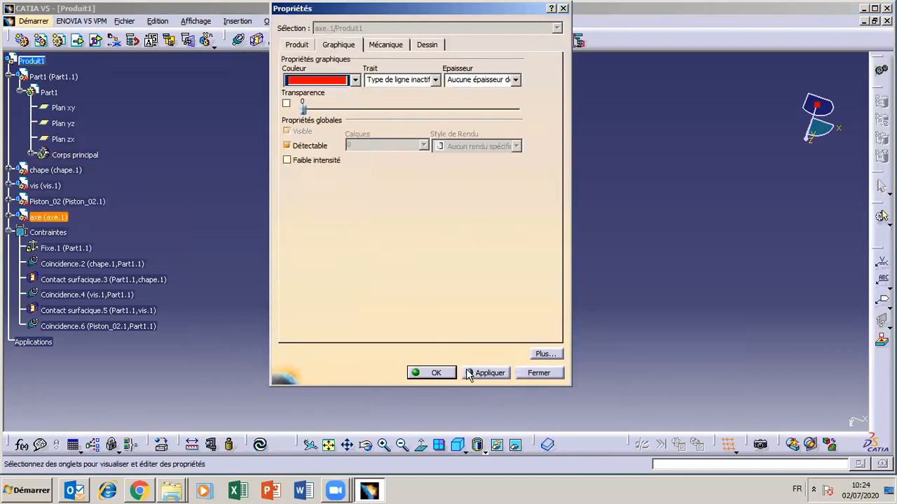
{"action": "left_click", "coordinate": [436, 375]}
{"action": "left_click", "coordinate": [418, 410]}
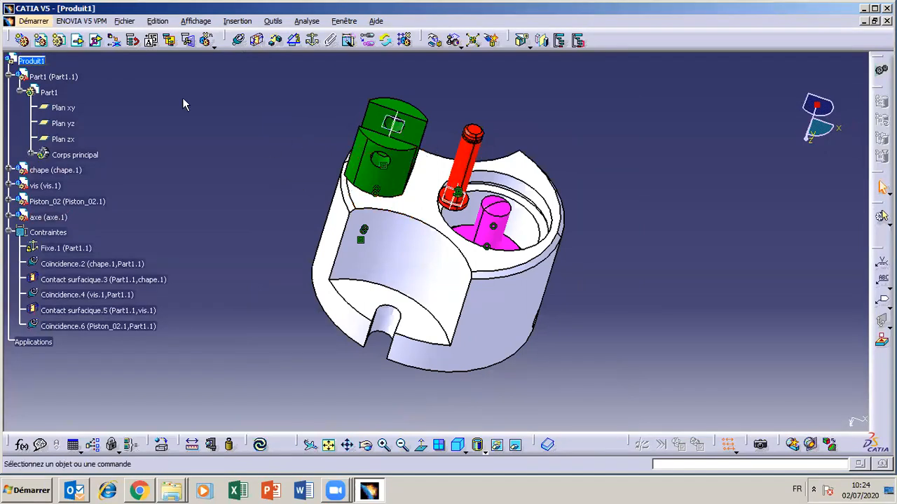
Add a coincidence between the axe's cylindrical axis and the axis of the chape's cross hole, and update the assembly.
{"action": "left_click", "coordinate": [239, 42]}
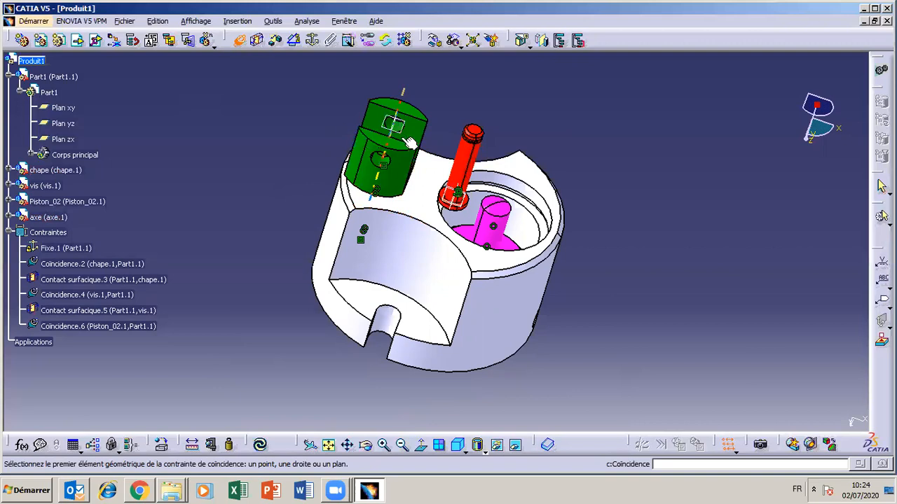
{"action": "left_click", "coordinate": [477, 163]}
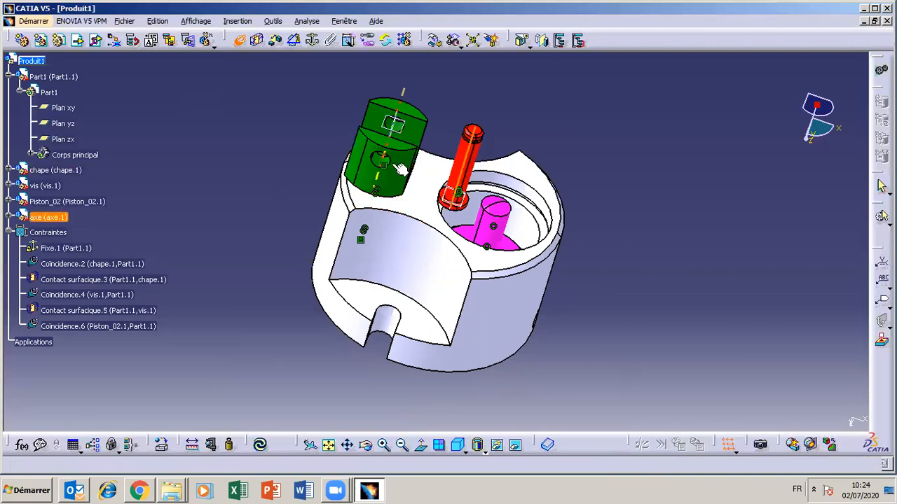
{"action": "left_click", "coordinate": [383, 443]}
{"action": "left_click", "coordinate": [367, 448]}
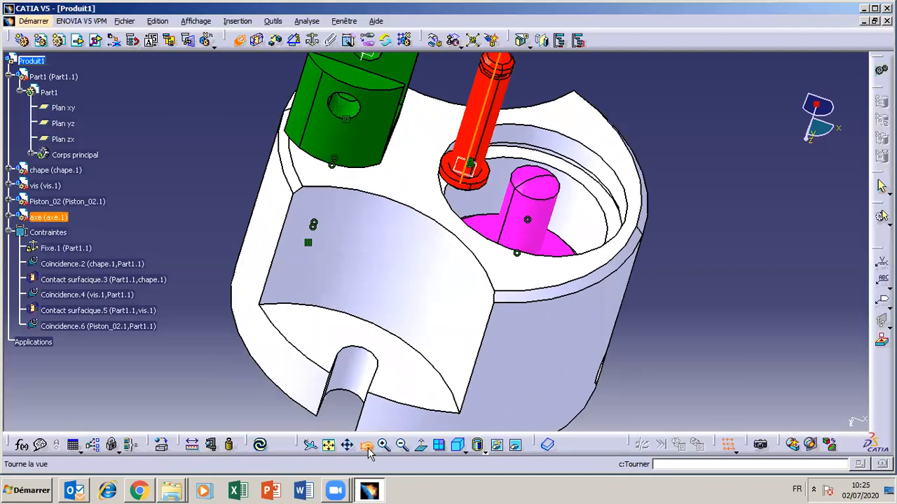
{"action": "left_click_drag", "start_coordinate": [406, 144], "coordinate": [355, 168]}
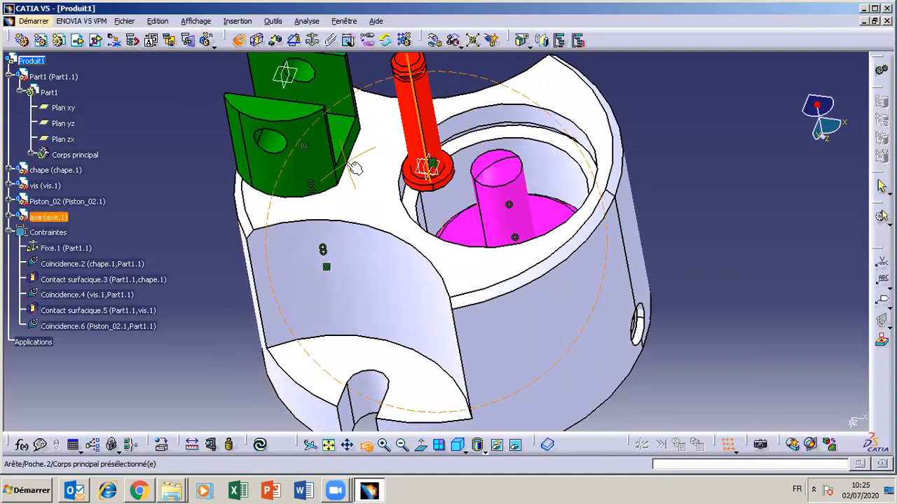
{"action": "left_click", "coordinate": [269, 140]}
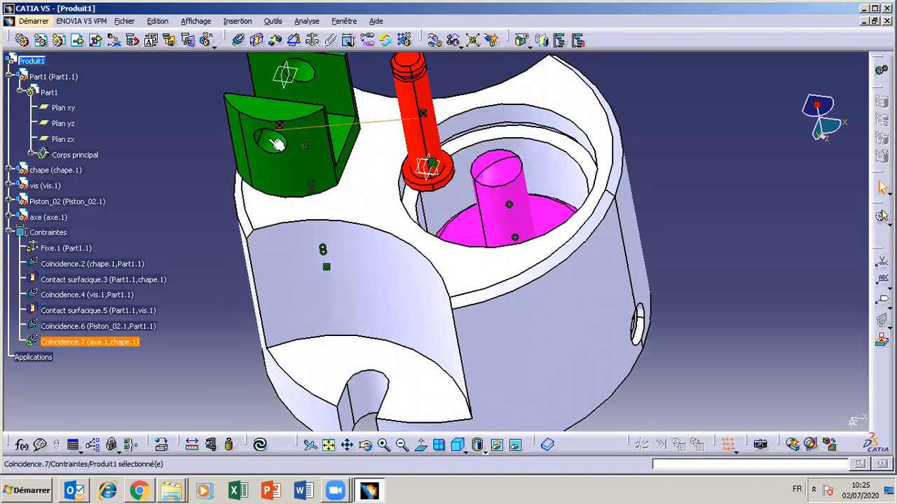
{"action": "left_click", "coordinate": [260, 445]}
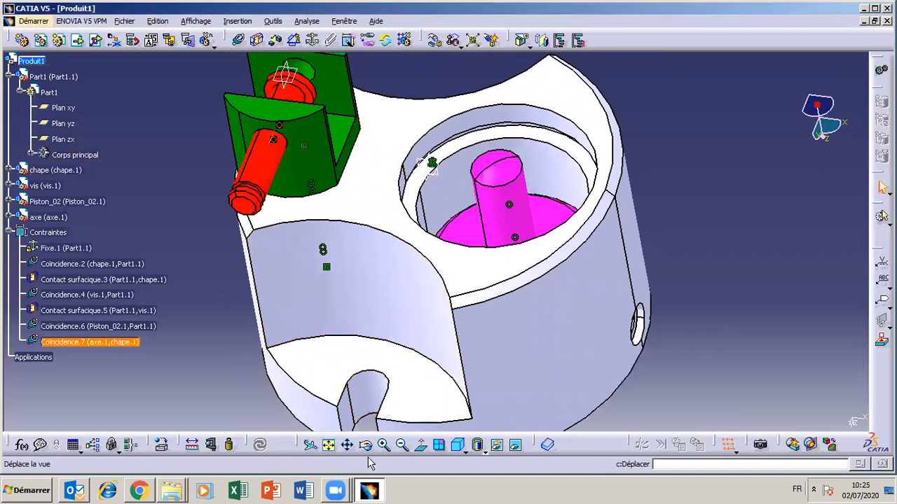
Examine from several sides how the axe's head and shank sit relative to the chape's two lugs and their holes.
{"action": "left_click", "coordinate": [365, 445]}
{"action": "left_click_drag", "start_coordinate": [526, 294], "coordinate": [406, 274]}
{"action": "left_click", "coordinate": [348, 446]}
{"action": "left_click_drag", "start_coordinate": [382, 116], "coordinate": [387, 222]}
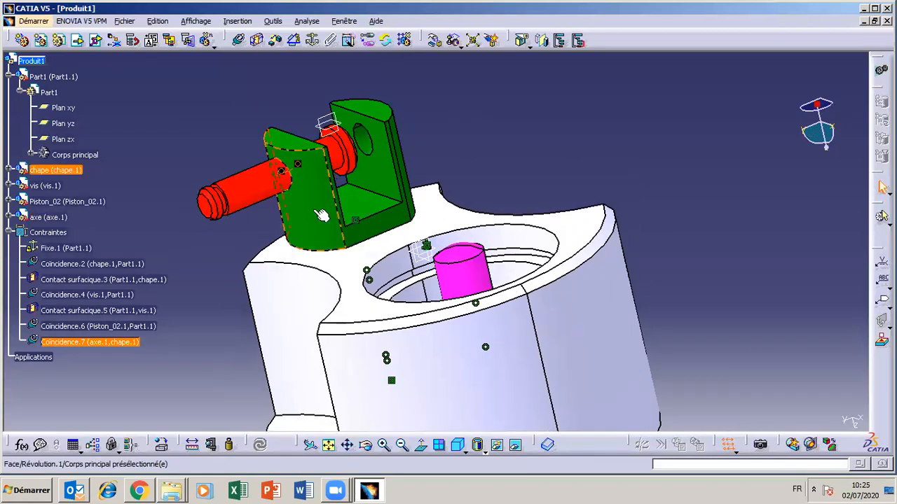
{"action": "left_click", "coordinate": [366, 445]}
{"action": "left_click_drag", "start_coordinate": [429, 262], "coordinate": [418, 212]}
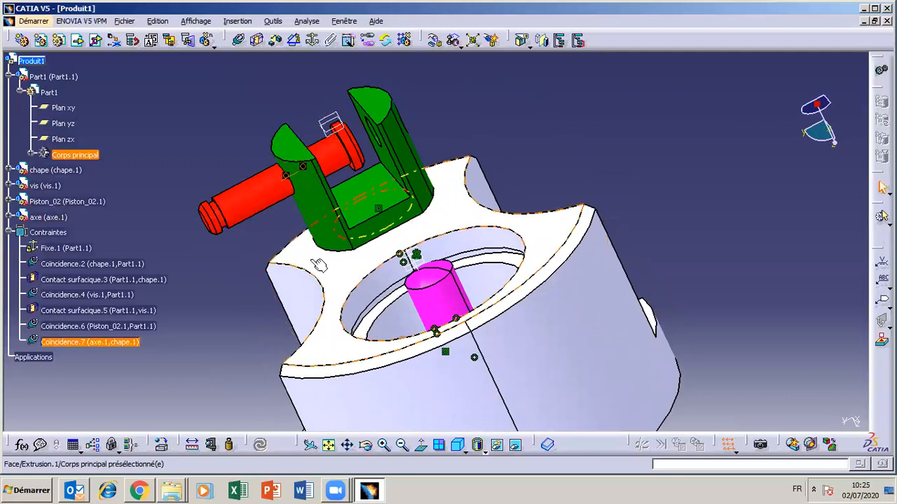
{"action": "left_click", "coordinate": [366, 445]}
{"action": "left_click_drag", "start_coordinate": [369, 265], "coordinate": [419, 242]}
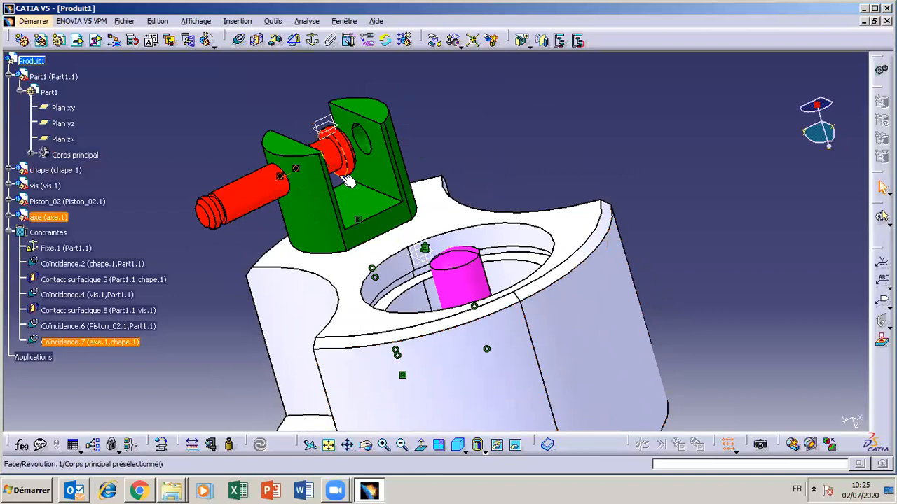
{"action": "left_click", "coordinate": [365, 445]}
{"action": "left_click_drag", "start_coordinate": [393, 397], "coordinate": [297, 354]}
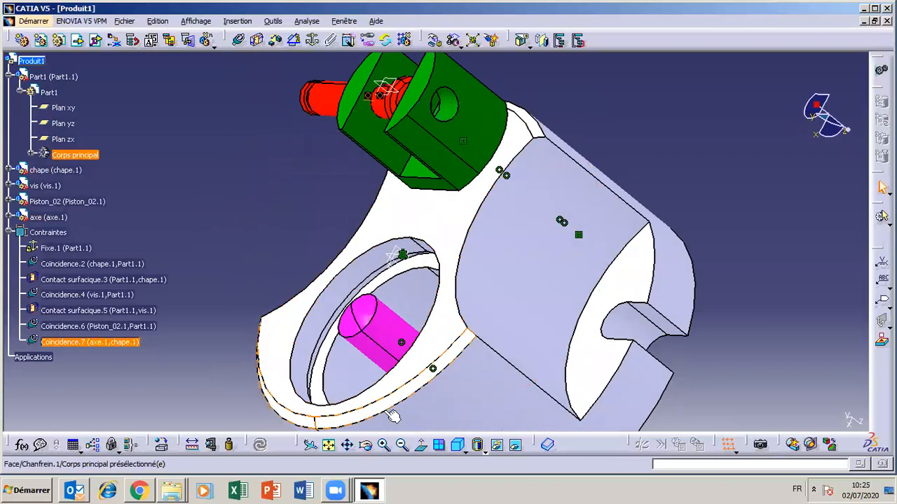
{"action": "left_click", "coordinate": [366, 445]}
{"action": "left_click_drag", "start_coordinate": [484, 295], "coordinate": [579, 186]}
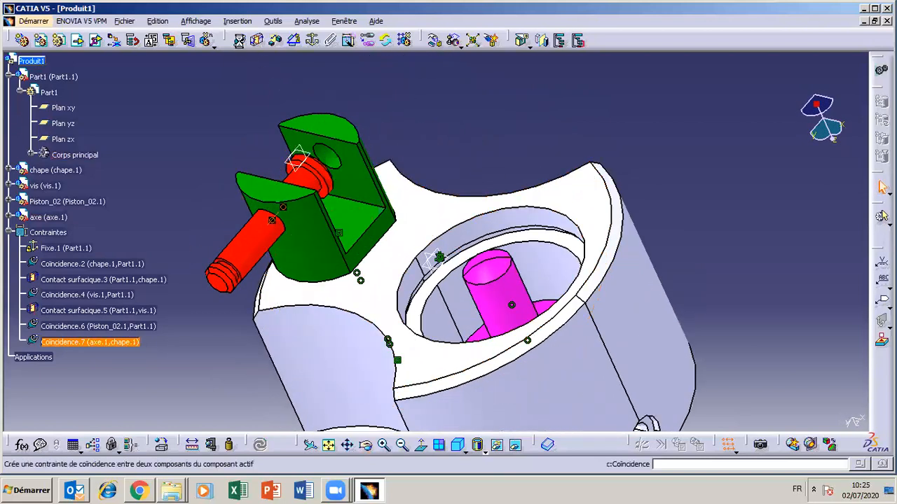
{"action": "left_click", "coordinate": [239, 44]}
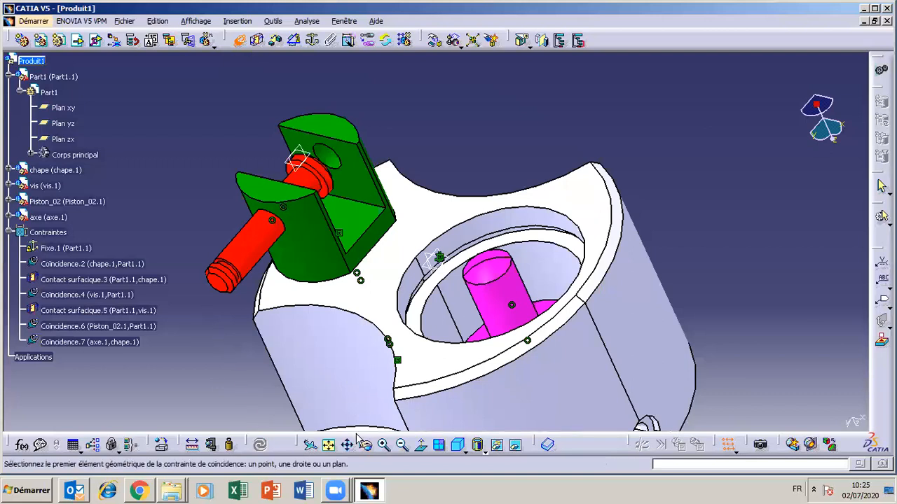
{"action": "left_click", "coordinate": [384, 446]}
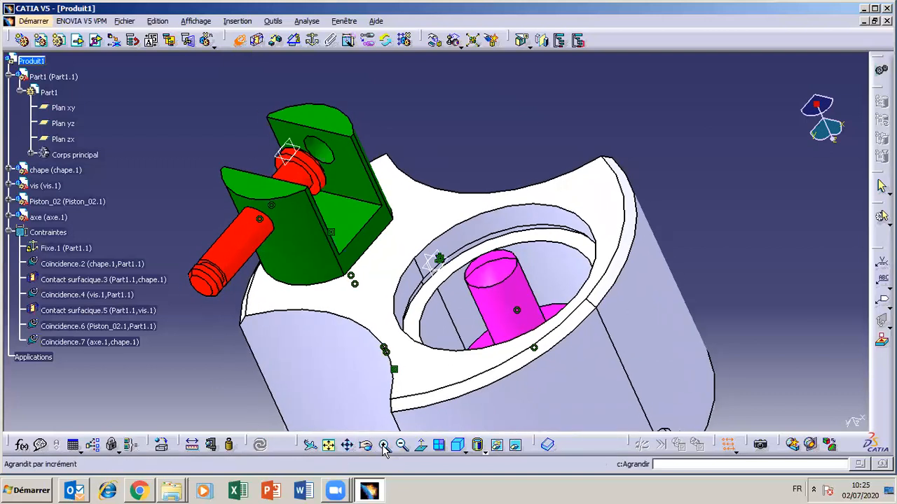
{"action": "left_click", "coordinate": [283, 183]}
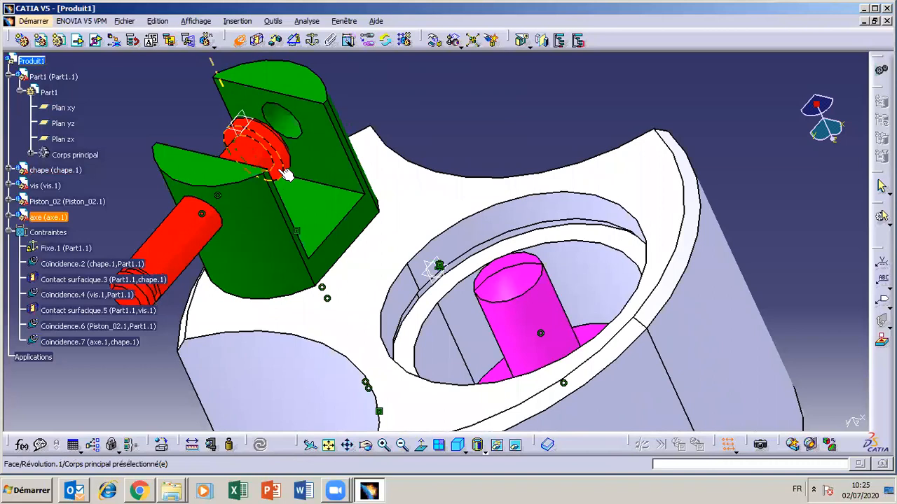
{"action": "left_click", "coordinate": [366, 446]}
{"action": "left_click_drag", "start_coordinate": [423, 196], "coordinate": [353, 130]}
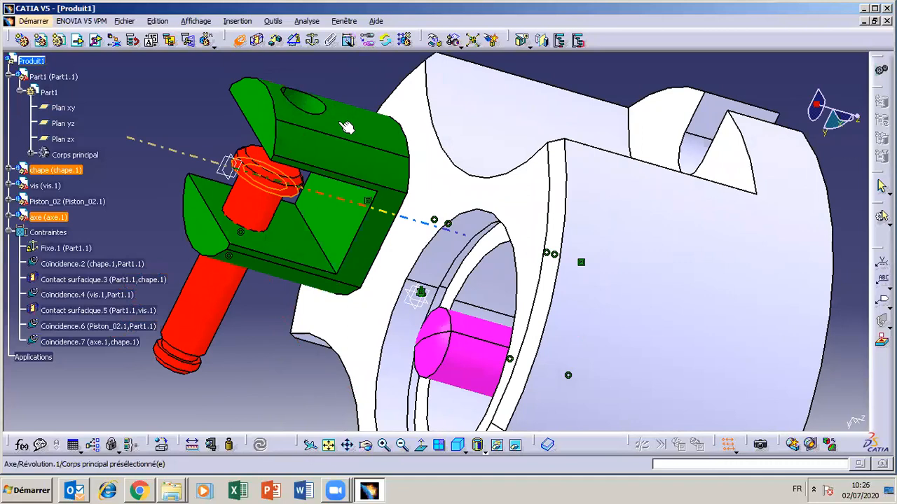
{"action": "left_click", "coordinate": [366, 446]}
{"action": "left_click_drag", "start_coordinate": [466, 136], "coordinate": [373, 114]}
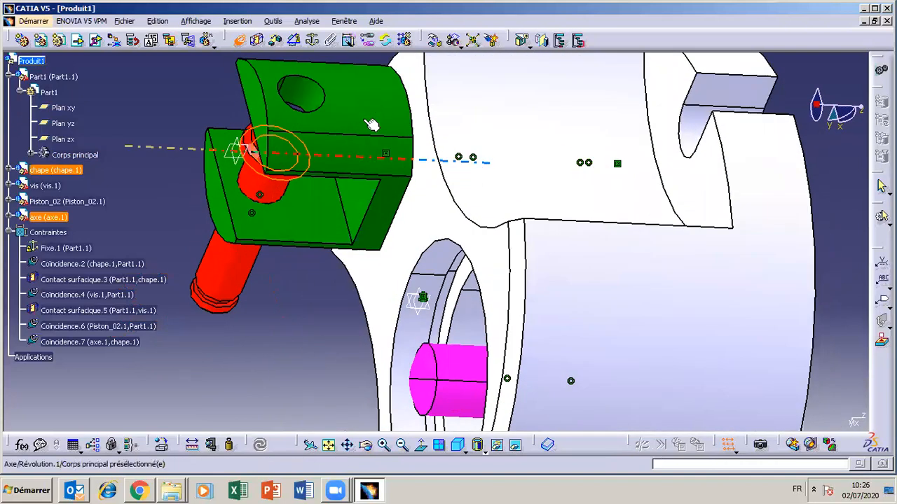
{"action": "left_click", "coordinate": [343, 116]}
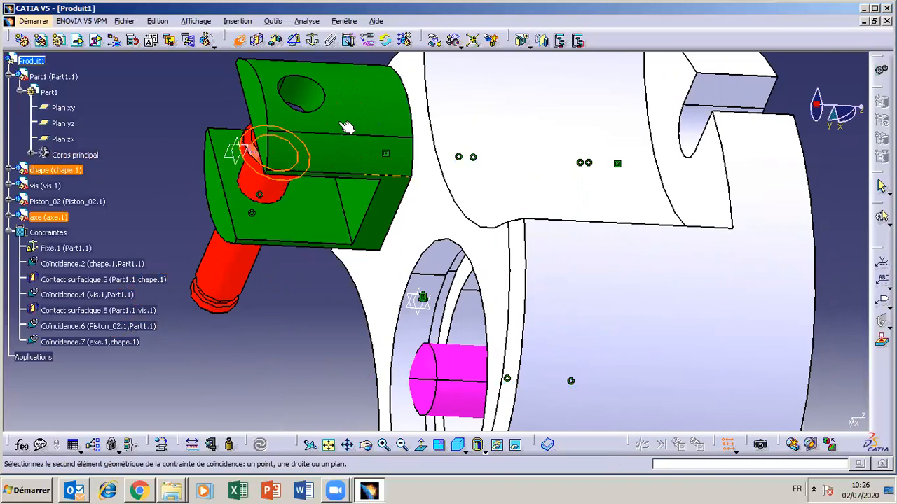
{"action": "left_click", "coordinate": [353, 112]}
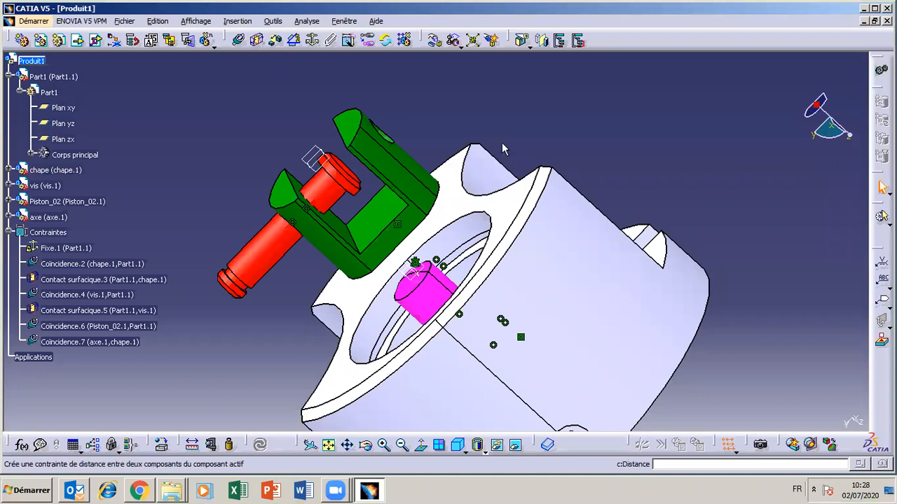
Add a line contact with Interne orientation between the outer cylindrical face of the chape's far lug and the axe head's planar face, and update.
{"action": "left_click", "coordinate": [367, 445]}
{"action": "left_click_drag", "start_coordinate": [290, 306], "coordinate": [342, 300]}
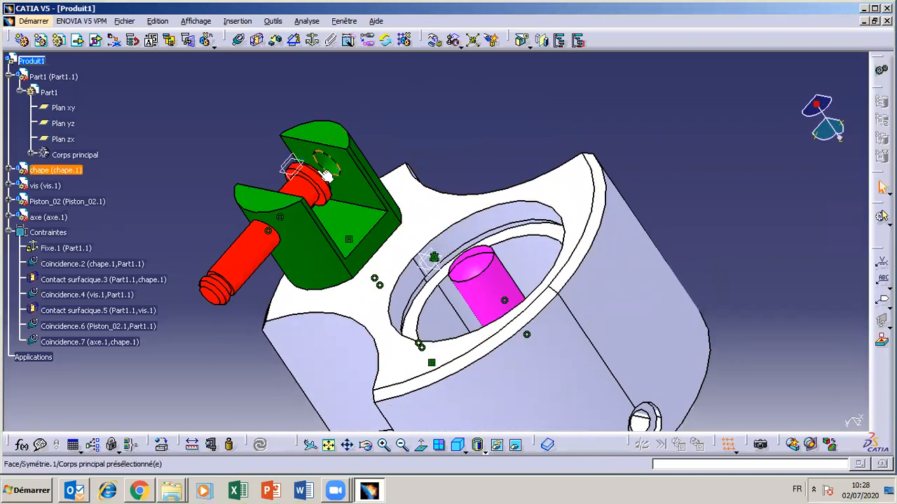
{"action": "left_click", "coordinate": [383, 445]}
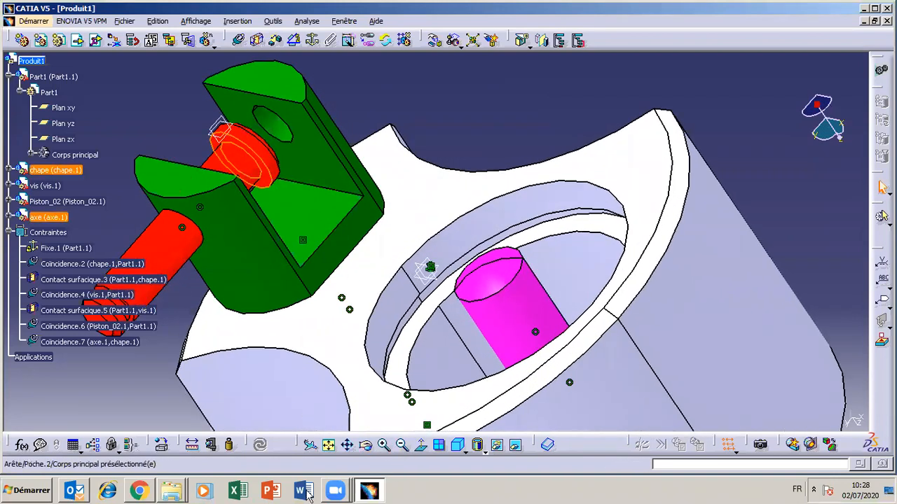
{"action": "left_click_drag", "start_coordinate": [369, 456], "coordinate": [313, 312]}
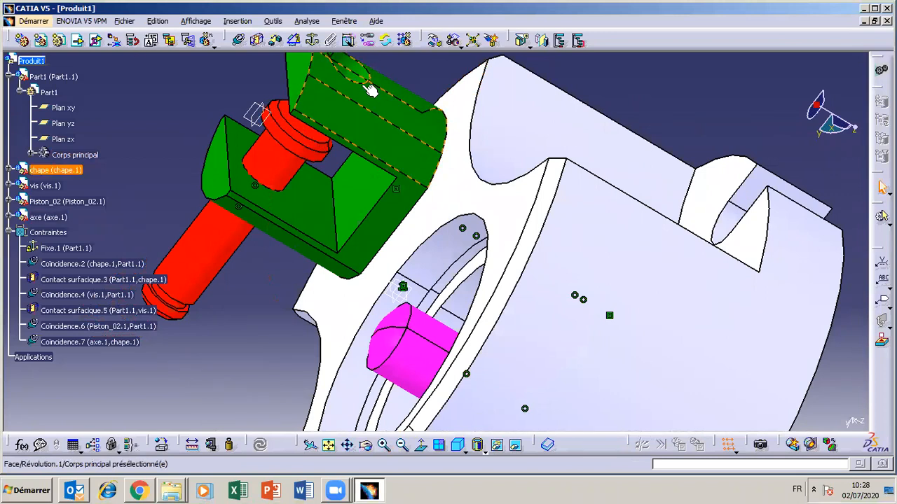
{"action": "left_click", "coordinate": [328, 446]}
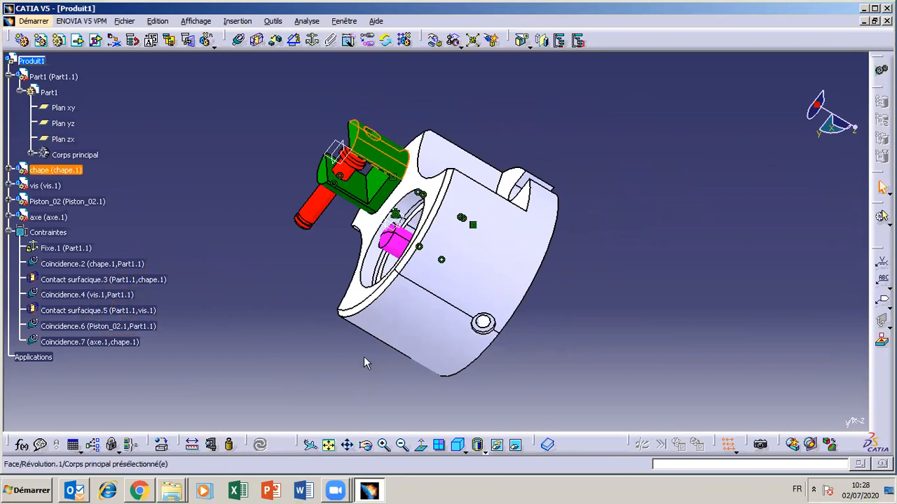
{"action": "left_click", "coordinate": [384, 446]}
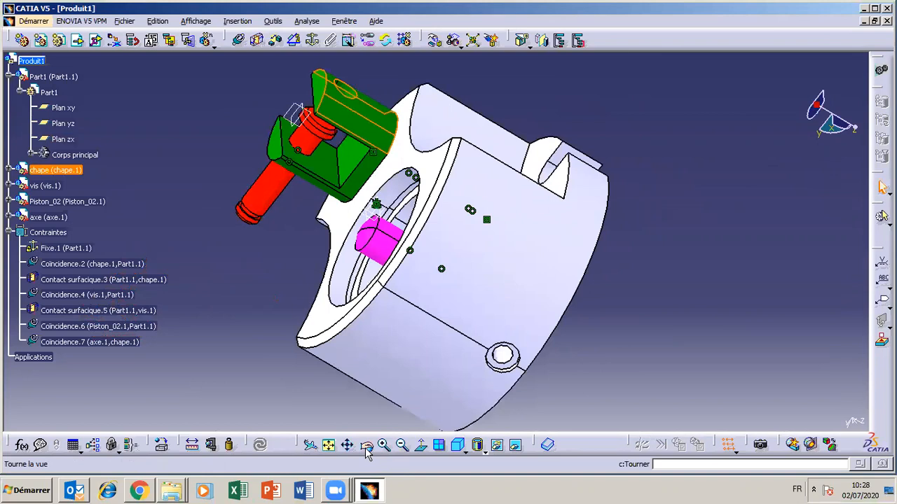
{"action": "left_click_drag", "start_coordinate": [291, 375], "coordinate": [402, 302]}
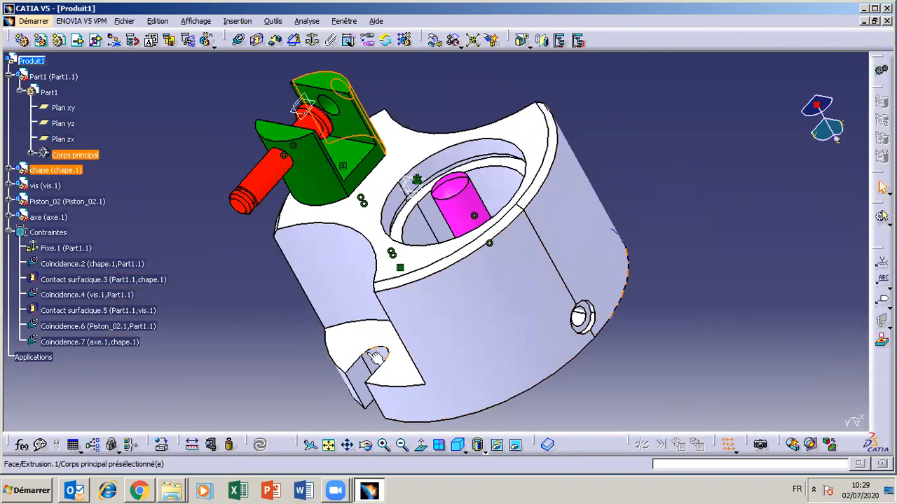
{"action": "left_click", "coordinate": [383, 447]}
{"action": "left_click", "coordinate": [347, 446]}
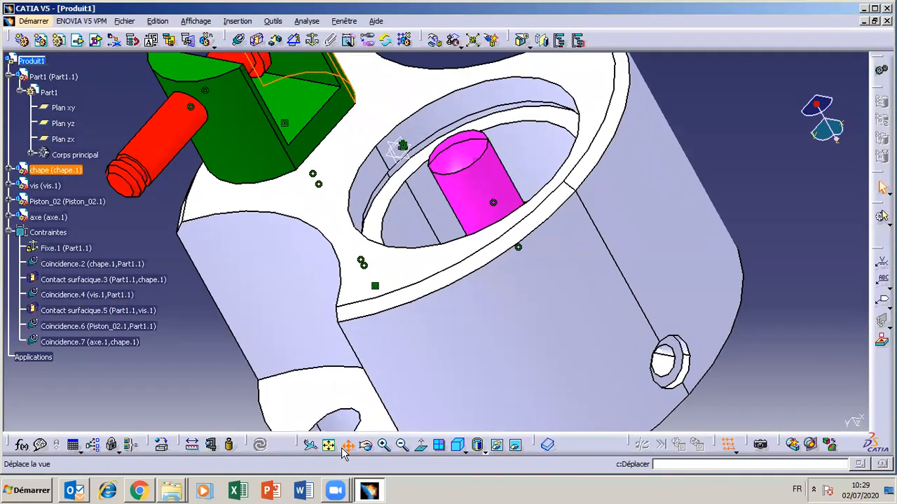
{"action": "left_click_drag", "start_coordinate": [374, 359], "coordinate": [455, 470]}
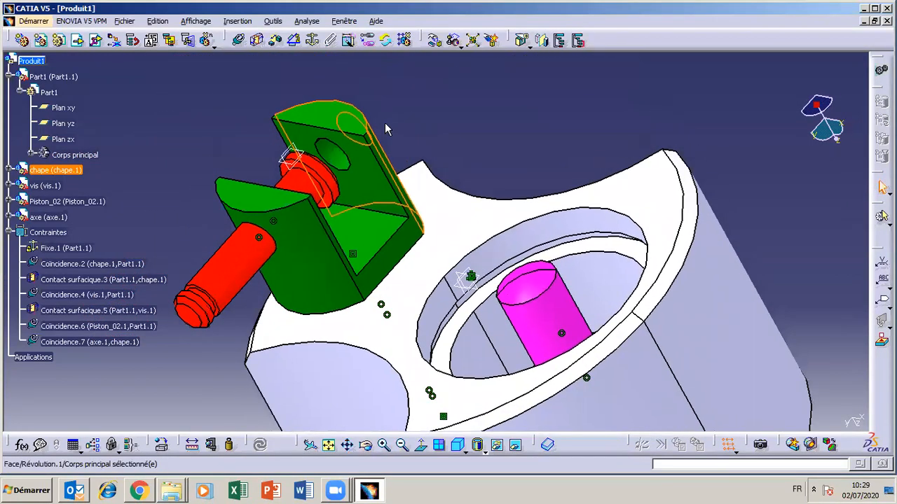
{"action": "left_click", "coordinate": [256, 40]}
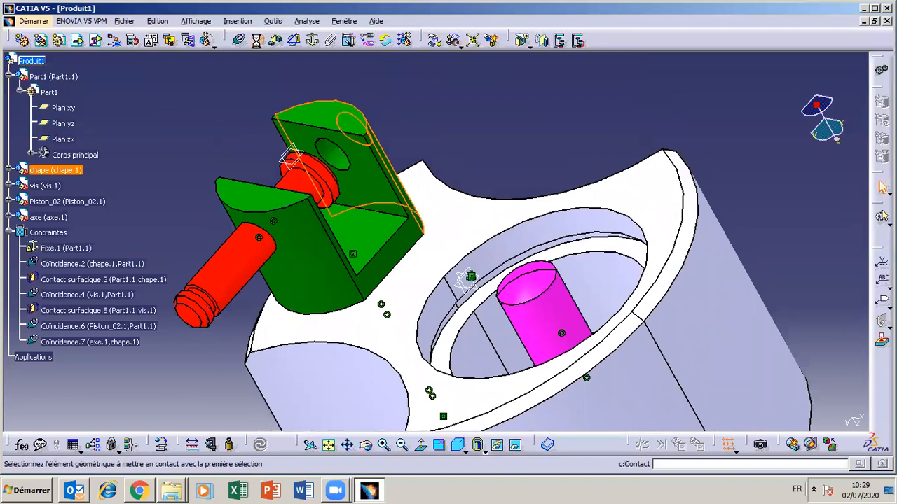
{"action": "left_click", "coordinate": [336, 205]}
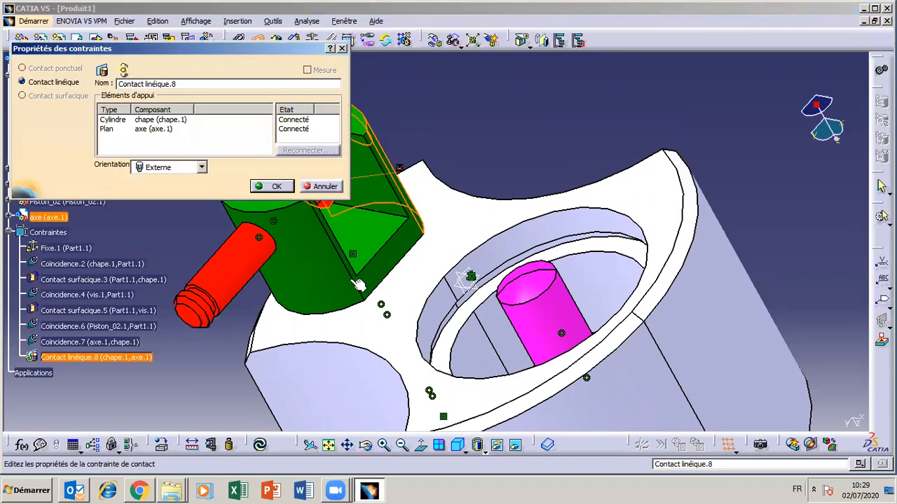
{"action": "left_click", "coordinate": [201, 167]}
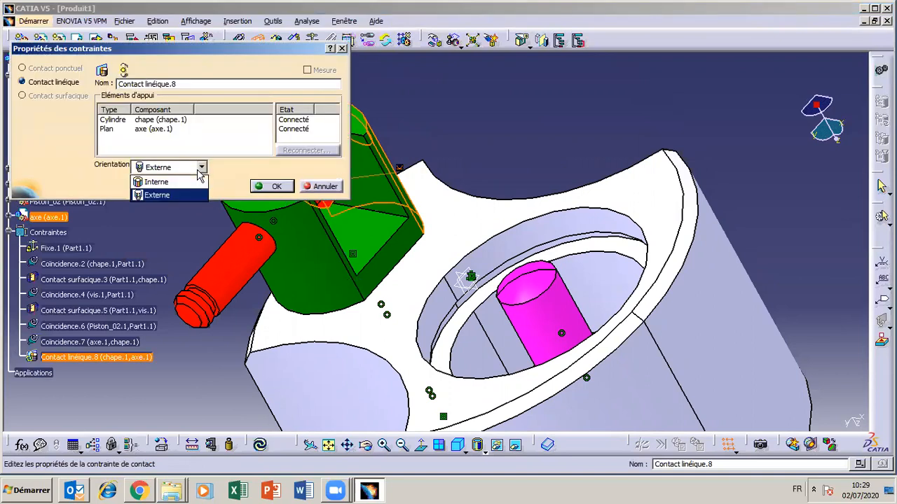
{"action": "left_click", "coordinate": [188, 189]}
{"action": "left_click", "coordinate": [276, 186]}
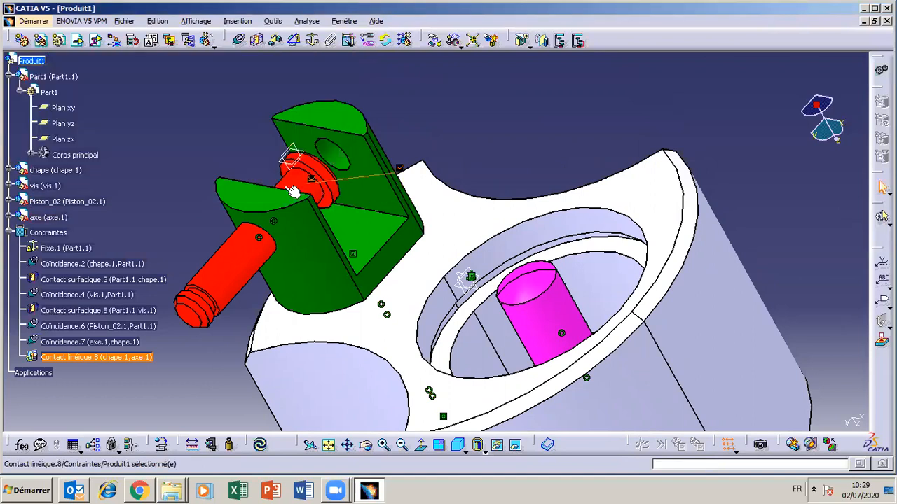
{"action": "left_click", "coordinate": [261, 447]}
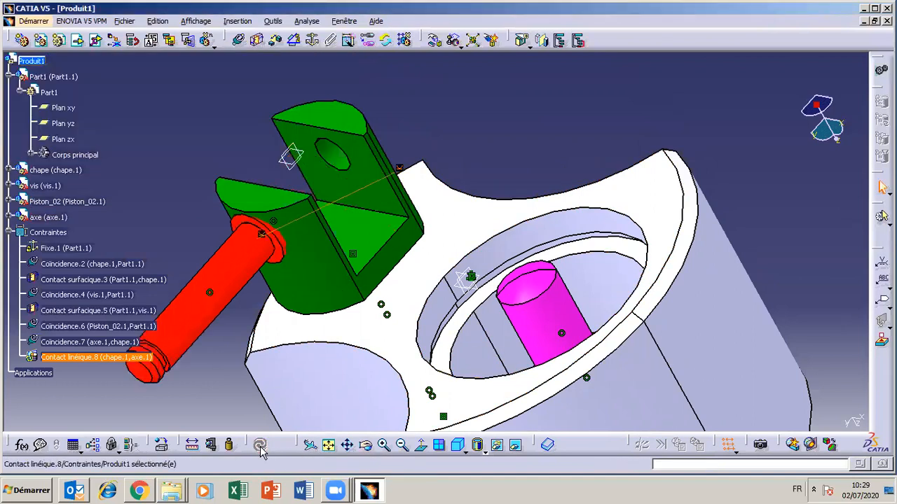
Change the orientation of the line contact between the chape and the axe to Externe, and update the assembly.
{"action": "left_click", "coordinate": [365, 446]}
{"action": "left_click_drag", "start_coordinate": [403, 317], "coordinate": [388, 327]}
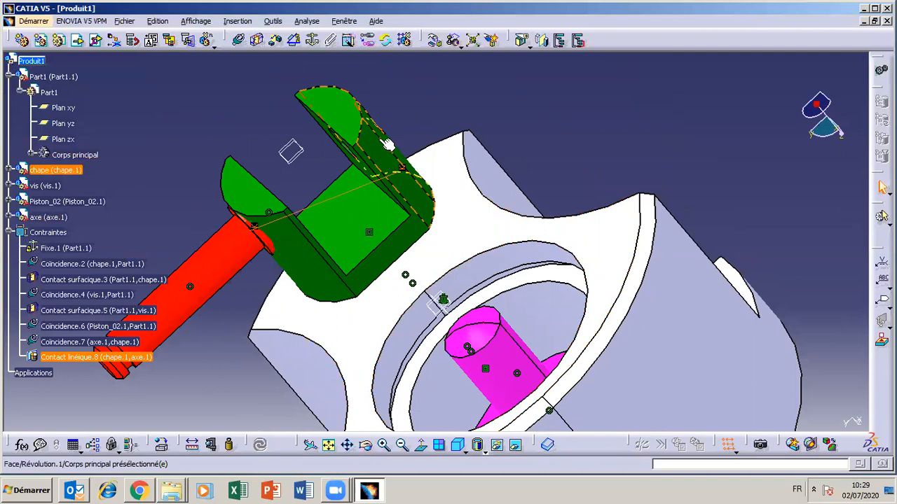
{"action": "double_click", "coordinate": [79, 359]}
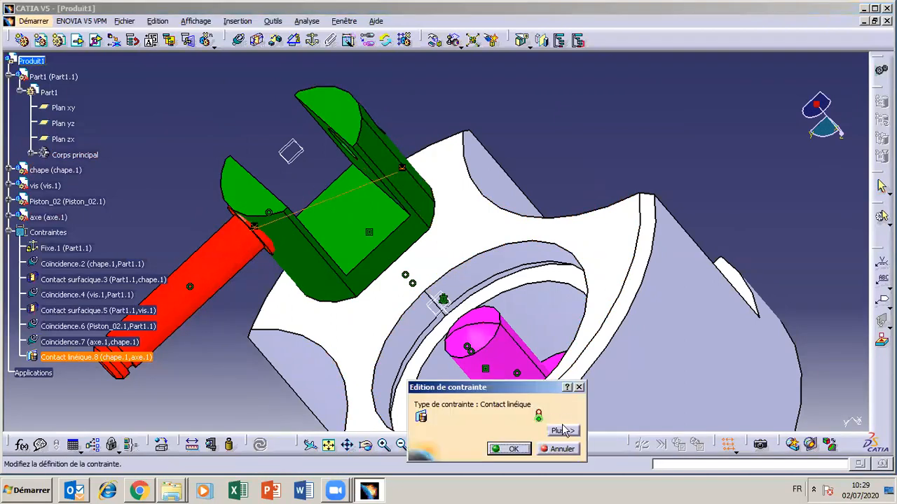
{"action": "left_click", "coordinate": [561, 432]}
{"action": "left_click", "coordinate": [522, 414]}
{"action": "left_click", "coordinate": [491, 436]}
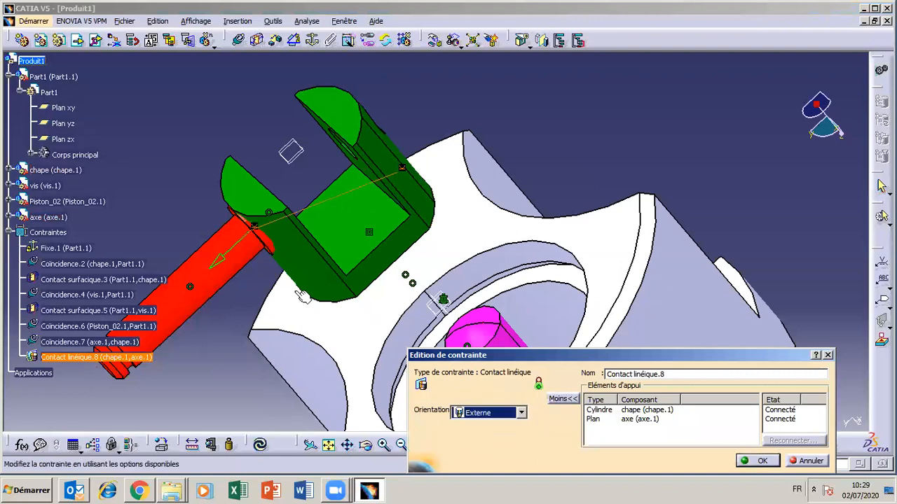
{"action": "left_click", "coordinate": [762, 461]}
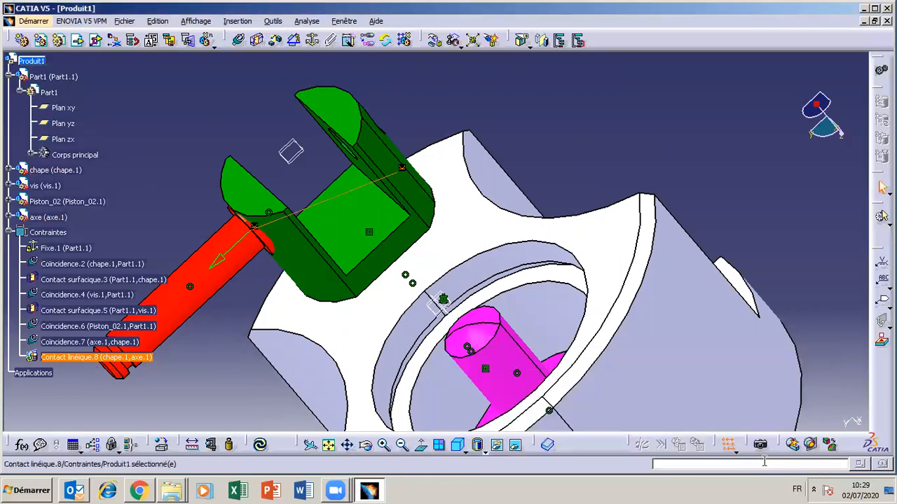
{"action": "left_click", "coordinate": [259, 446]}
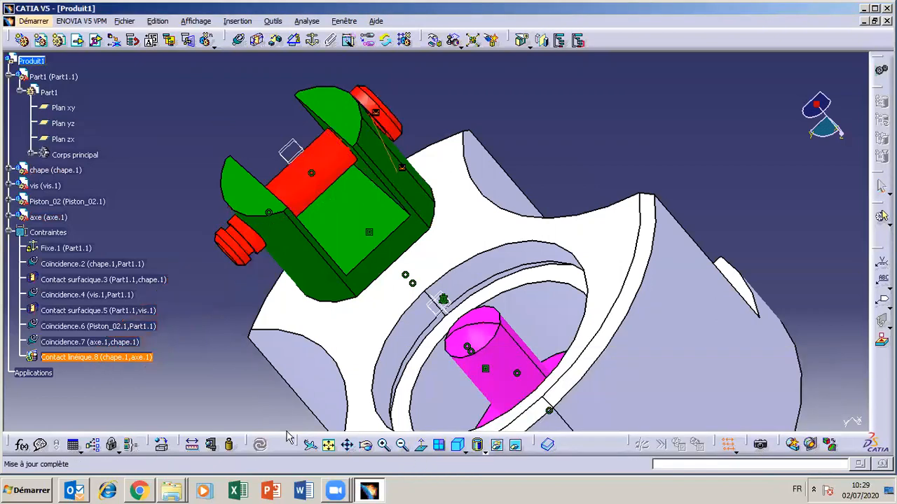
Insert the existing component levier 07 from the 2- bride pneu folder into Produit1.
{"action": "left_click", "coordinate": [365, 446]}
{"action": "left_click_drag", "start_coordinate": [447, 271], "coordinate": [417, 357]}
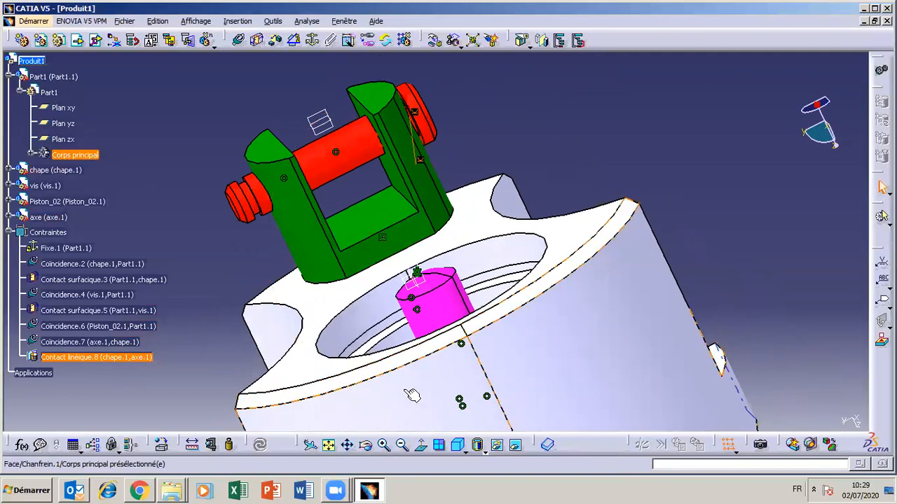
{"action": "left_click", "coordinate": [401, 446]}
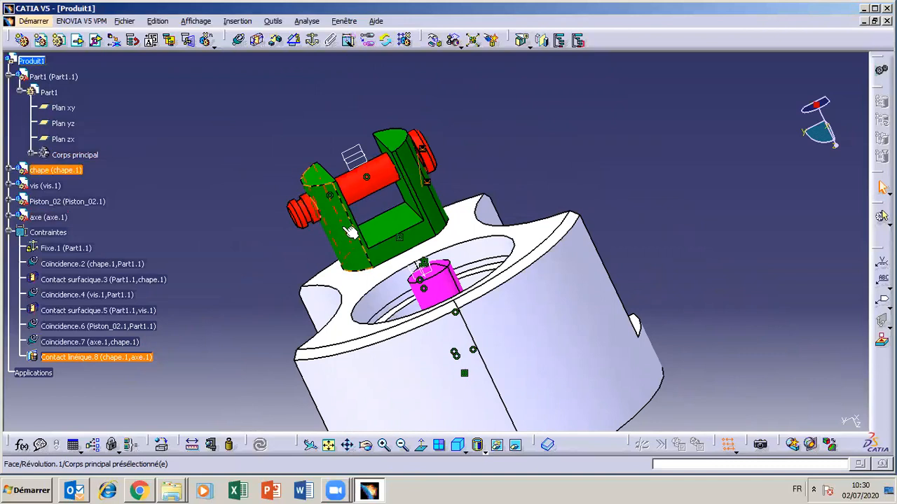
{"action": "left_click", "coordinate": [366, 445]}
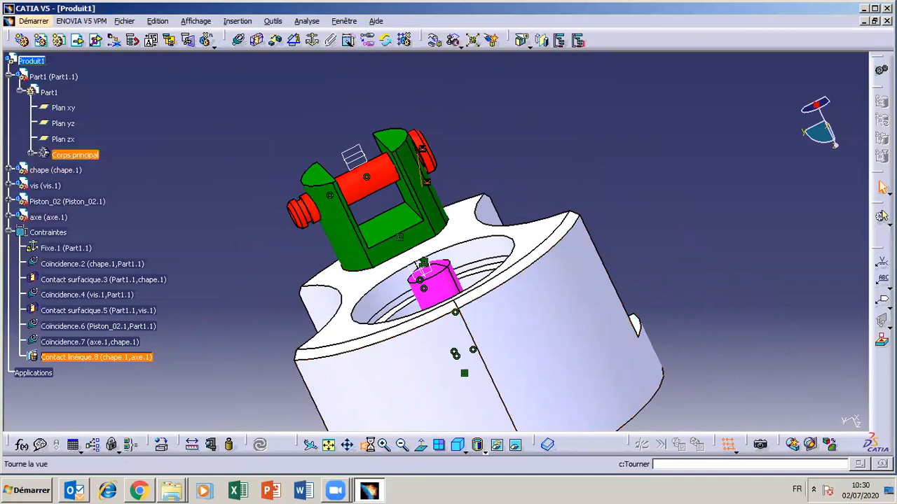
{"action": "left_click_drag", "start_coordinate": [464, 299], "coordinate": [537, 301]}
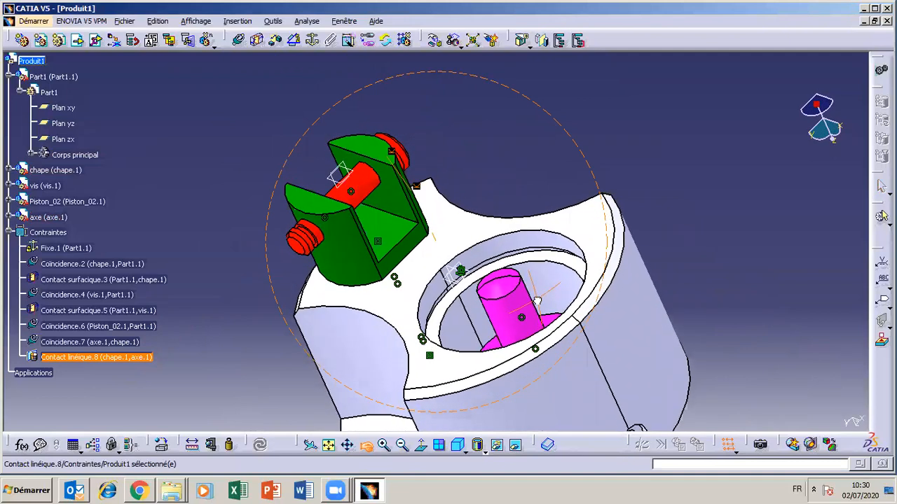
{"action": "left_click", "coordinate": [402, 446]}
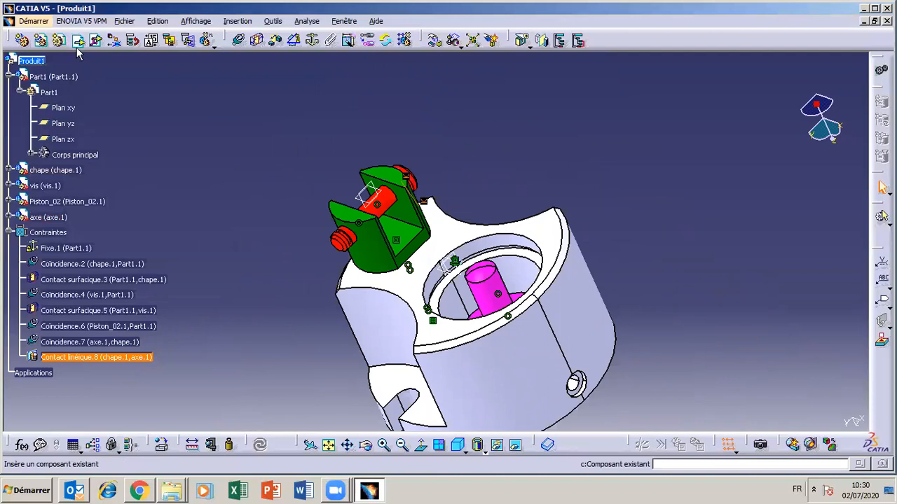
{"action": "left_click", "coordinate": [30, 61]}
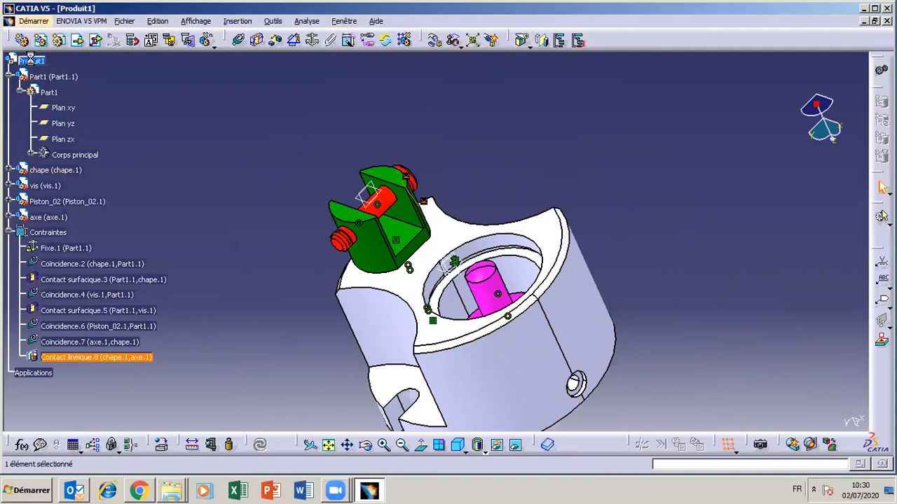
{"action": "left_click", "coordinate": [77, 41]}
{"action": "left_click", "coordinate": [358, 198]}
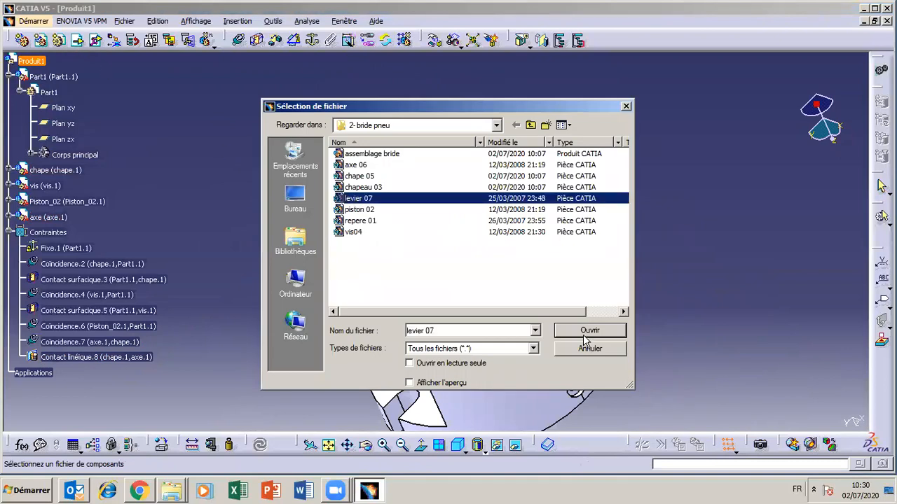
{"action": "left_click", "coordinate": [583, 333]}
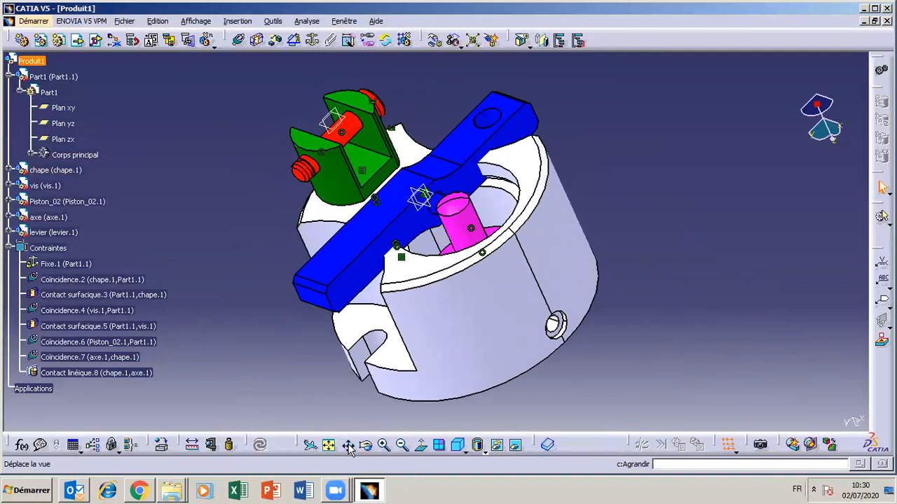
Examine from several sides how the inserted levier lies relative to the chape, the axe and the piston.
{"action": "left_click", "coordinate": [348, 447]}
{"action": "left_click", "coordinate": [365, 446]}
{"action": "left_click_drag", "start_coordinate": [400, 321], "coordinate": [463, 290]}
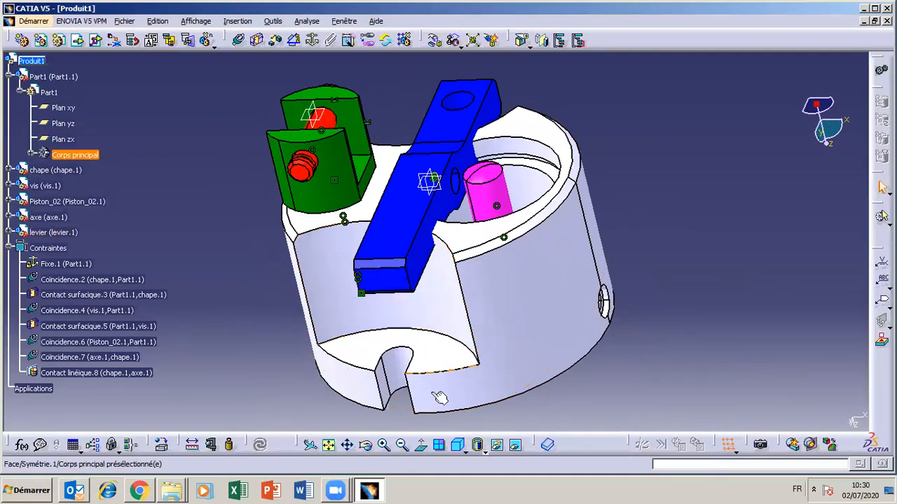
{"action": "left_click", "coordinate": [365, 445]}
{"action": "left_click_drag", "start_coordinate": [516, 337], "coordinate": [477, 354]}
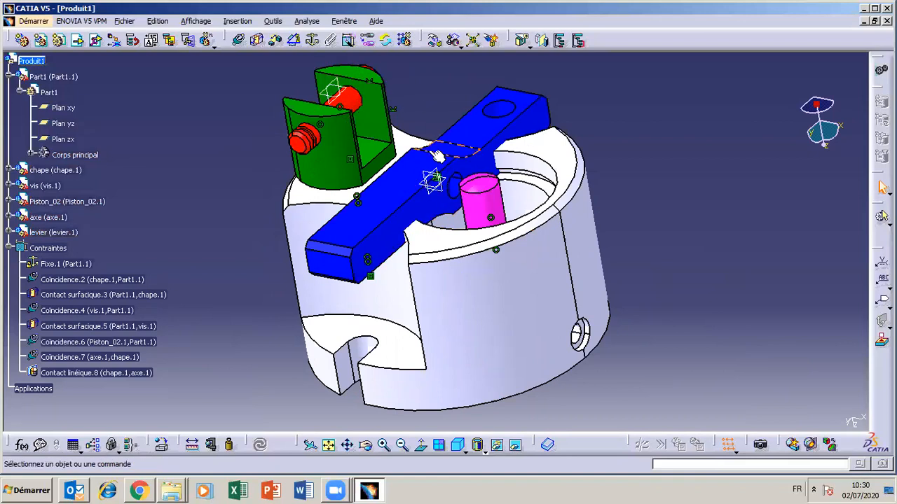
Add a coincidence constraint between the axis of the levier's transverse hole and the axis of the axe, and update the assembly.
{"action": "left_click", "coordinate": [239, 42]}
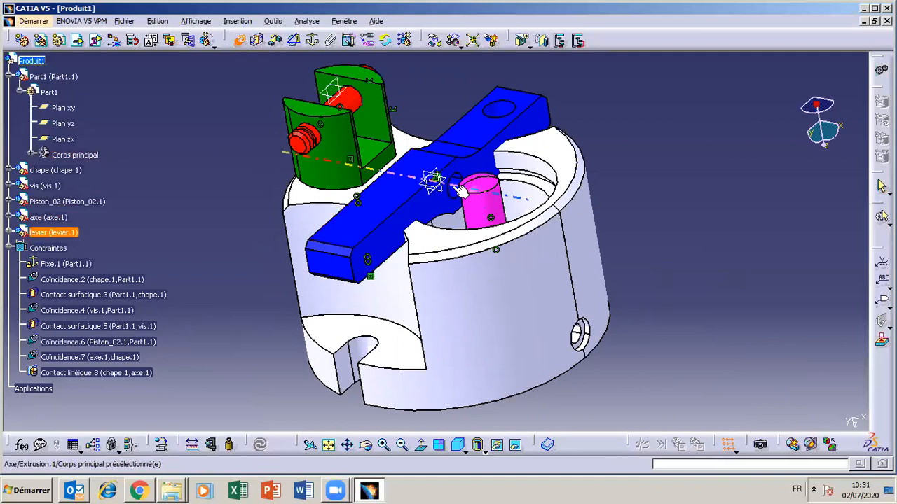
{"action": "left_click", "coordinate": [383, 446]}
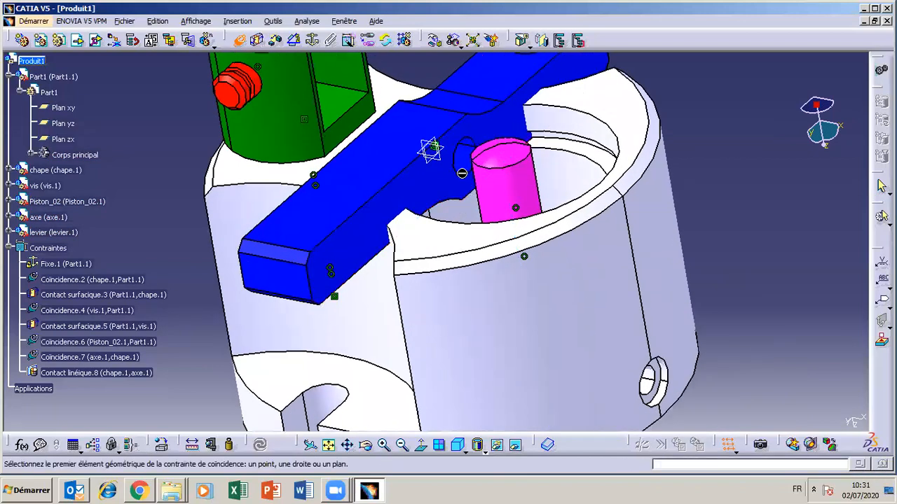
{"action": "left_click", "coordinate": [468, 163]}
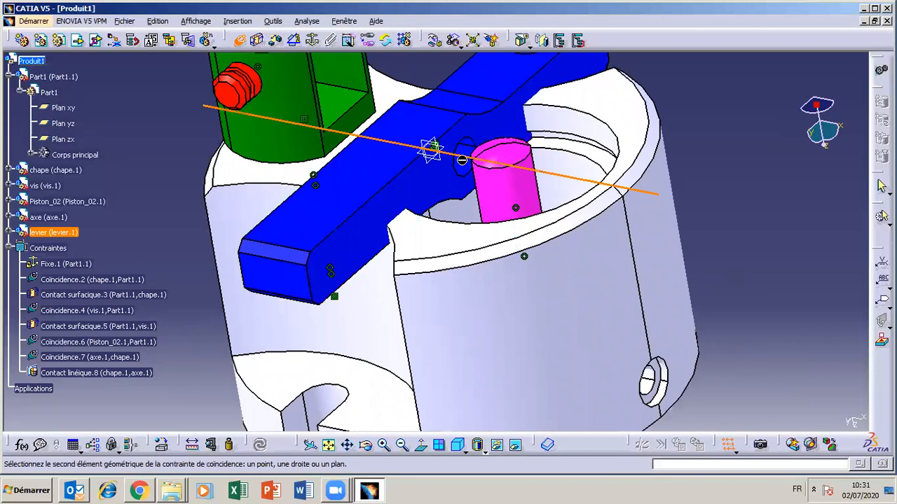
{"action": "left_click_drag", "start_coordinate": [372, 339], "coordinate": [386, 444]}
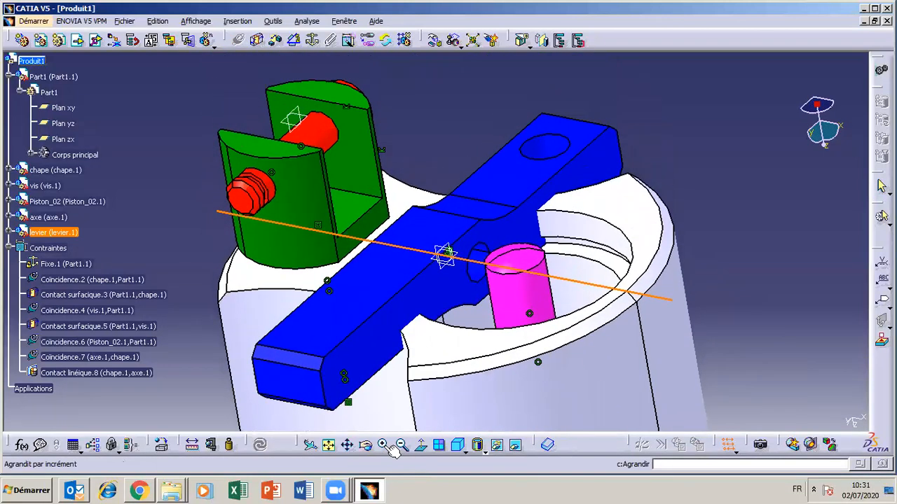
{"action": "left_click", "coordinate": [328, 138]}
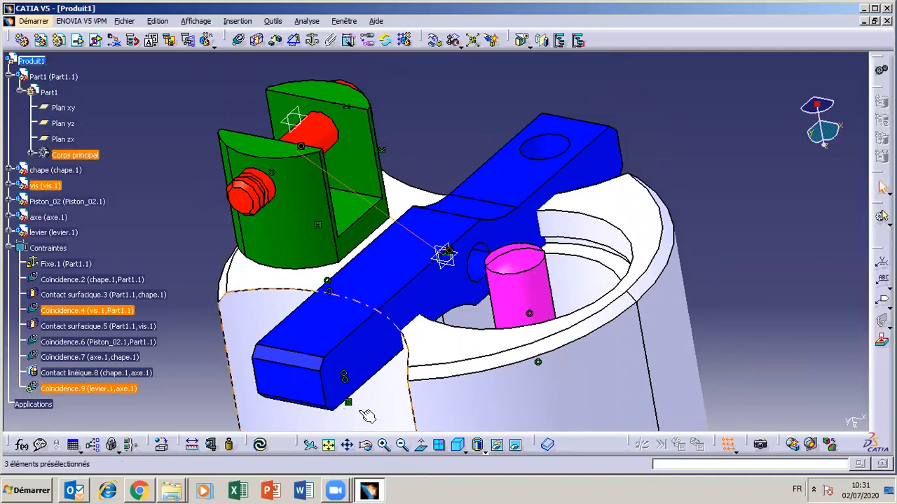
{"action": "left_click", "coordinate": [263, 445]}
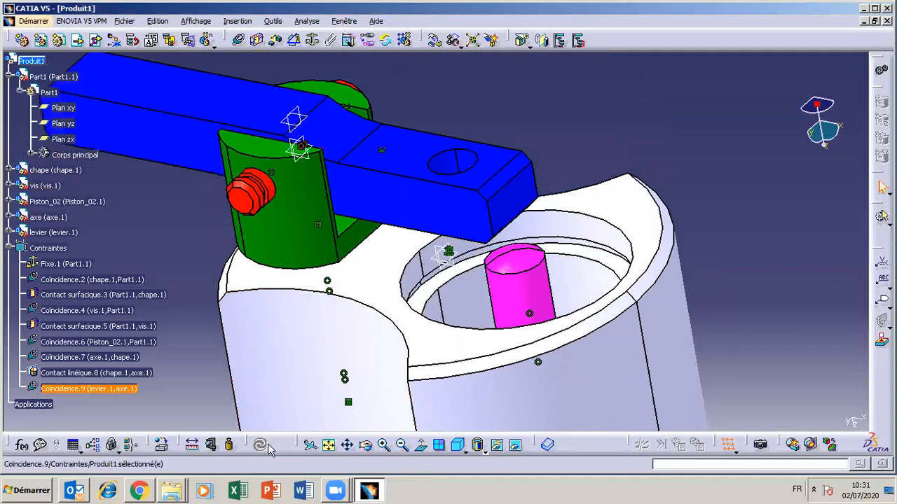
Hide the levier to expose the axe between the lugs of the chape.
{"action": "left_click", "coordinate": [367, 446]}
{"action": "left_click_drag", "start_coordinate": [352, 325], "coordinate": [346, 344]}
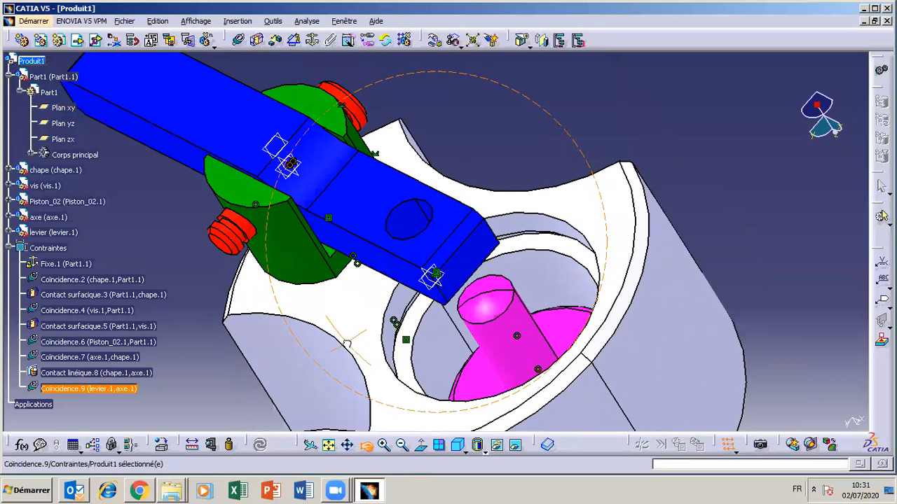
{"action": "mouse_move", "coordinate": [346, 344]}
{"action": "left_mouse_down"}
{"action": "mouse_move", "coordinate": [329, 361]}
{"action": "mouse_move", "coordinate": [361, 337]}
{"action": "left_mouse_up"}
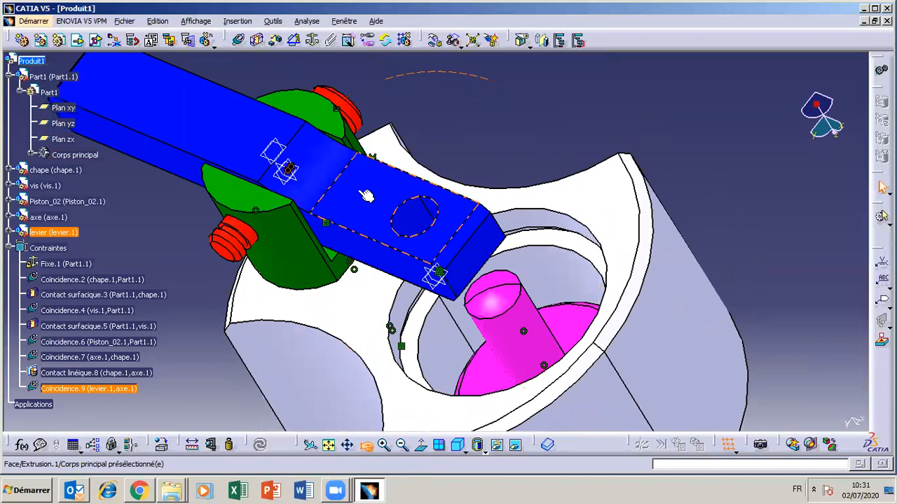
{"action": "right_click", "coordinate": [359, 192]}
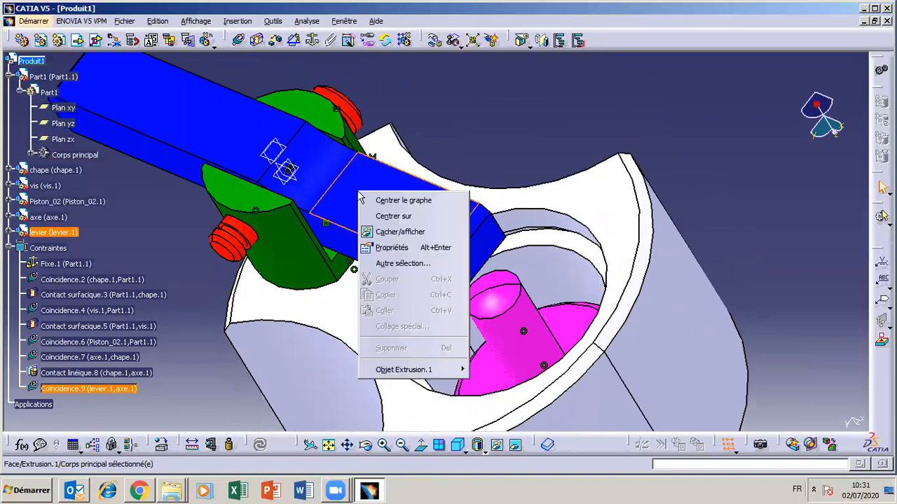
{"action": "left_click", "coordinate": [400, 232]}
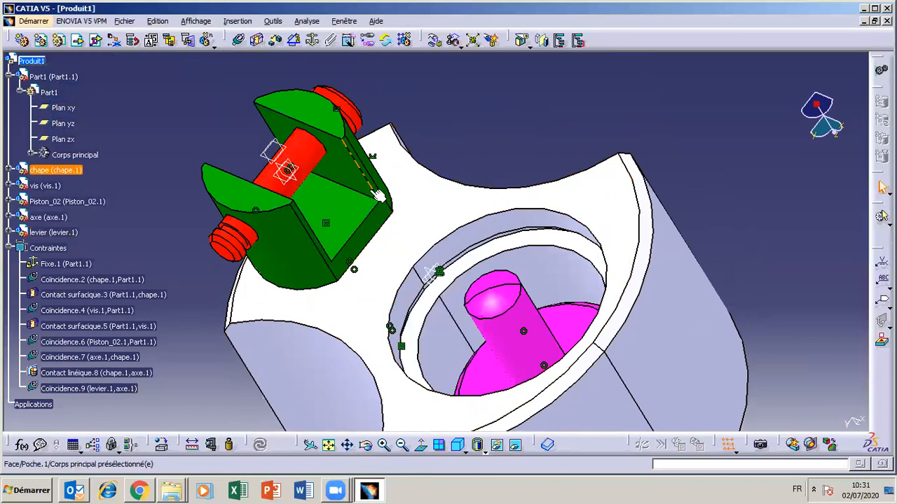
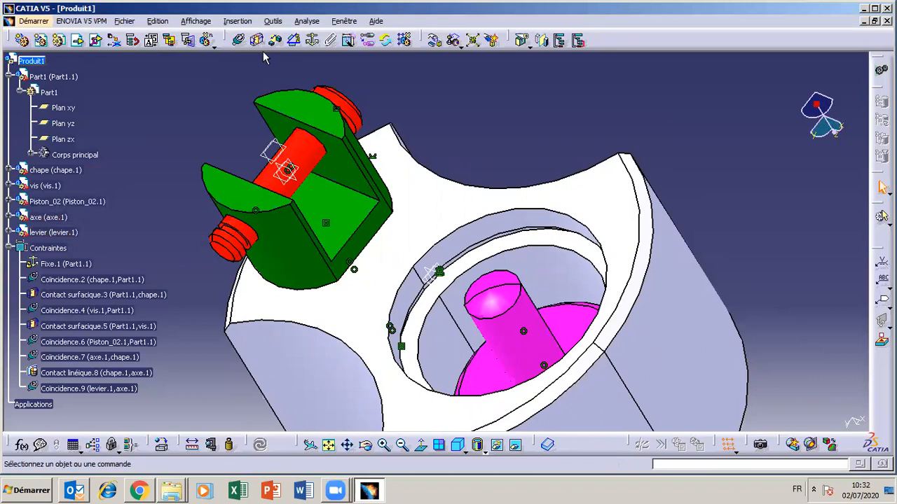
Add an offset constraint between the axe's threaded end face and the levier's side face, with Identique orientation and a -12,95 mm offset.
{"action": "left_click", "coordinate": [274, 40]}
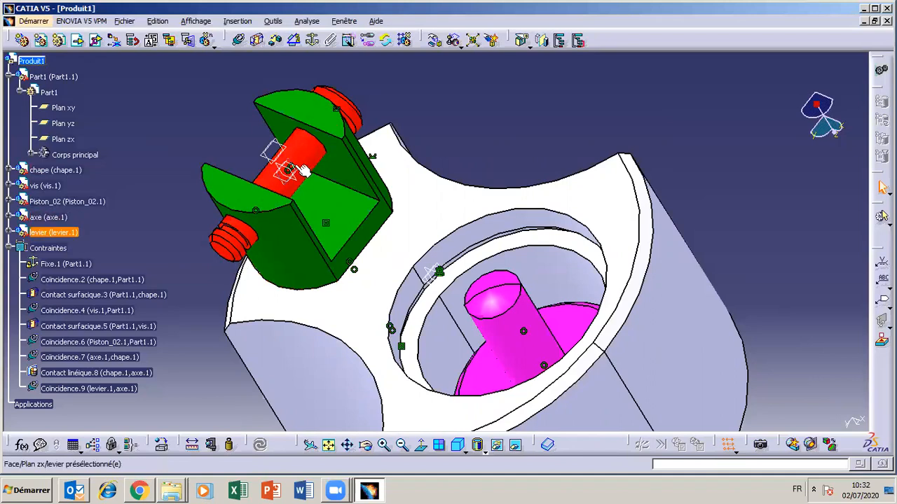
{"action": "left_click", "coordinate": [276, 42]}
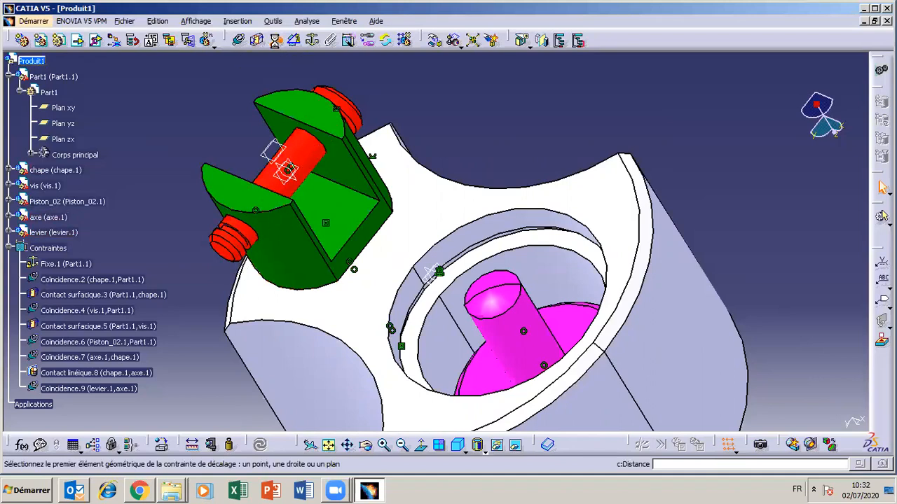
{"action": "left_click", "coordinate": [224, 255]}
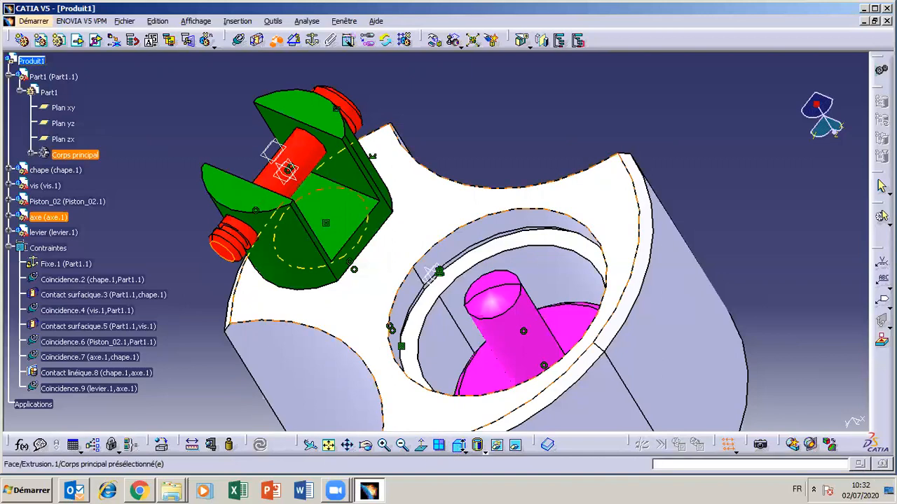
{"action": "left_click", "coordinate": [515, 446]}
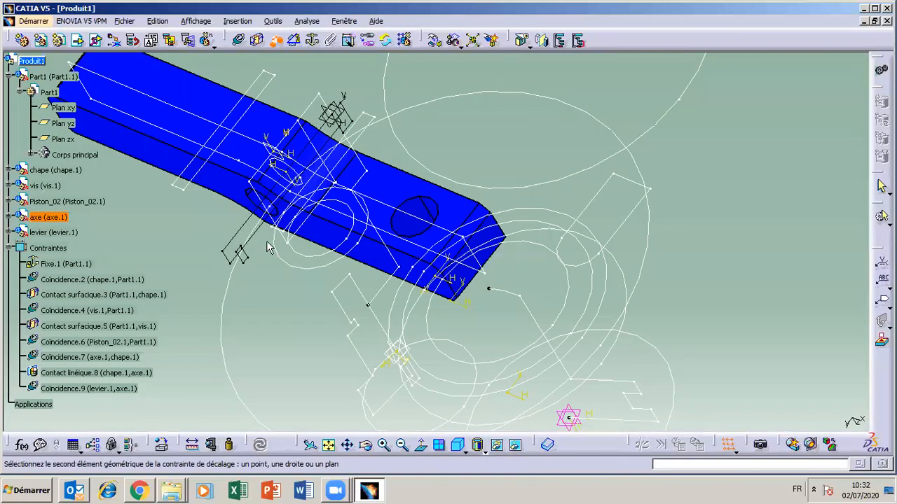
{"action": "left_click", "coordinate": [228, 184]}
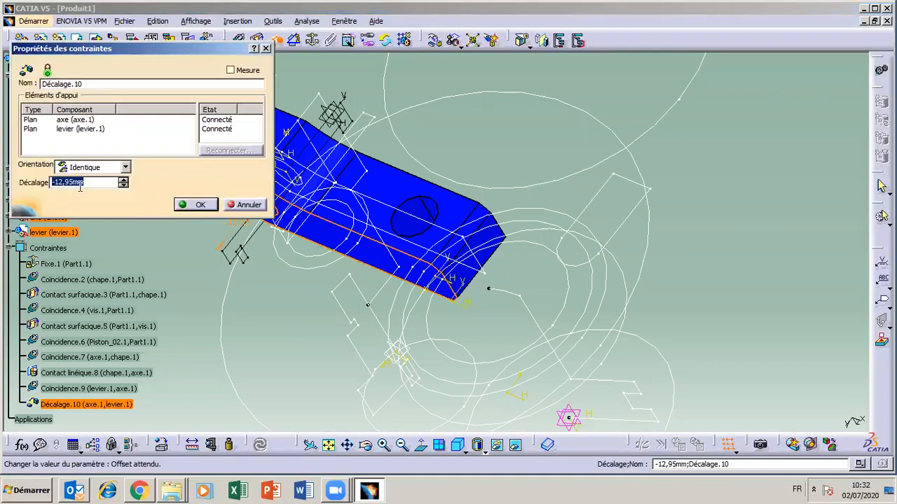
{"action": "left_click", "coordinate": [198, 205]}
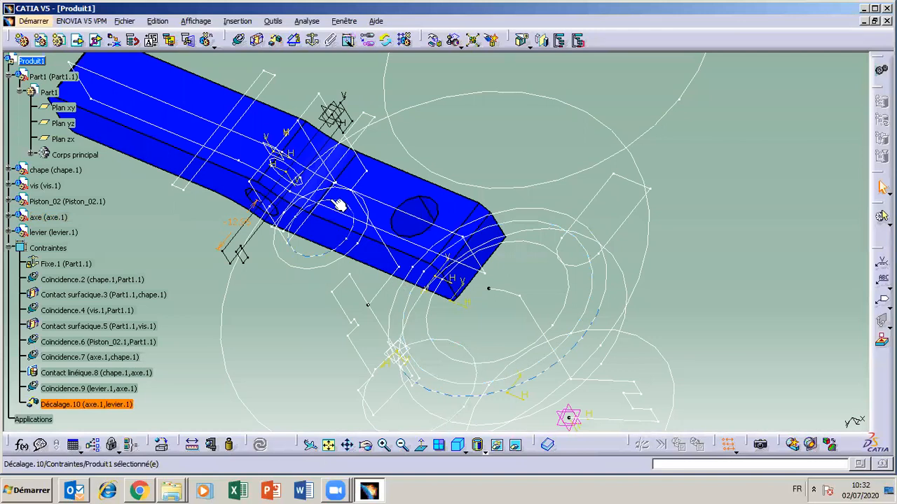
Move the levier back from the hidden space and return to the visible space.
{"action": "right_click", "coordinate": [186, 92]}
{"action": "left_click", "coordinate": [222, 129]}
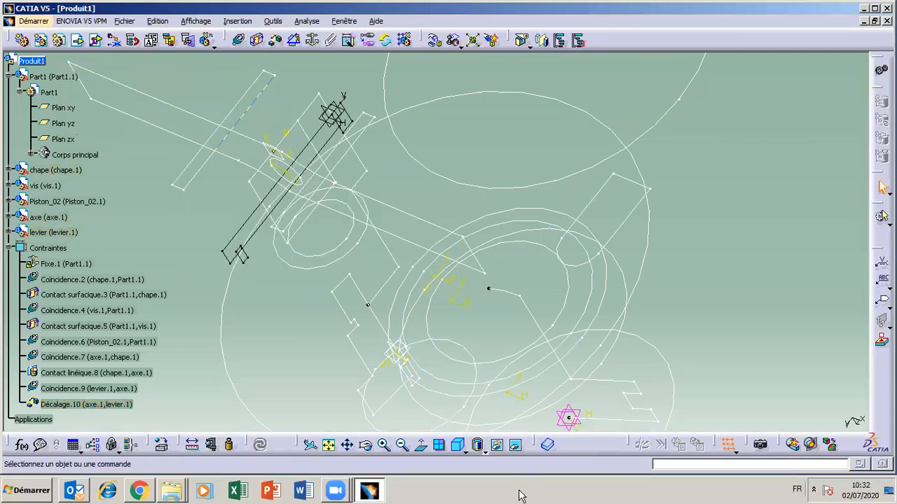
{"action": "left_click", "coordinate": [514, 446]}
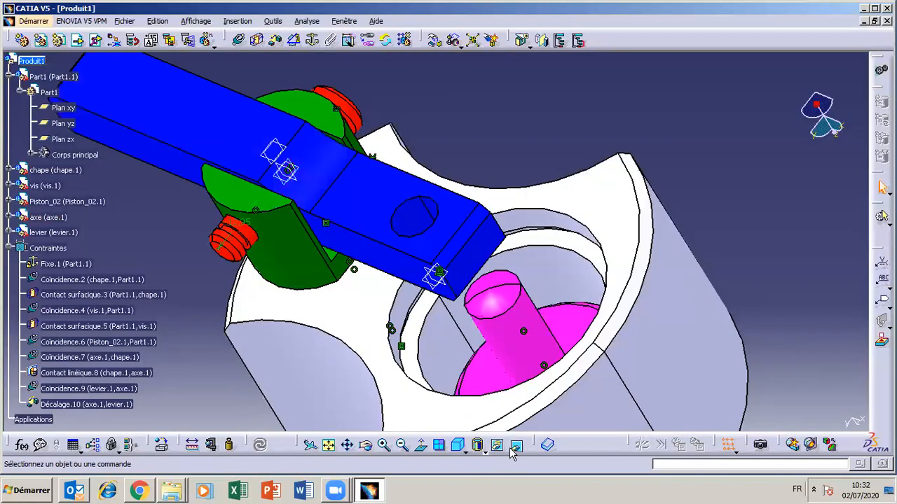
Review the offset constraint between the axe and the levier, examining its direction and the levier's fit between the chape's lugs.
{"action": "left_click", "coordinate": [365, 445]}
{"action": "left_click_drag", "start_coordinate": [357, 296], "coordinate": [320, 201]}
{"action": "left_click_drag", "start_coordinate": [360, 230], "coordinate": [380, 420]}
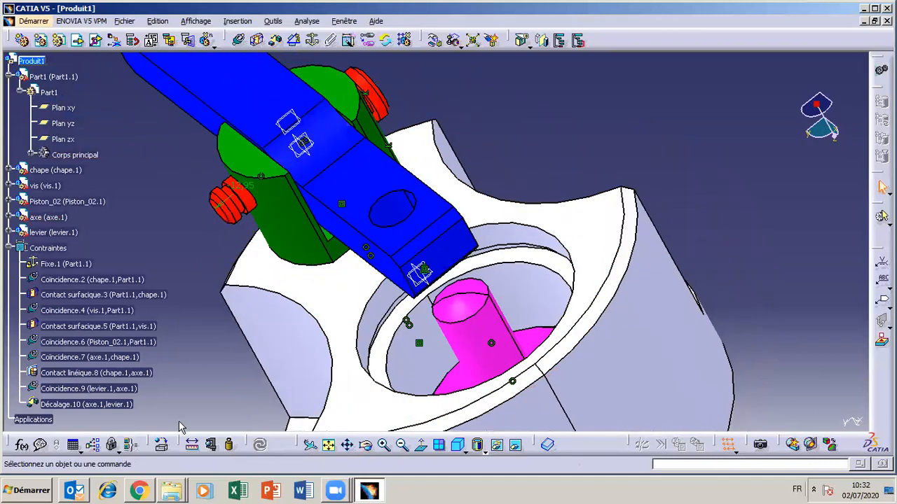
{"action": "double_click", "coordinate": [83, 405]}
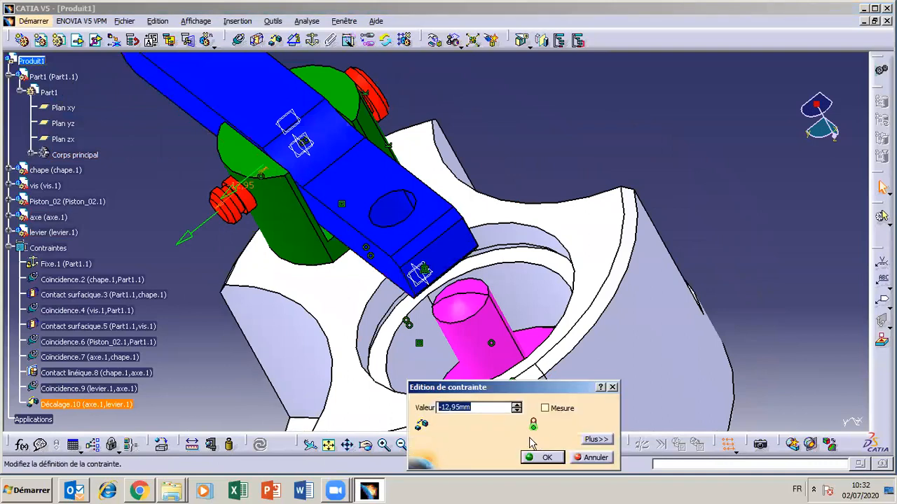
{"action": "left_click_drag", "start_coordinate": [368, 449], "coordinate": [375, 324]}
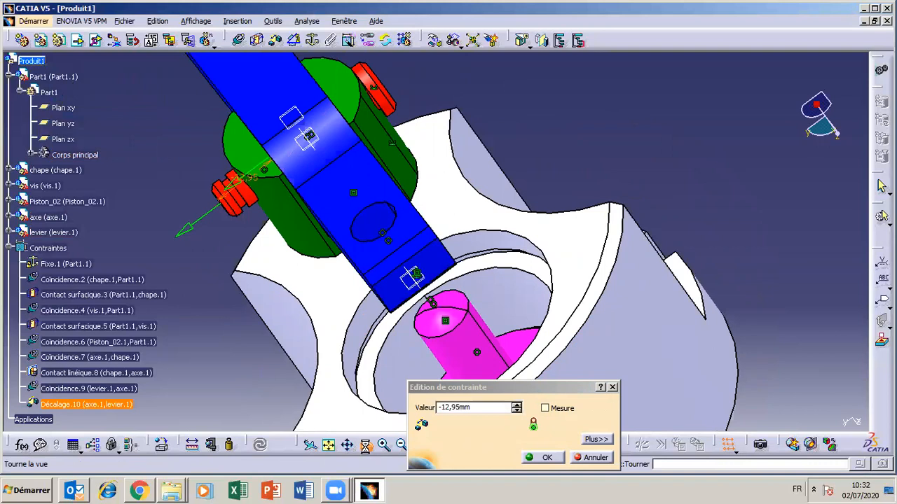
{"action": "left_click", "coordinate": [365, 446]}
{"action": "left_click_drag", "start_coordinate": [301, 175], "coordinate": [381, 150]}
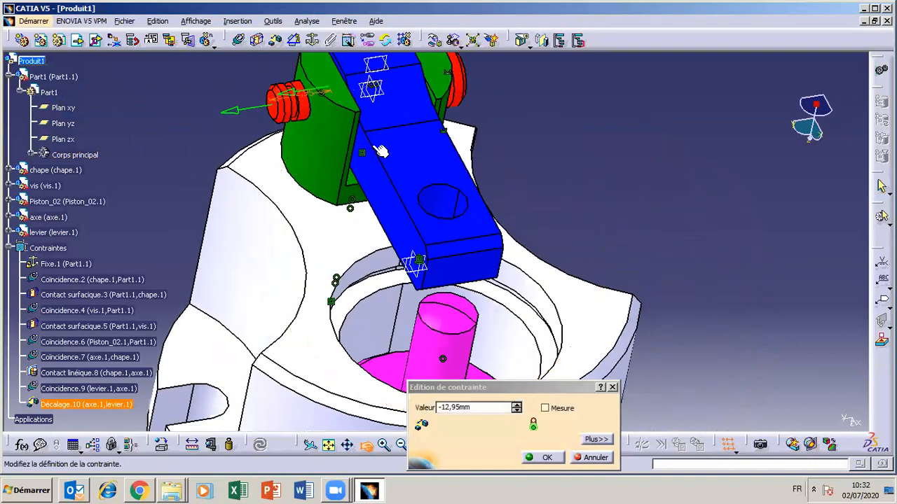
{"action": "left_click", "coordinate": [544, 458]}
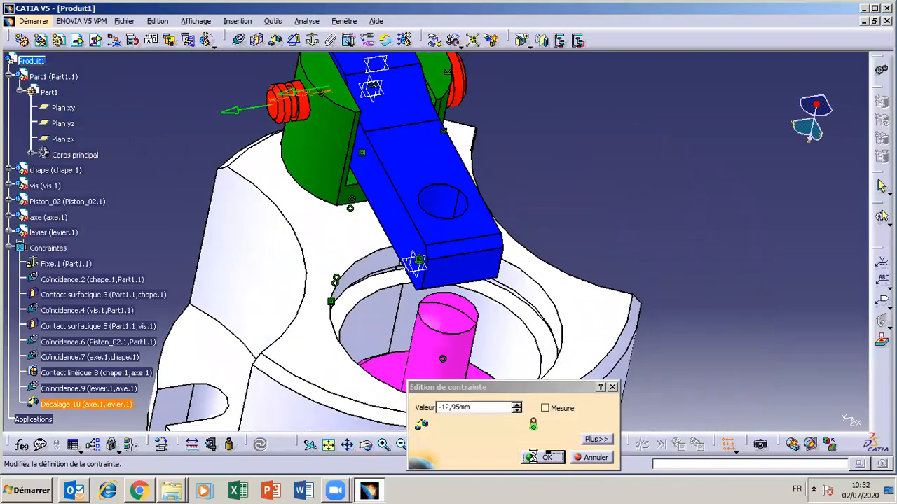
Manipulate the levier along the Z axis with constraints respected.
{"action": "left_click", "coordinate": [365, 447]}
{"action": "mouse_move", "coordinate": [358, 219]}
{"action": "left_mouse_down"}
{"action": "mouse_move", "coordinate": [331, 262]}
{"action": "mouse_move", "coordinate": [372, 219]}
{"action": "left_mouse_up"}
{"action": "left_click", "coordinate": [364, 446]}
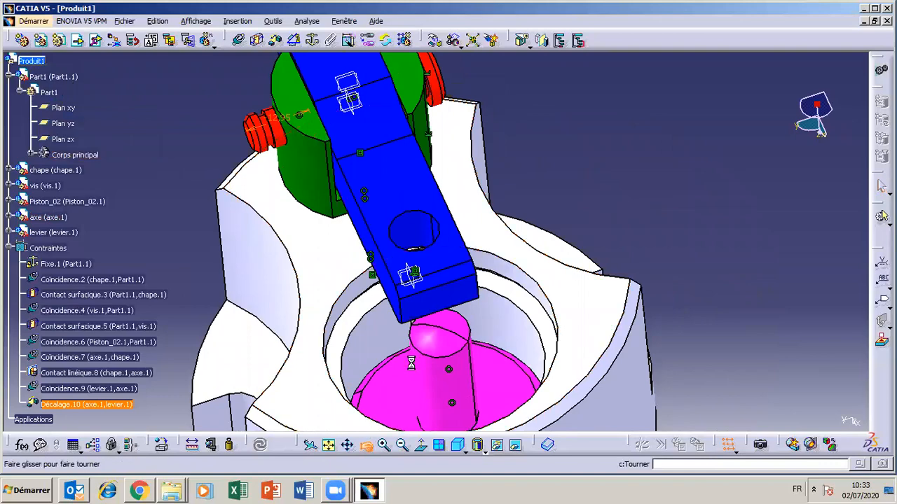
{"action": "left_click_drag", "start_coordinate": [430, 354], "coordinate": [591, 350]}
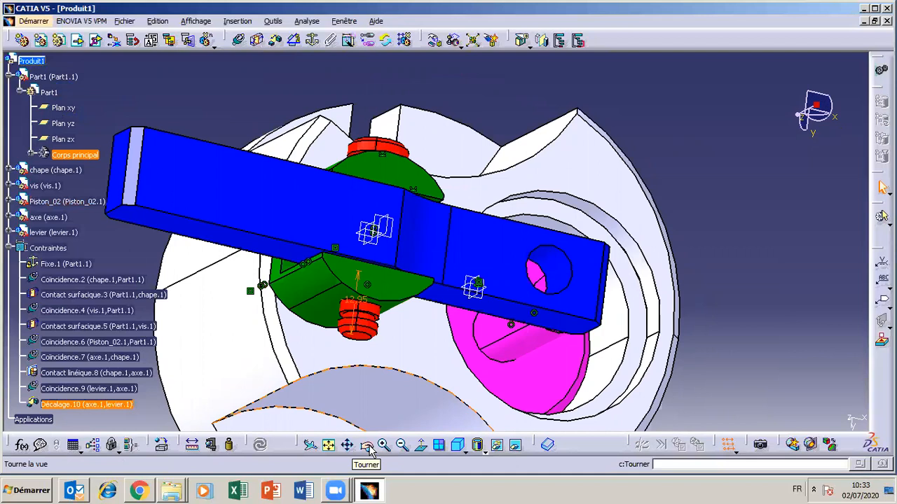
{"action": "left_click", "coordinate": [436, 42]}
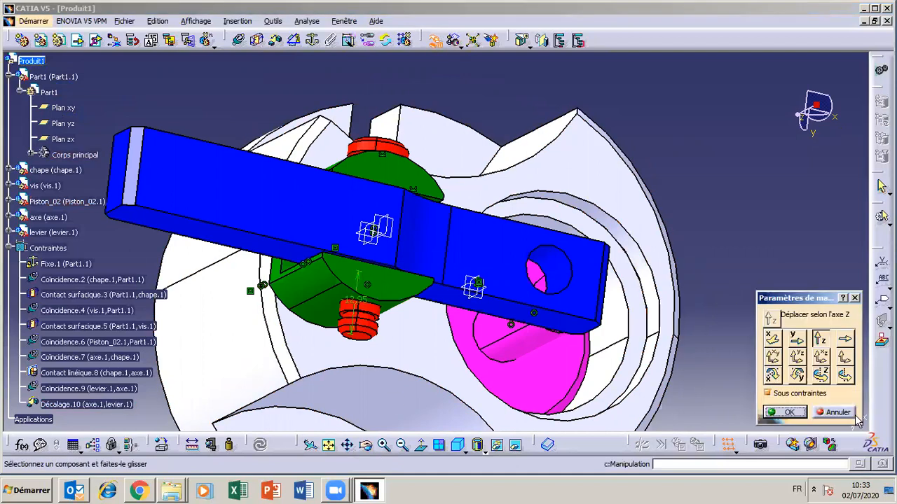
{"action": "left_click", "coordinate": [820, 343]}
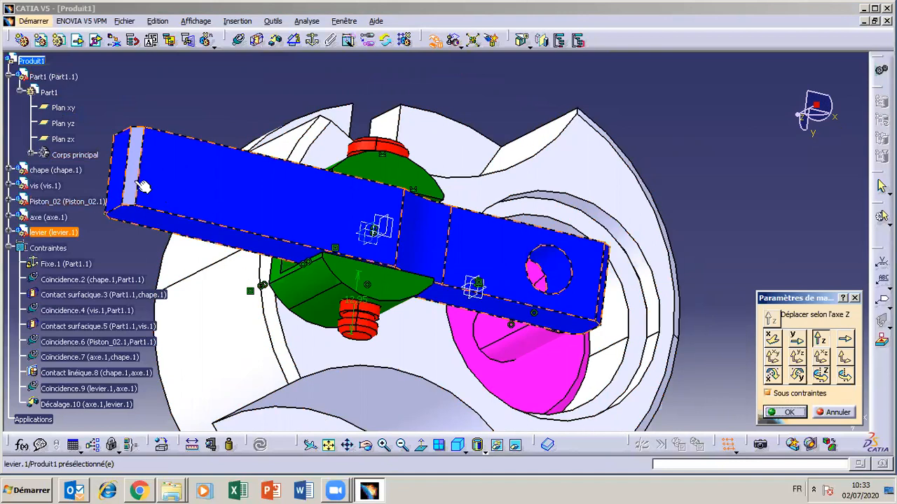
{"action": "left_click_drag", "start_coordinate": [142, 186], "coordinate": [138, 206]}
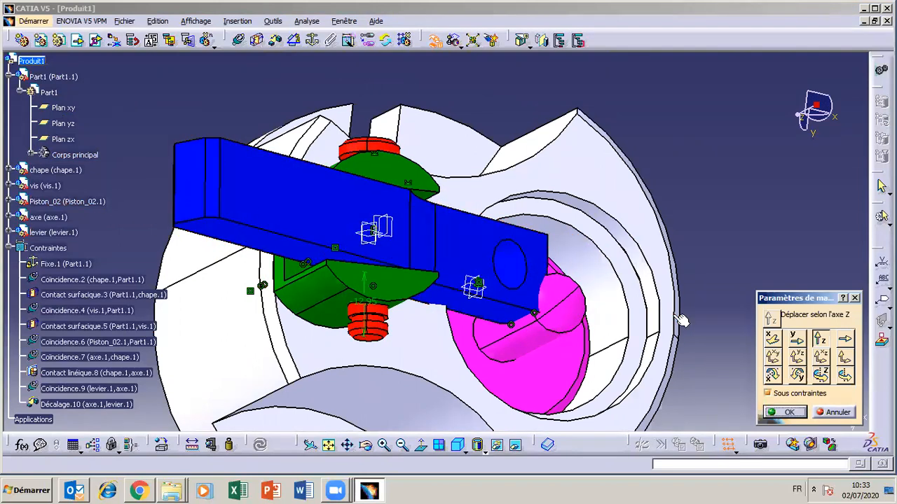
Swing the levier around the Z axis until its drilled end points away from the piston, and finish the manipulation.
{"action": "left_click", "coordinate": [822, 376]}
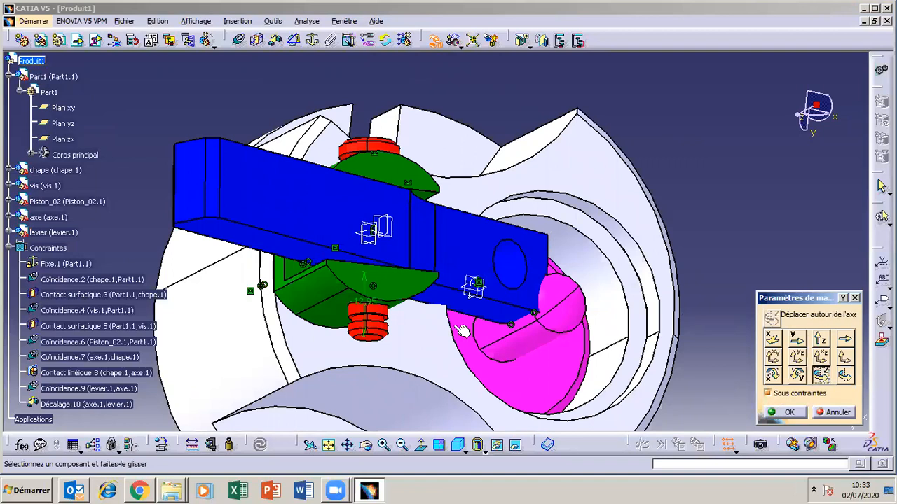
{"action": "left_click_drag", "start_coordinate": [229, 228], "coordinate": [644, 255]}
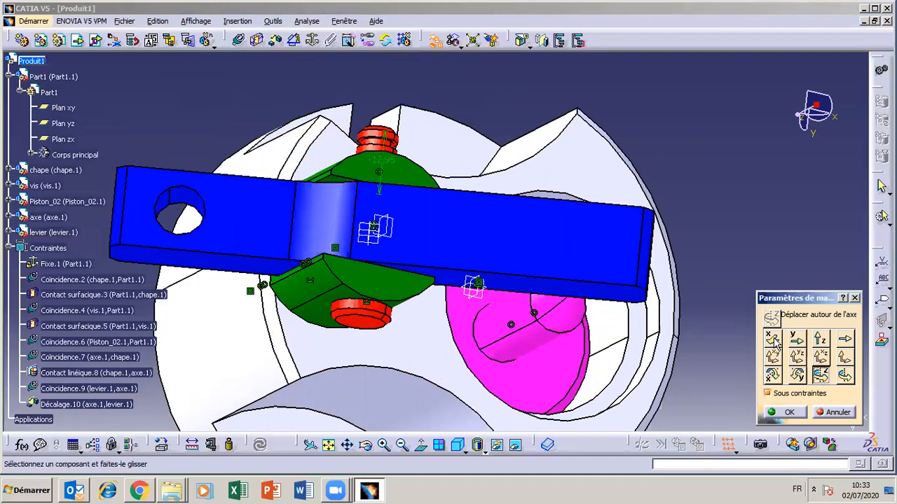
{"action": "left_click", "coordinate": [789, 413]}
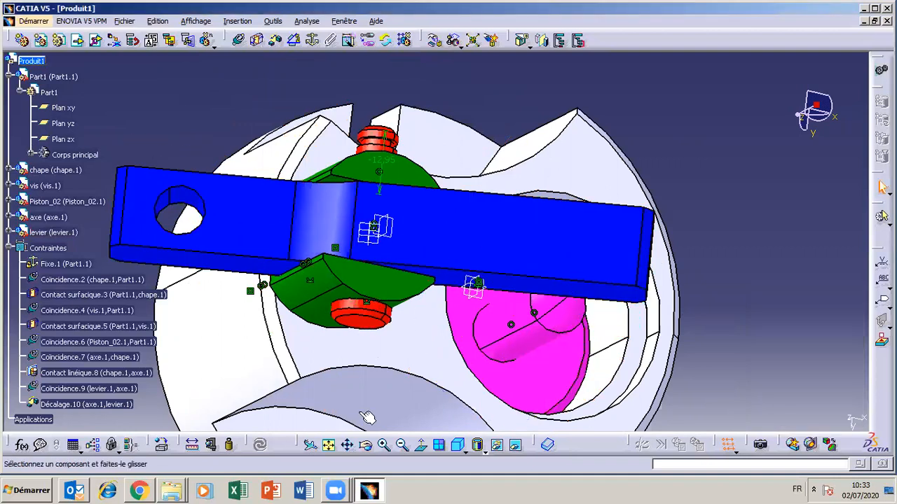
Examine from several sides how the swung levier lies relative to the chape and the domed end of the piston.
{"action": "left_click", "coordinate": [366, 446]}
{"action": "left_click_drag", "start_coordinate": [559, 347], "coordinate": [501, 222]}
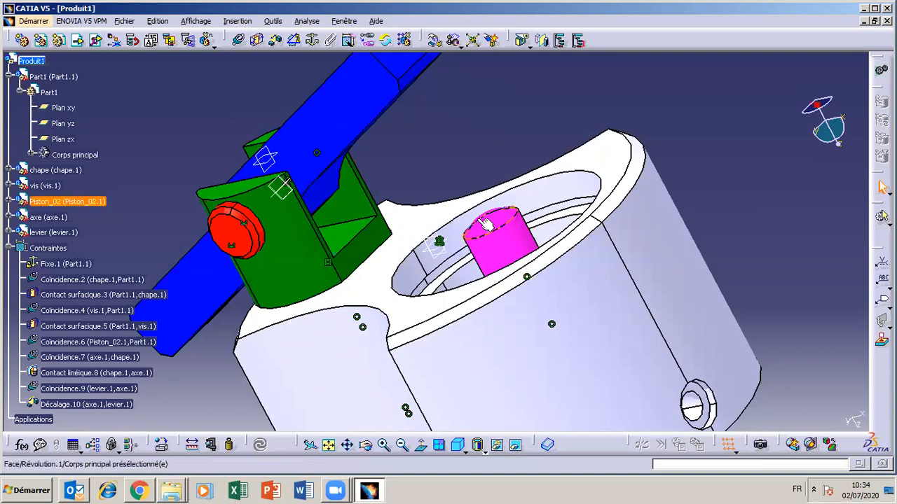
{"action": "left_click", "coordinate": [365, 445]}
{"action": "mouse_move", "coordinate": [527, 240]}
{"action": "left_mouse_down"}
{"action": "mouse_move", "coordinate": [465, 206]}
{"action": "mouse_move", "coordinate": [536, 249]}
{"action": "left_mouse_up"}
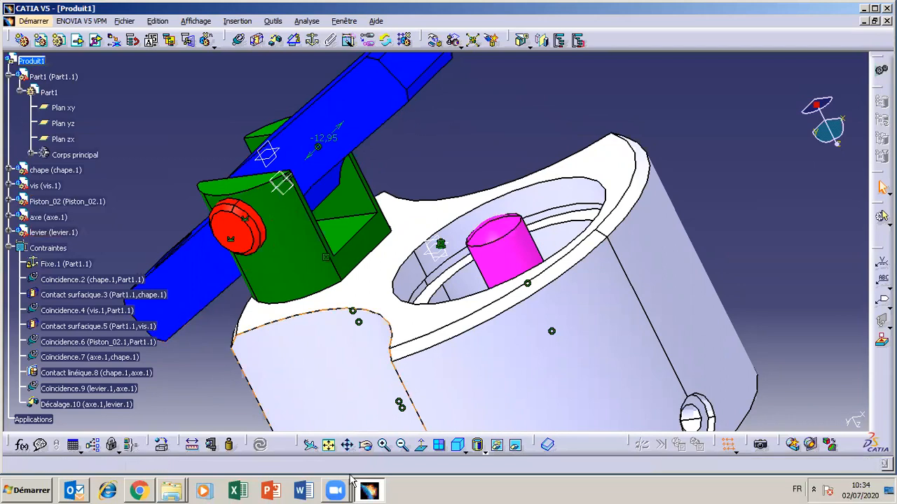
{"action": "left_click", "coordinate": [366, 447]}
{"action": "left_click_drag", "start_coordinate": [501, 236], "coordinate": [469, 212]}
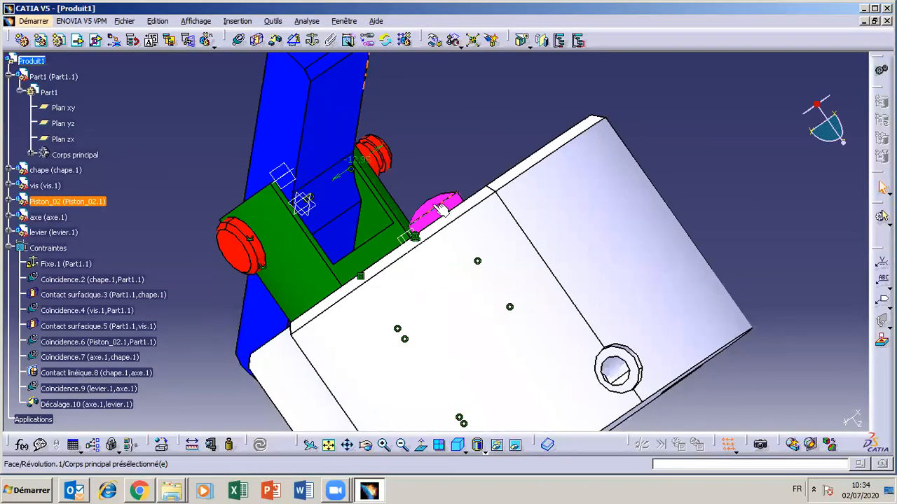
Examine the piston's revolution and its profile sketch, checking the domed end's arc and its centre, and close both.
{"action": "left_click_drag", "start_coordinate": [507, 216], "coordinate": [530, 266]}
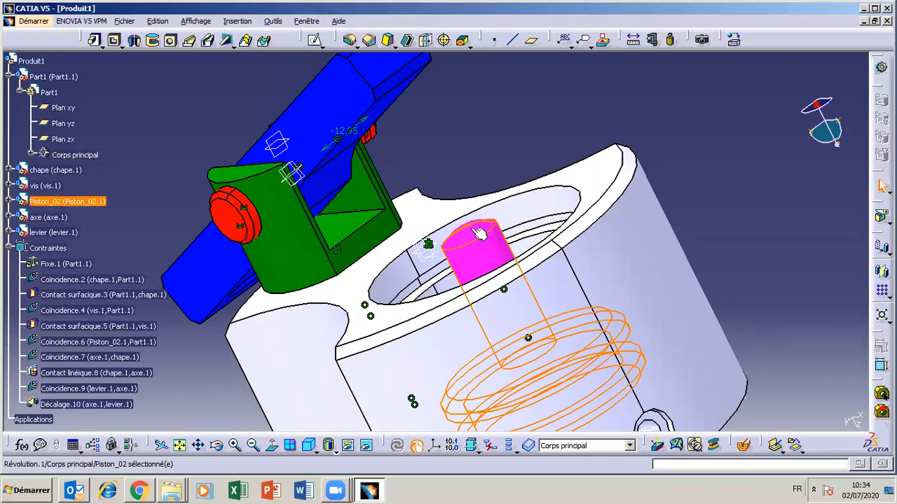
{"action": "double_click", "coordinate": [479, 235]}
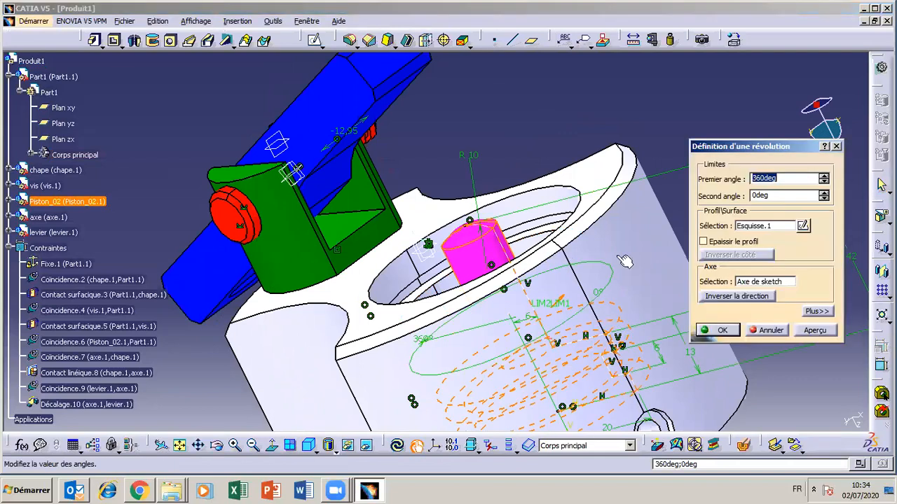
{"action": "left_click", "coordinate": [803, 226]}
{"action": "left_click", "coordinate": [803, 226]}
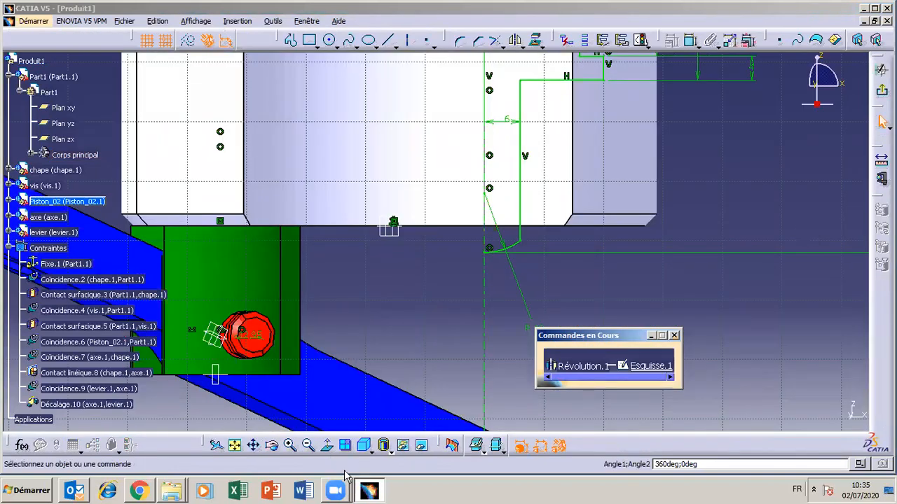
{"action": "left_click", "coordinate": [271, 445]}
{"action": "mouse_move", "coordinate": [400, 313]}
{"action": "left_mouse_down"}
{"action": "mouse_move", "coordinate": [372, 344]}
{"action": "mouse_move", "coordinate": [389, 322]}
{"action": "left_mouse_up"}
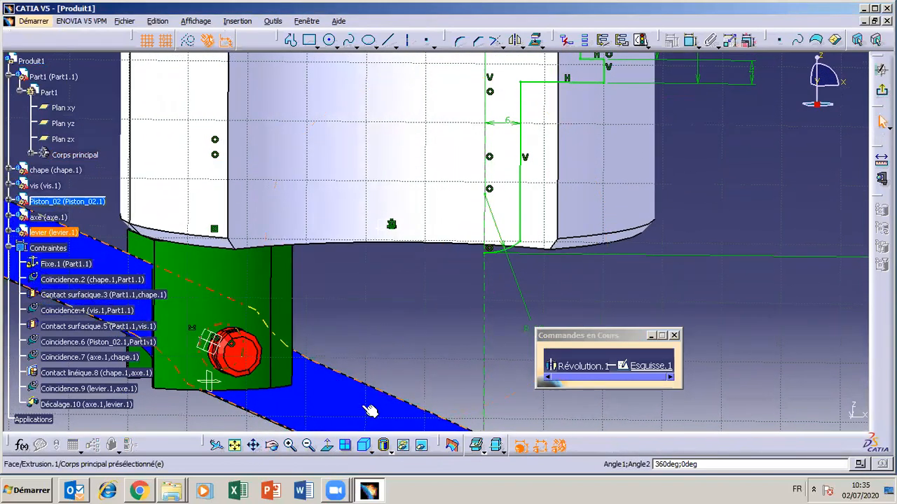
{"action": "left_click", "coordinate": [328, 441]}
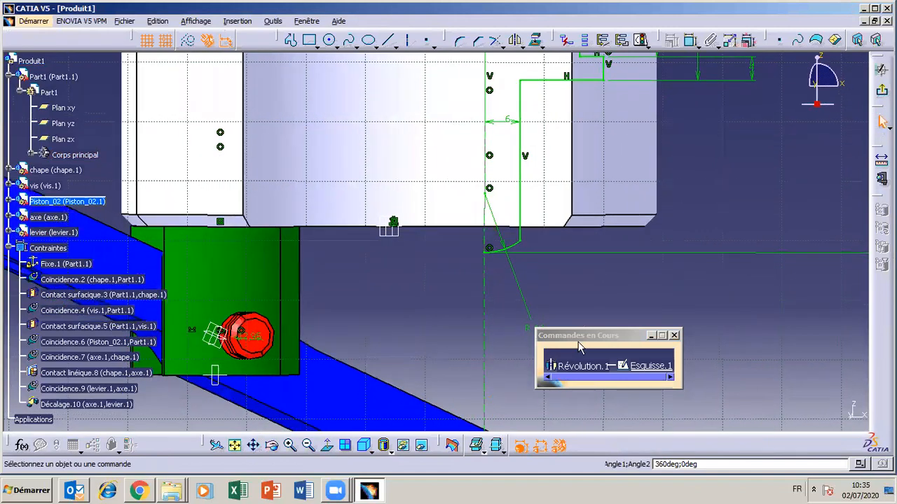
{"action": "left_click_drag", "start_coordinate": [578, 346], "coordinate": [591, 367]}
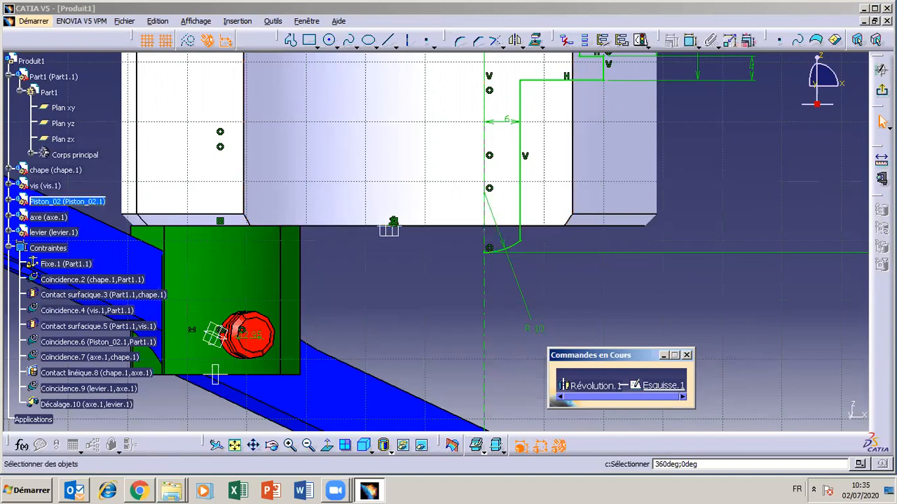
{"action": "left_click", "coordinate": [882, 91]}
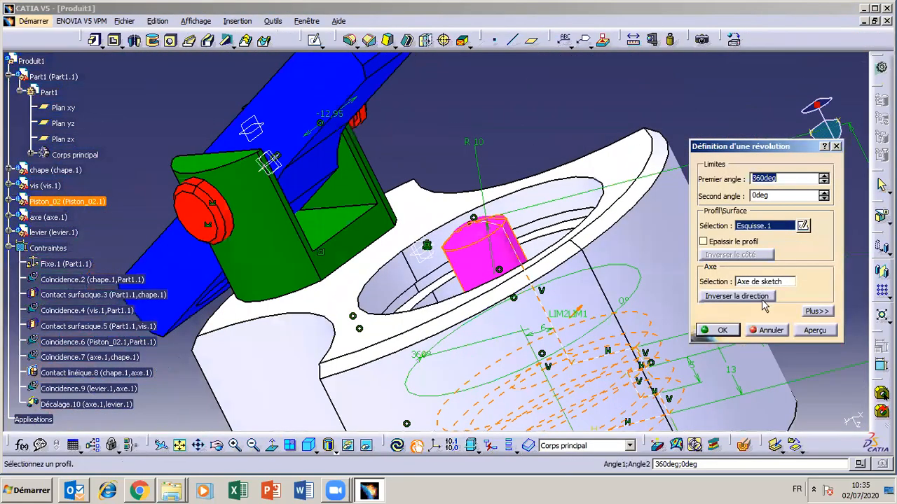
{"action": "left_click", "coordinate": [732, 334]}
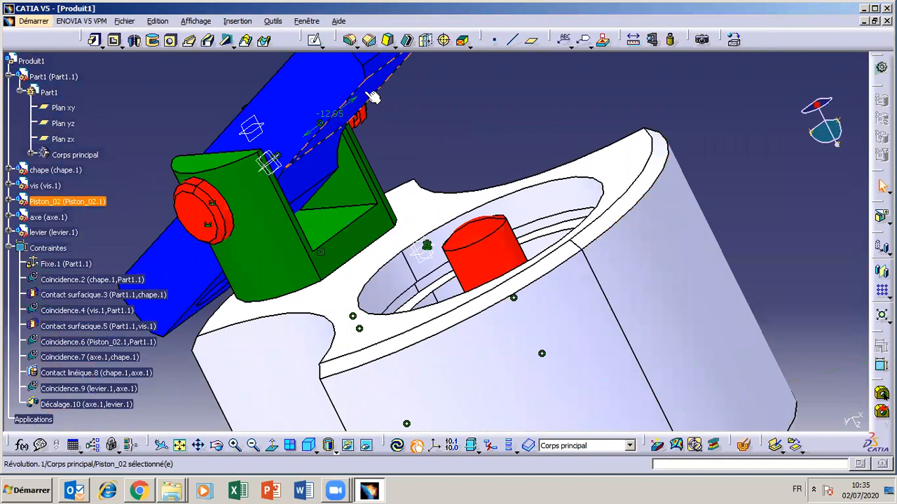
Edit the levier in place and create a plane offset 10 mm from its chamfered face towards the piston.
{"action": "left_click", "coordinate": [366, 92]}
{"action": "double_click", "coordinate": [330, 85]}
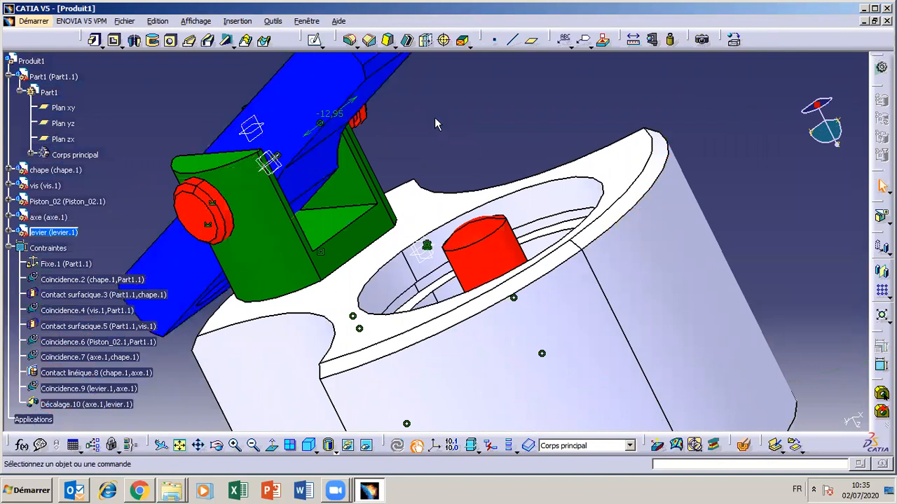
{"action": "double_click", "coordinate": [346, 102]}
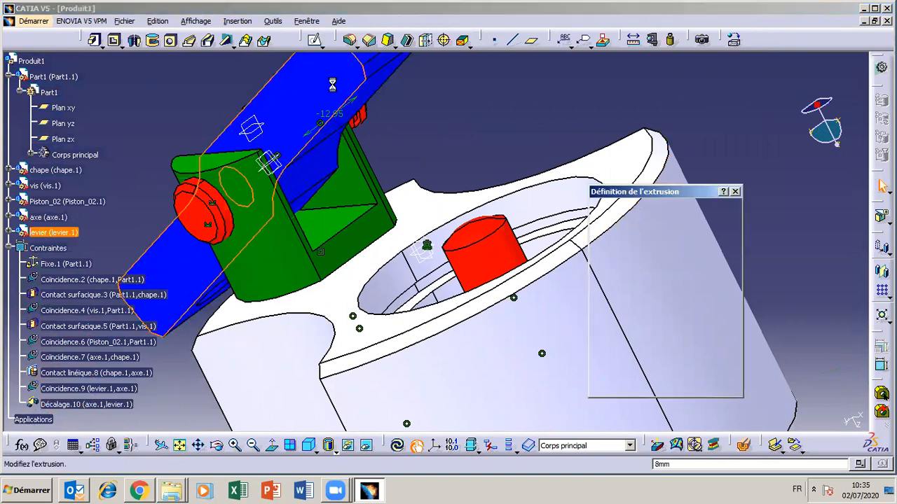
{"action": "left_click", "coordinate": [665, 384]}
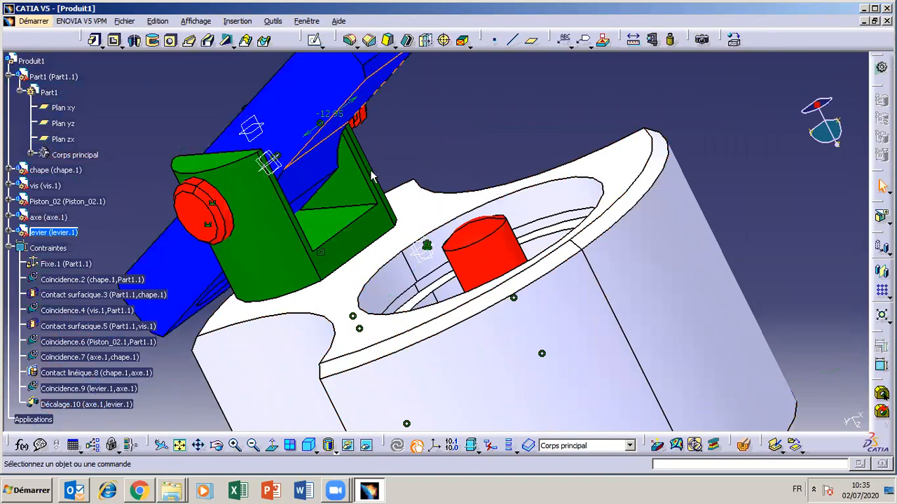
{"action": "left_click", "coordinate": [217, 449]}
{"action": "left_click_drag", "start_coordinate": [500, 330], "coordinate": [526, 64]}
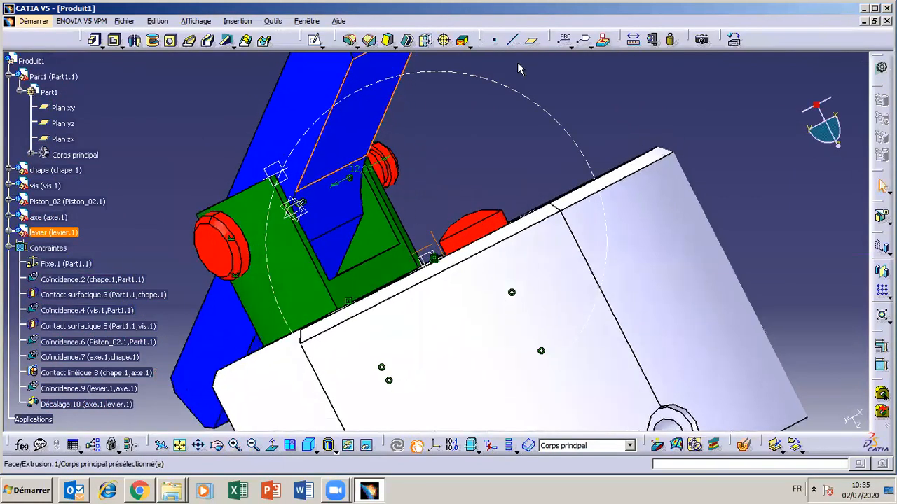
{"action": "left_click", "coordinate": [529, 41]}
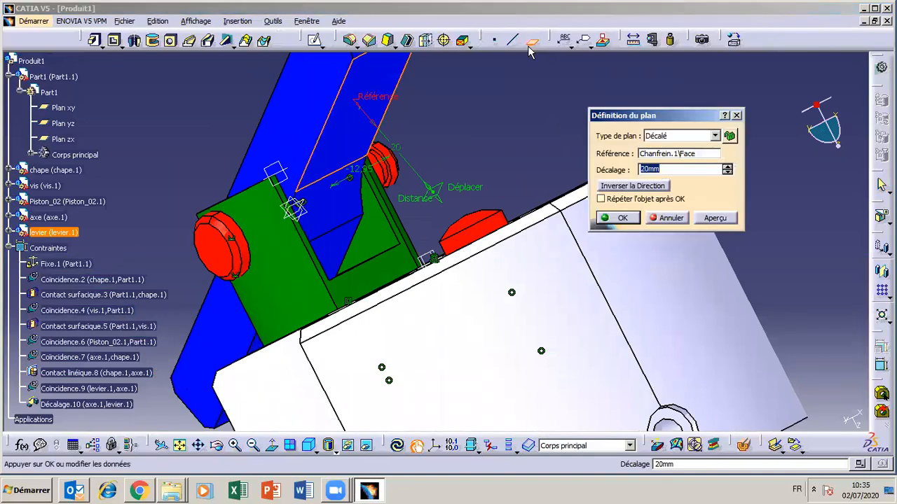
{"action": "type", "text": "10"}
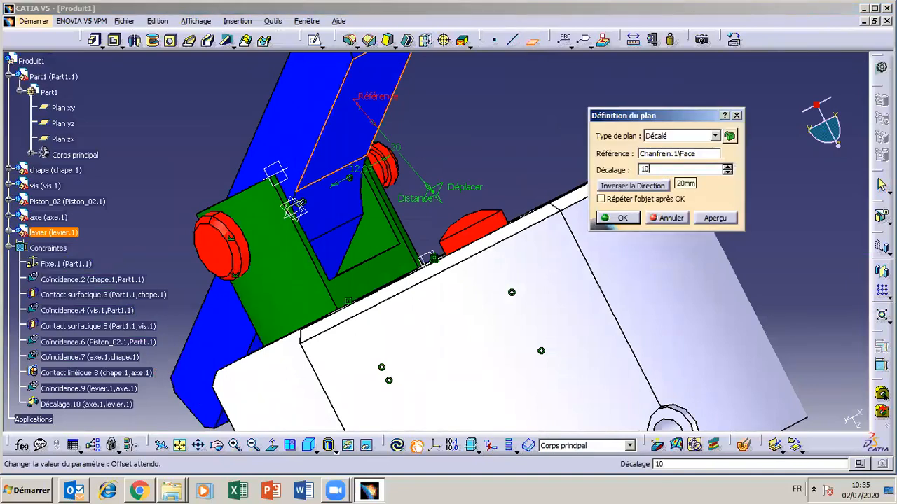
{"action": "left_click", "coordinate": [617, 217]}
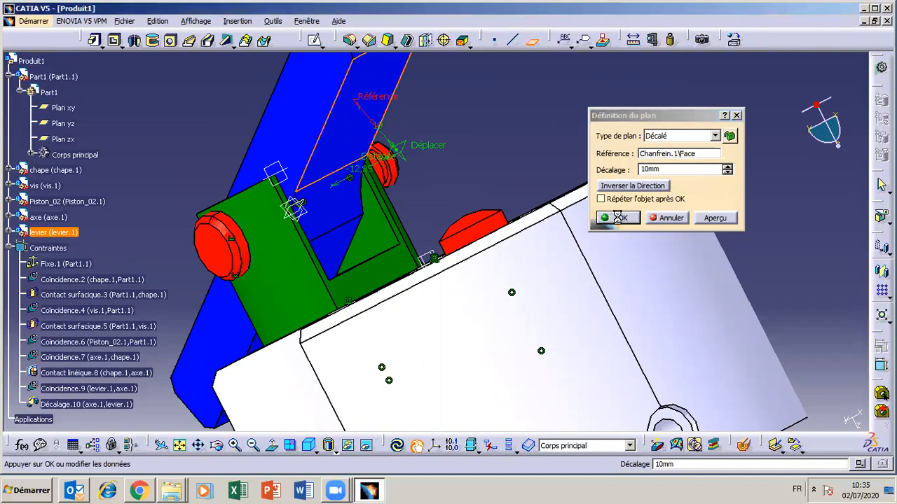
Open the piston for editing in place within the assembly.
{"action": "left_click", "coordinate": [216, 446]}
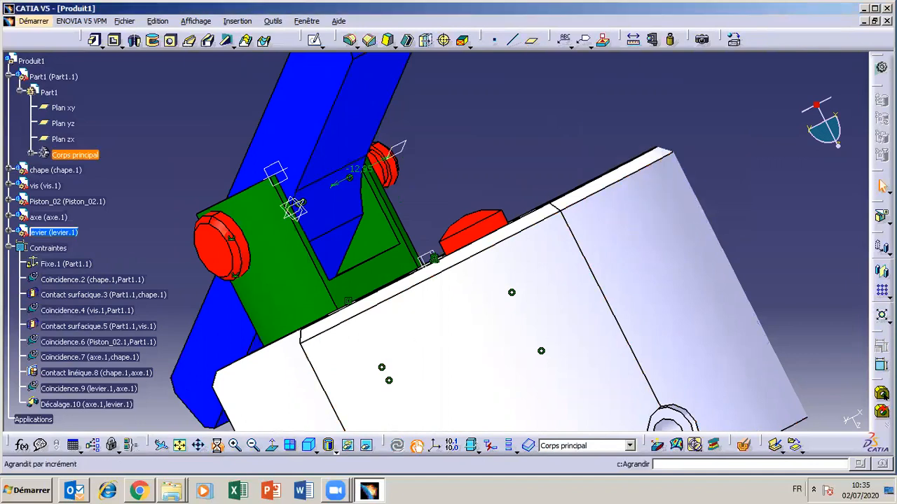
{"action": "left_click_drag", "start_coordinate": [410, 210], "coordinate": [488, 249]}
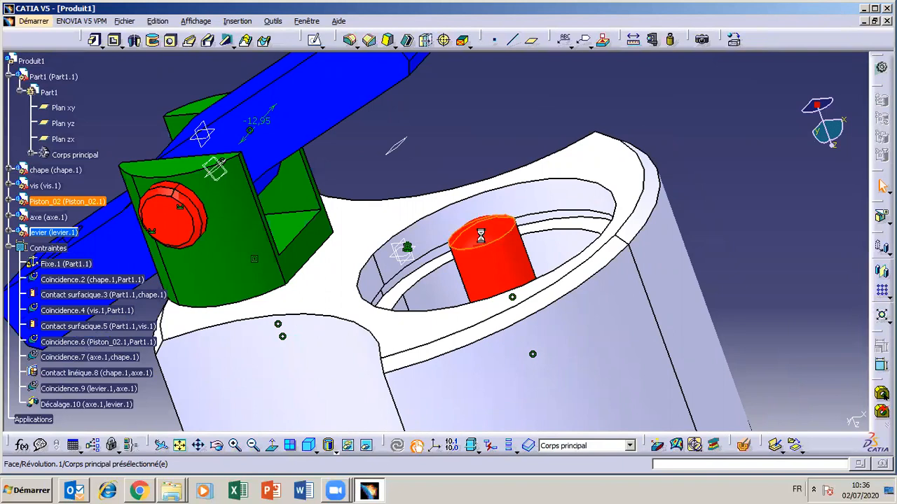
{"action": "left_click", "coordinate": [489, 240]}
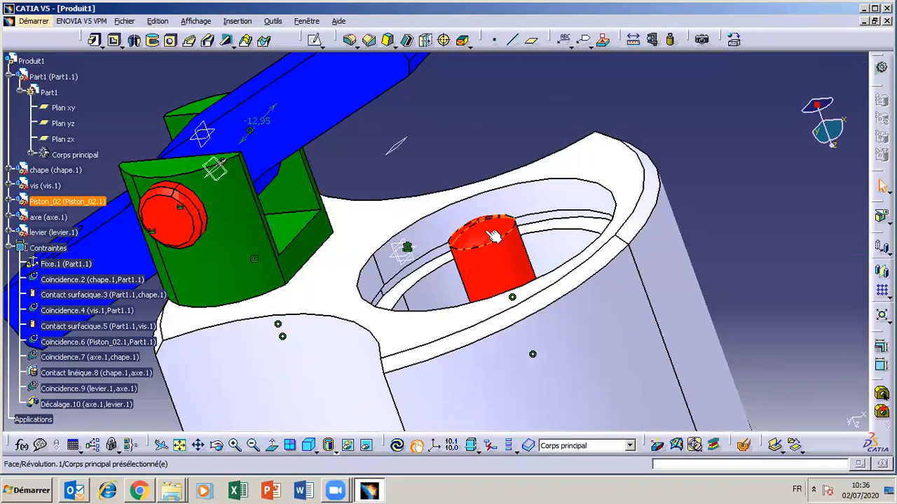
Try to create a sphere-centre point from the piston's domed face.
{"action": "left_click", "coordinate": [496, 41]}
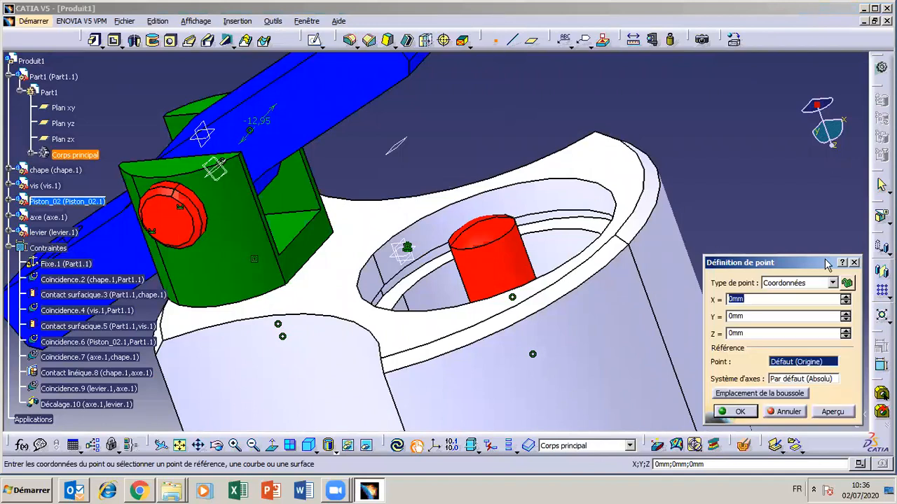
{"action": "left_click", "coordinate": [833, 283]}
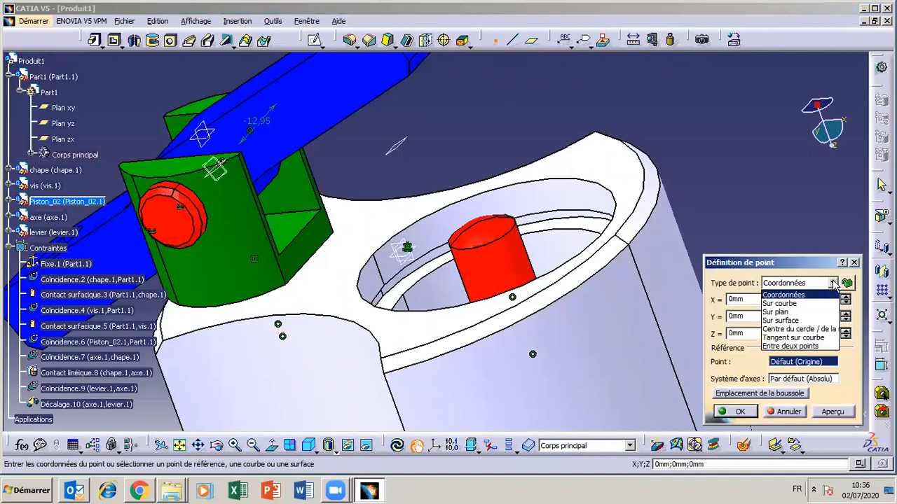
{"action": "left_click", "coordinate": [809, 329]}
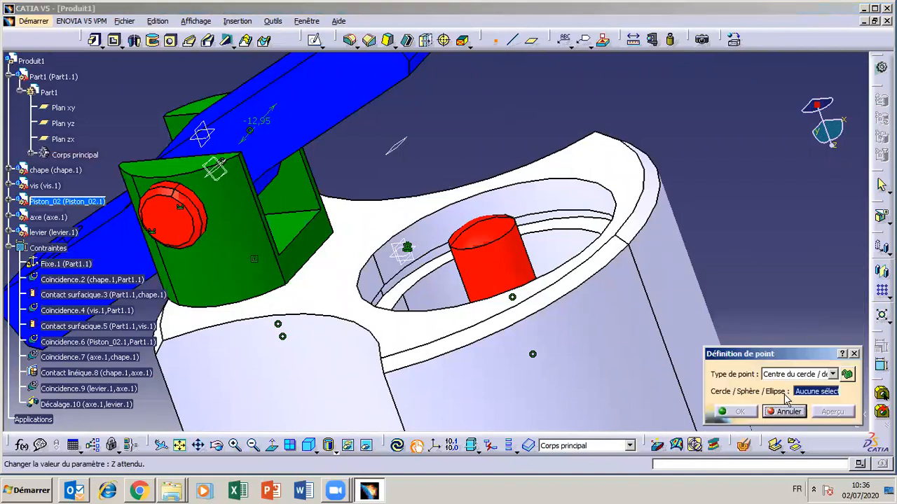
{"action": "left_click", "coordinate": [488, 236]}
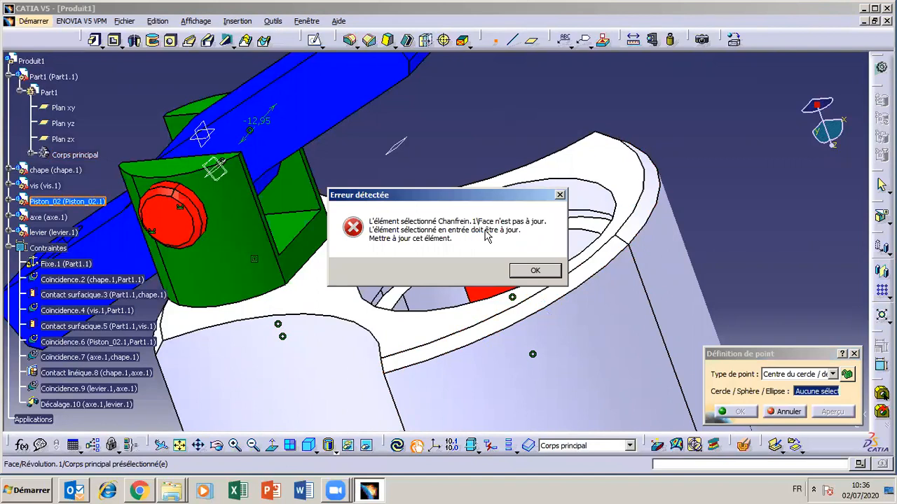
{"action": "left_click", "coordinate": [534, 275]}
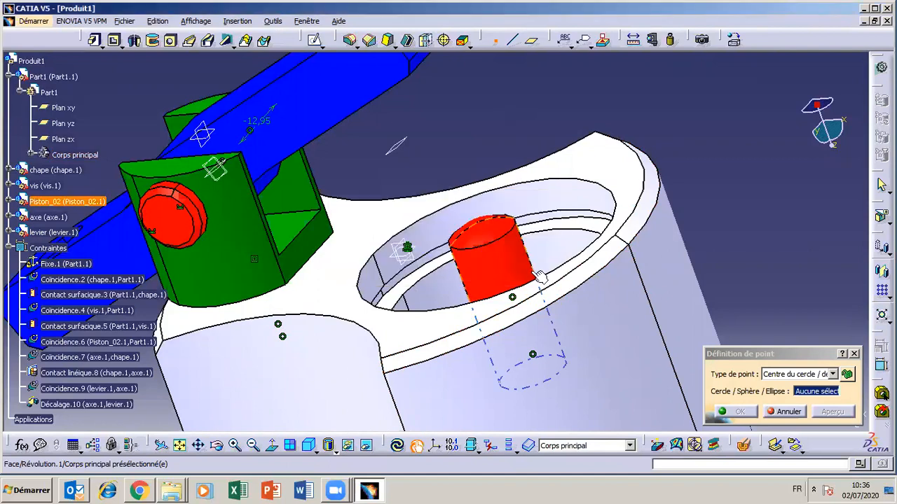
{"action": "left_click", "coordinate": [772, 412]}
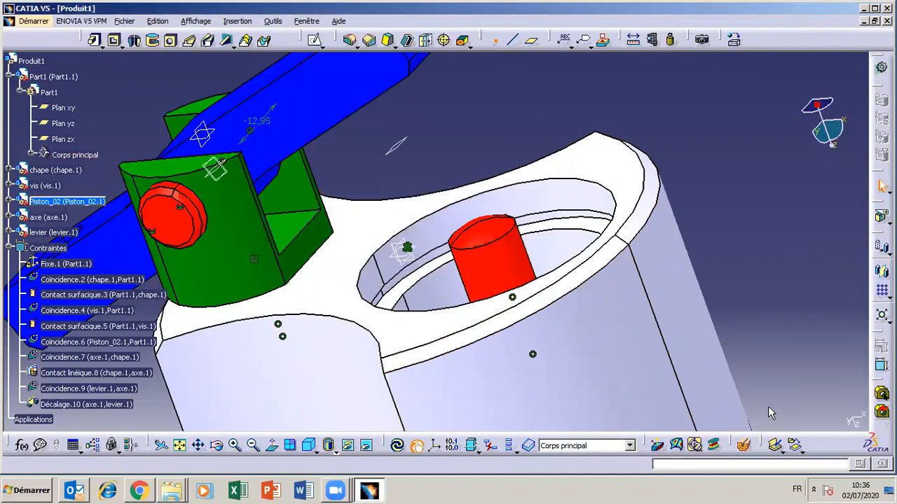
Update the piston part and create a point at the sphere centre of its domed end.
{"action": "left_click", "coordinate": [400, 446]}
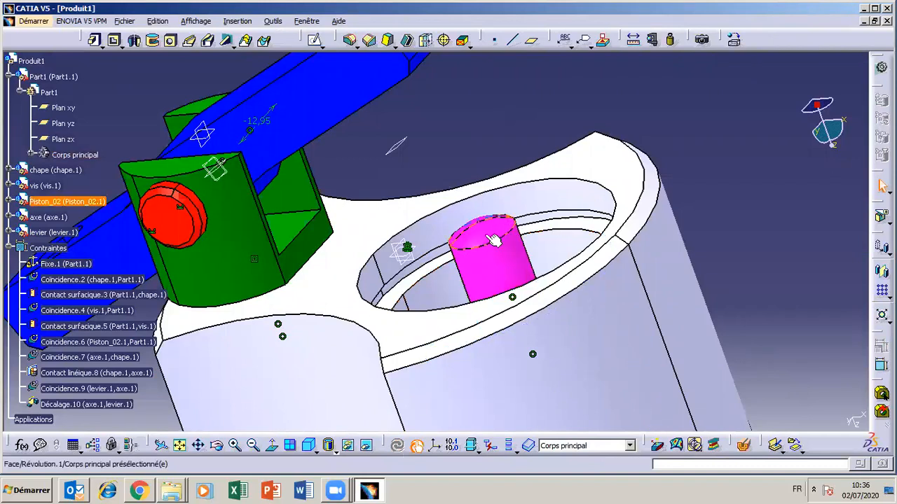
{"action": "left_click", "coordinate": [495, 44]}
{"action": "left_click", "coordinate": [834, 283]}
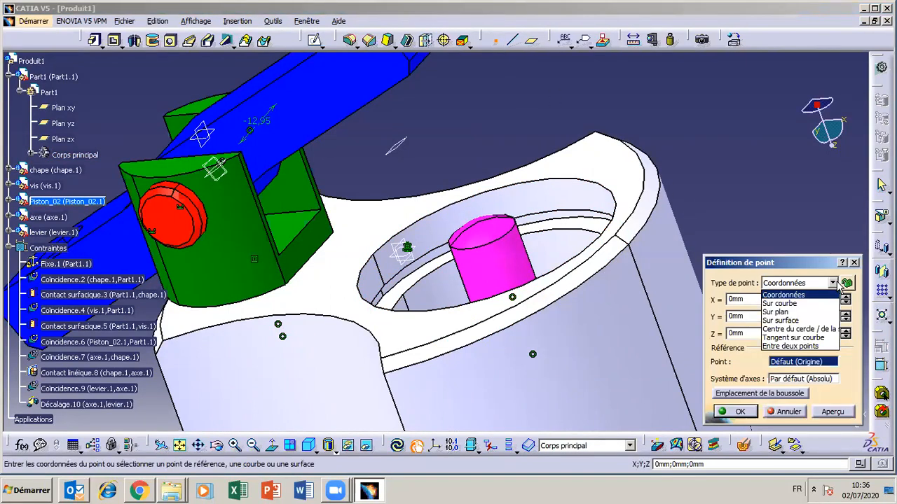
{"action": "left_click", "coordinate": [799, 330]}
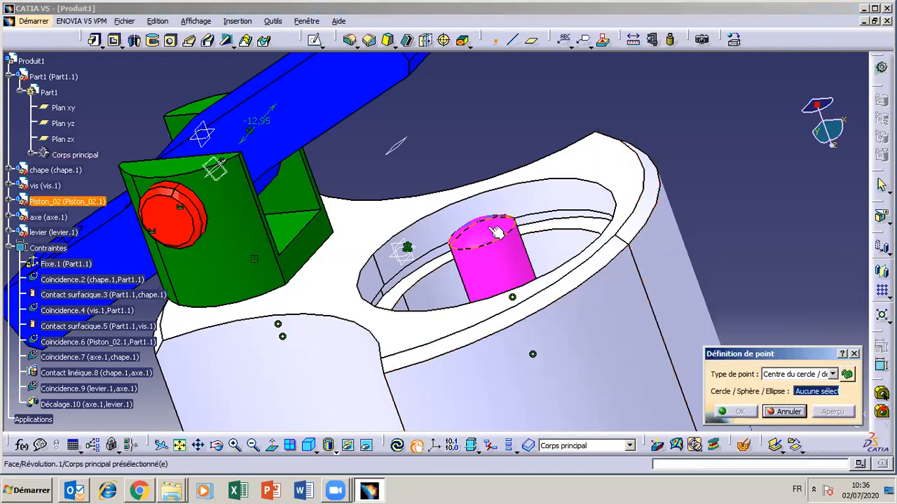
{"action": "left_click", "coordinate": [506, 279]}
{"action": "left_click", "coordinate": [741, 412]}
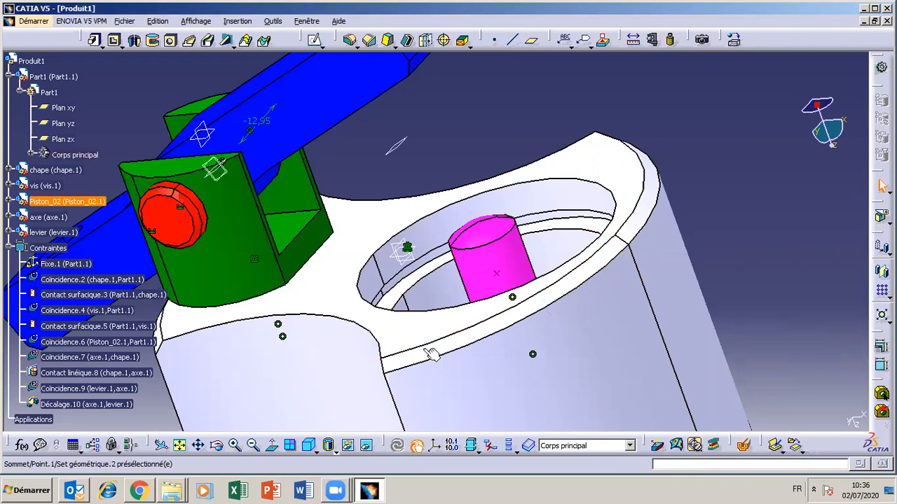
Return to the product, make the levier's offset plane coincident with the piston's sphere-centre point, and update the assembly.
{"action": "left_click_drag", "start_coordinate": [575, 282], "coordinate": [577, 308]}
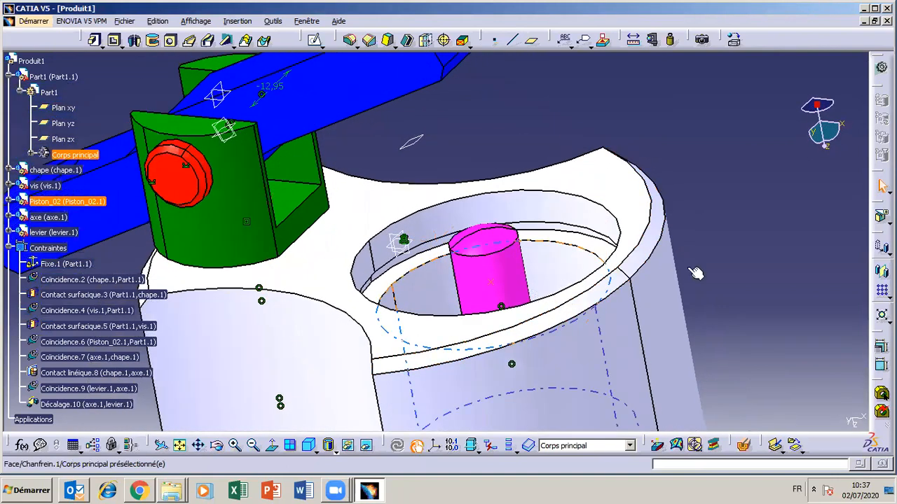
{"action": "double_click", "coordinate": [35, 62]}
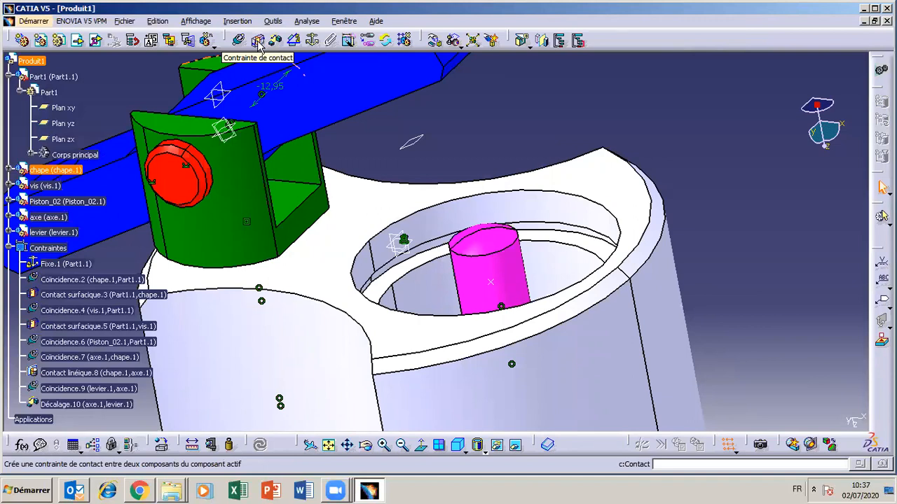
{"action": "left_click", "coordinate": [257, 40]}
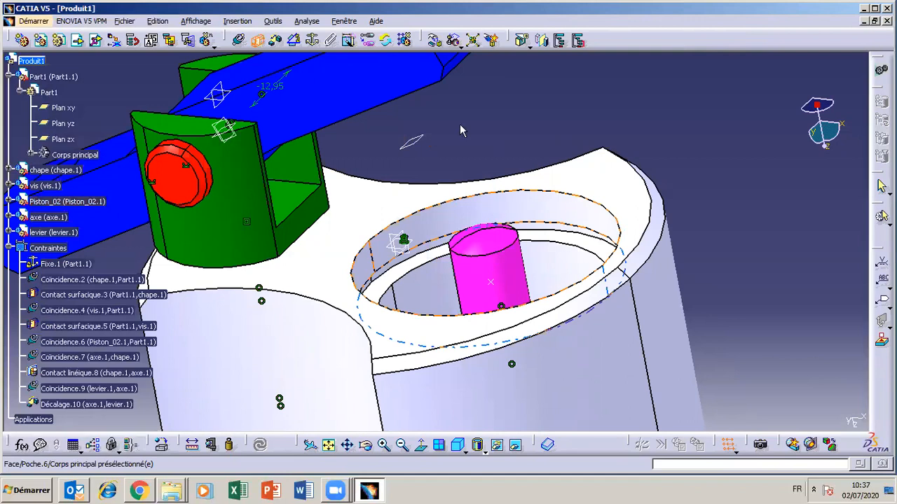
{"action": "left_click", "coordinate": [239, 41]}
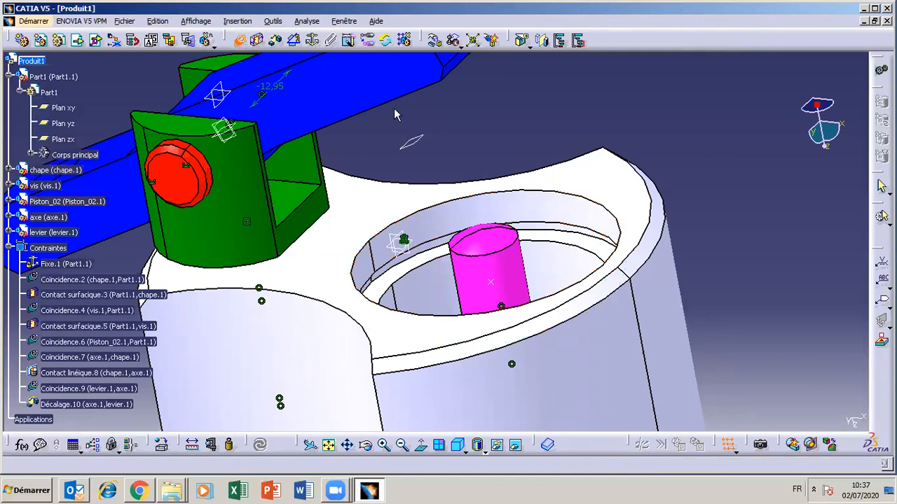
{"action": "left_click", "coordinate": [420, 136]}
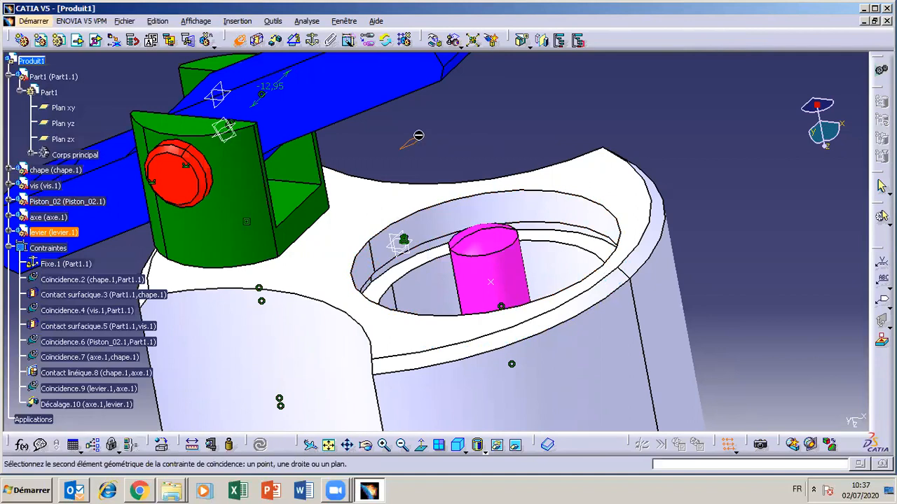
{"action": "left_click", "coordinate": [492, 281]}
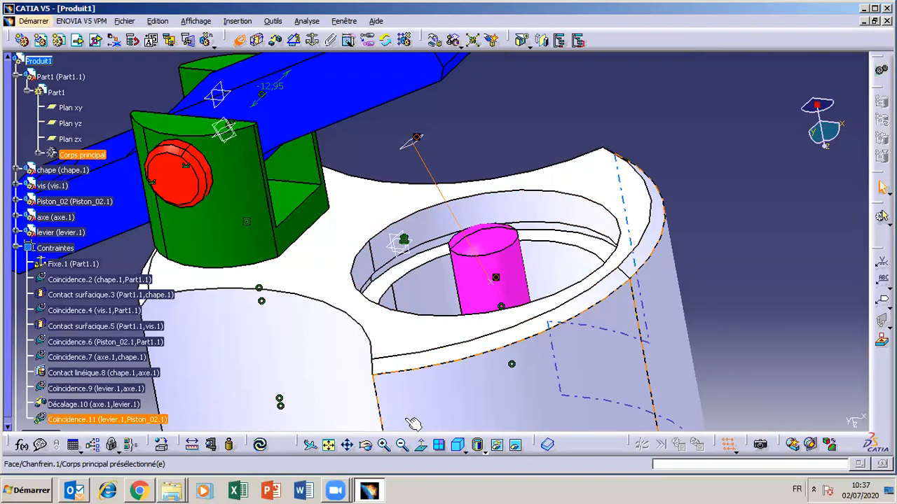
{"action": "left_click", "coordinate": [260, 445]}
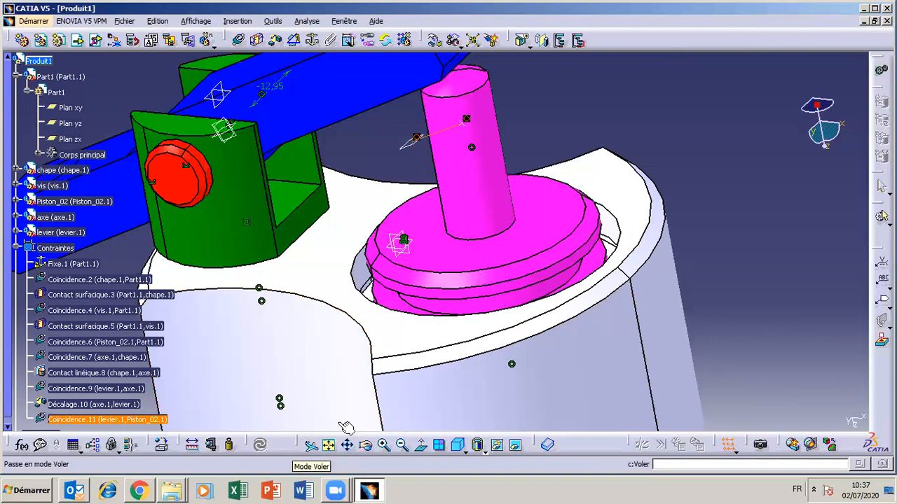
Manipulate the piston along the Z axis to lower it into the body's bore.
{"action": "left_click_drag", "start_coordinate": [368, 452], "coordinate": [559, 309]}
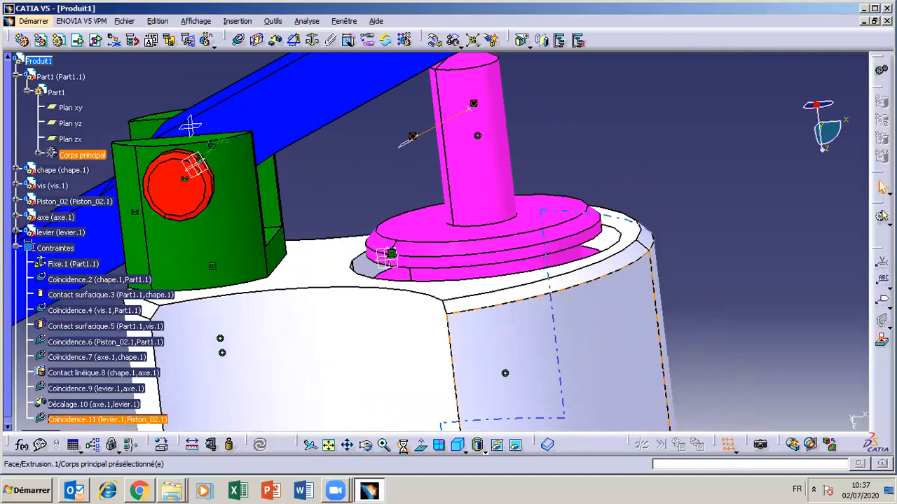
{"action": "left_click", "coordinate": [402, 446]}
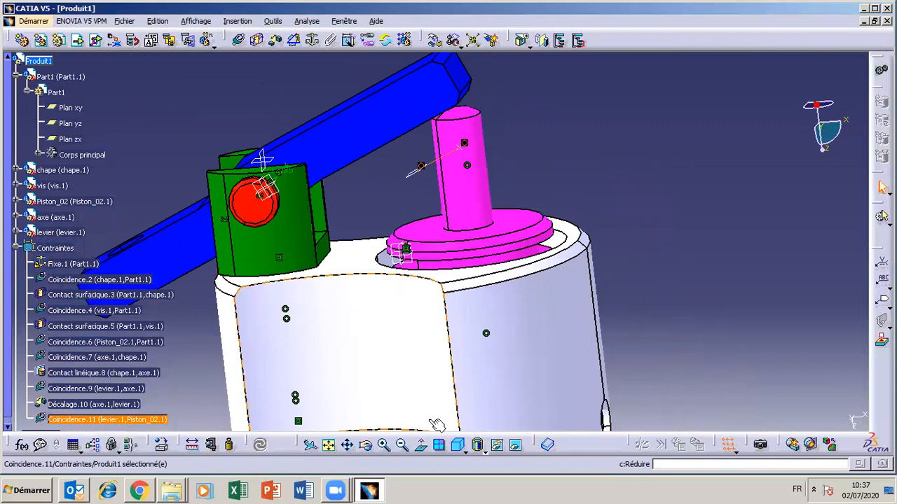
{"action": "left_click", "coordinate": [365, 446]}
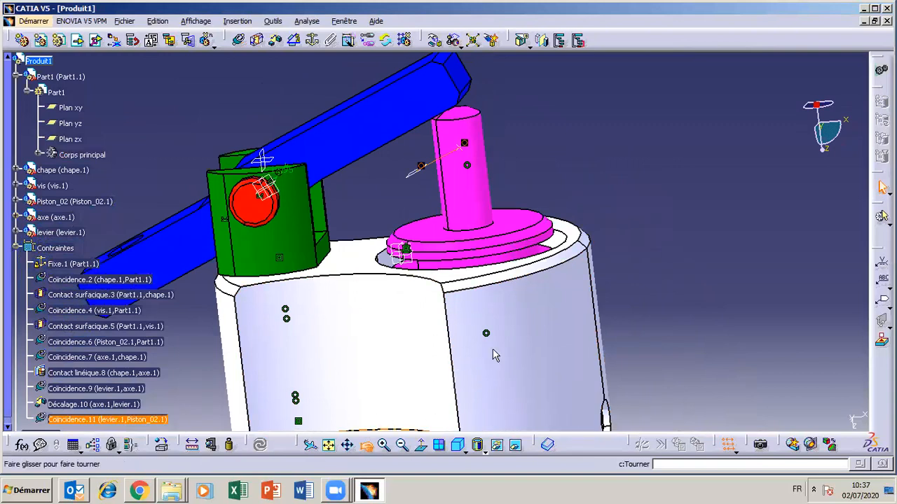
{"action": "mouse_move", "coordinate": [498, 353]}
{"action": "left_mouse_down"}
{"action": "mouse_move", "coordinate": [492, 330]}
{"action": "mouse_move", "coordinate": [506, 349]}
{"action": "left_mouse_up"}
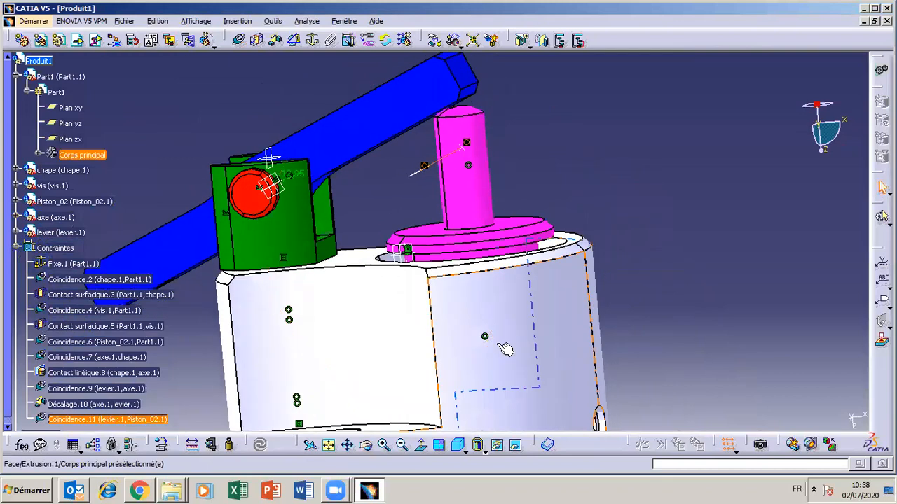
{"action": "left_click", "coordinate": [434, 41]}
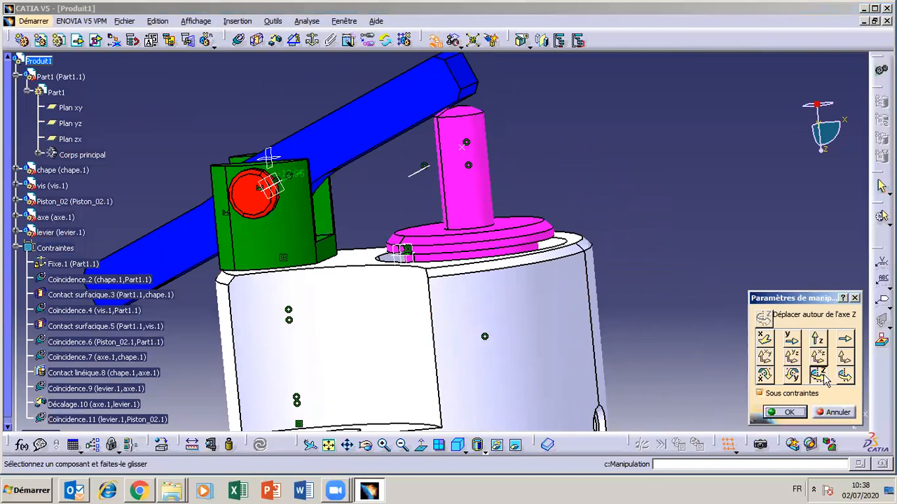
{"action": "left_click", "coordinate": [818, 341]}
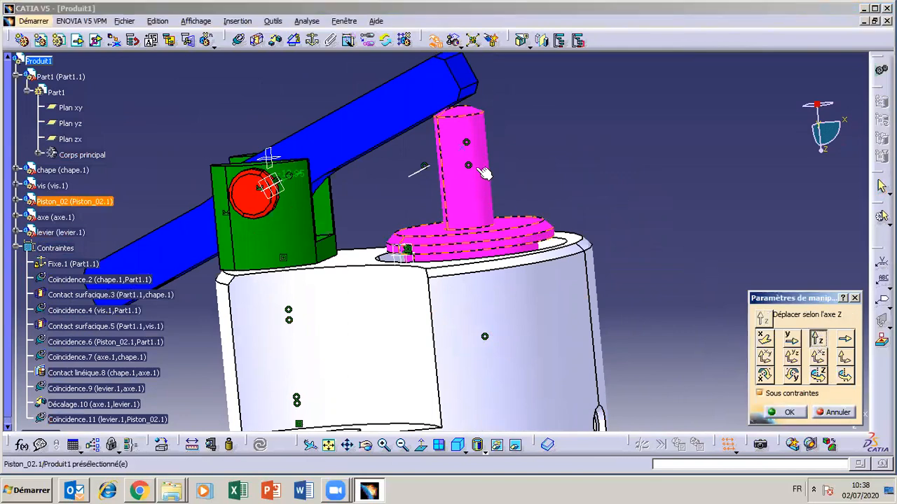
{"action": "mouse_move", "coordinate": [474, 174]}
{"action": "left_mouse_down"}
{"action": "mouse_move", "coordinate": [489, 270]}
{"action": "mouse_move", "coordinate": [482, 163]}
{"action": "mouse_move", "coordinate": [482, 189]}
{"action": "left_mouse_up"}
{"action": "left_click", "coordinate": [402, 445]}
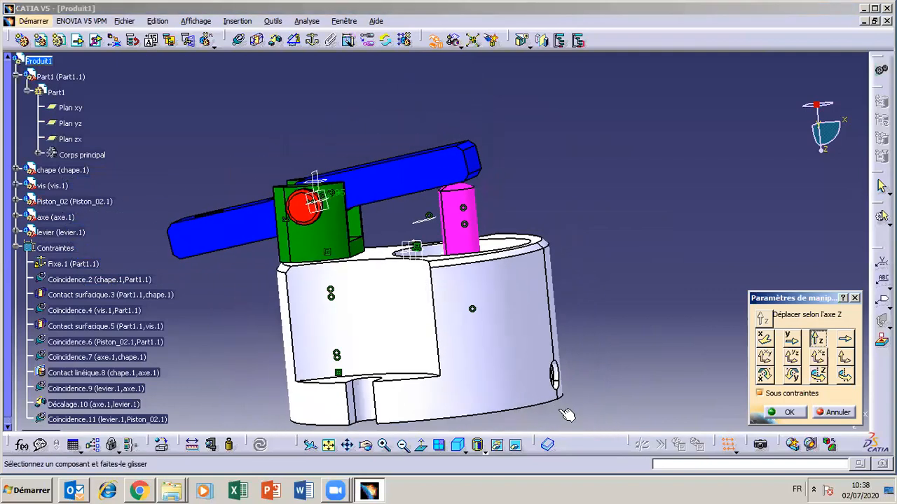
Slide the piston up and down along Z to test the levier's linked motion, leaving the piston lowered in the bore.
{"action": "left_click_drag", "start_coordinate": [461, 380], "coordinate": [415, 400]}
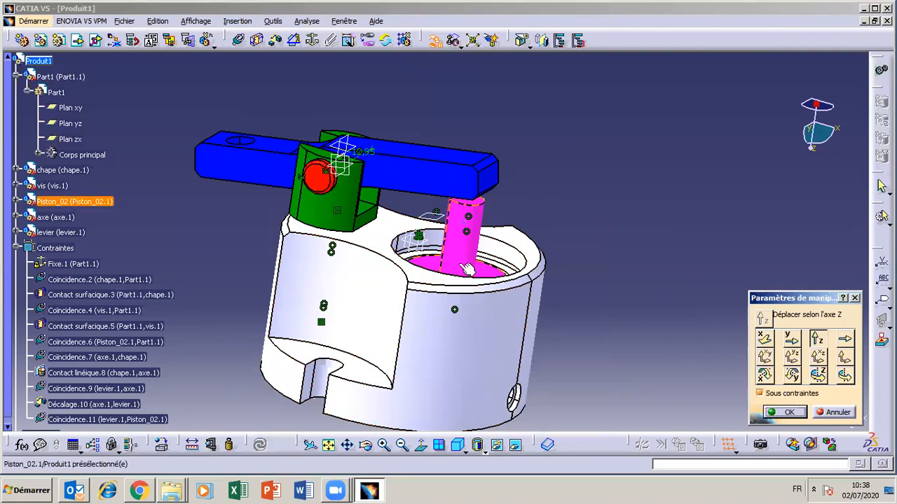
{"action": "mouse_move", "coordinate": [461, 258]}
{"action": "left_mouse_down"}
{"action": "mouse_move", "coordinate": [467, 224]}
{"action": "mouse_move", "coordinate": [458, 267]}
{"action": "left_mouse_up"}
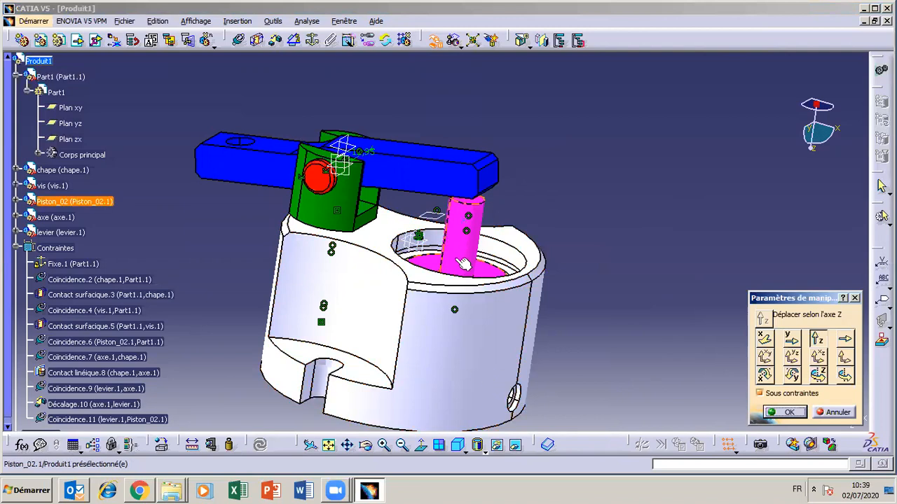
{"action": "left_click_drag", "start_coordinate": [462, 266], "coordinate": [447, 284]}
{"action": "mouse_move", "coordinate": [458, 254]}
{"action": "left_mouse_down"}
{"action": "mouse_move", "coordinate": [464, 221]}
{"action": "mouse_move", "coordinate": [465, 311]}
{"action": "mouse_move", "coordinate": [468, 240]}
{"action": "left_mouse_up"}
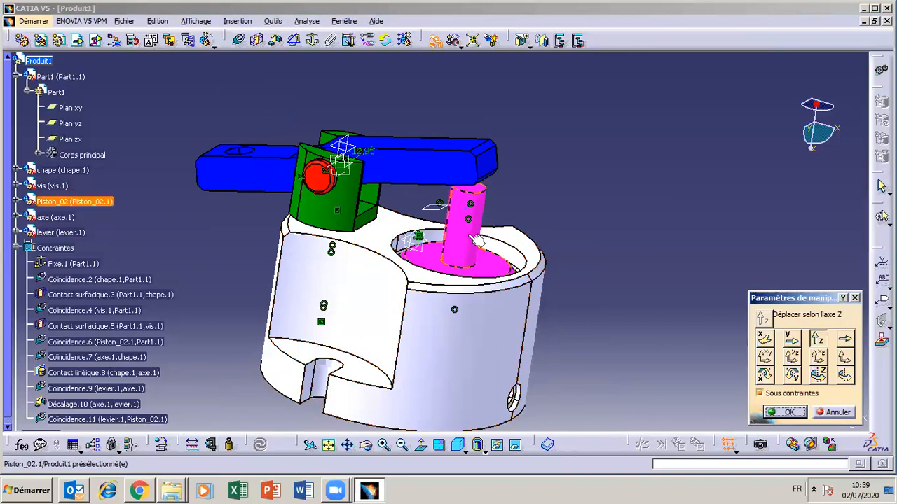
{"action": "left_click_drag", "start_coordinate": [477, 241], "coordinate": [463, 298]}
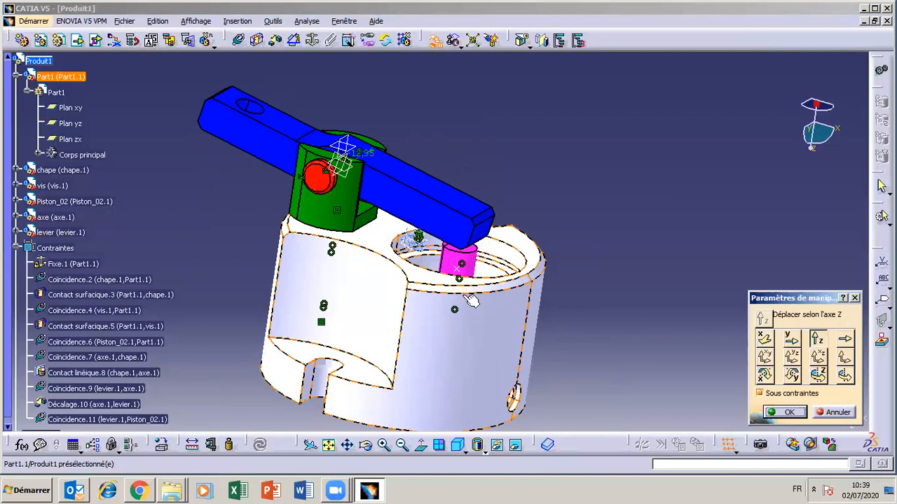
{"action": "left_click", "coordinate": [783, 413]}
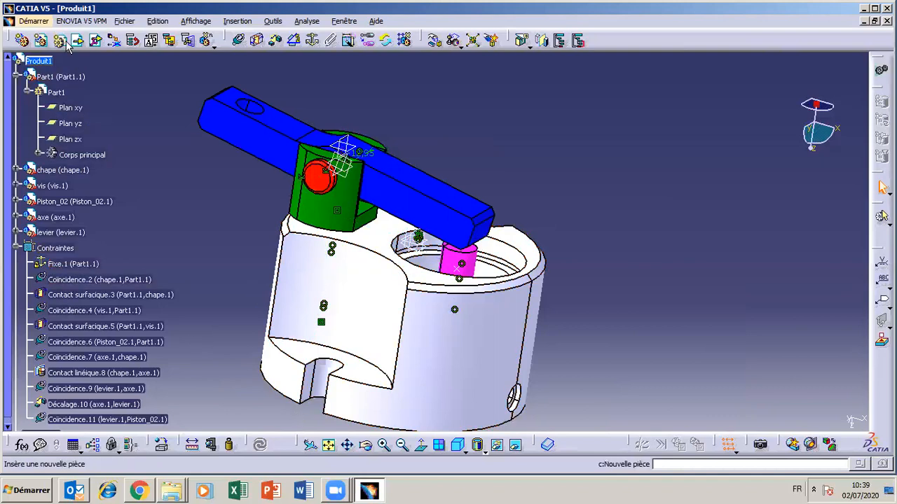
Insert the existing component chapeau 03 into Produit1.
{"action": "left_click", "coordinate": [49, 62]}
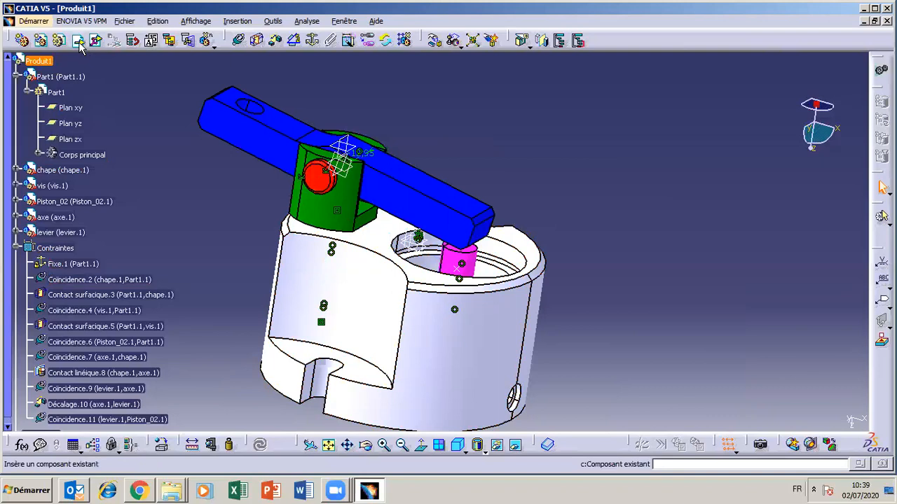
{"action": "left_click", "coordinate": [79, 42]}
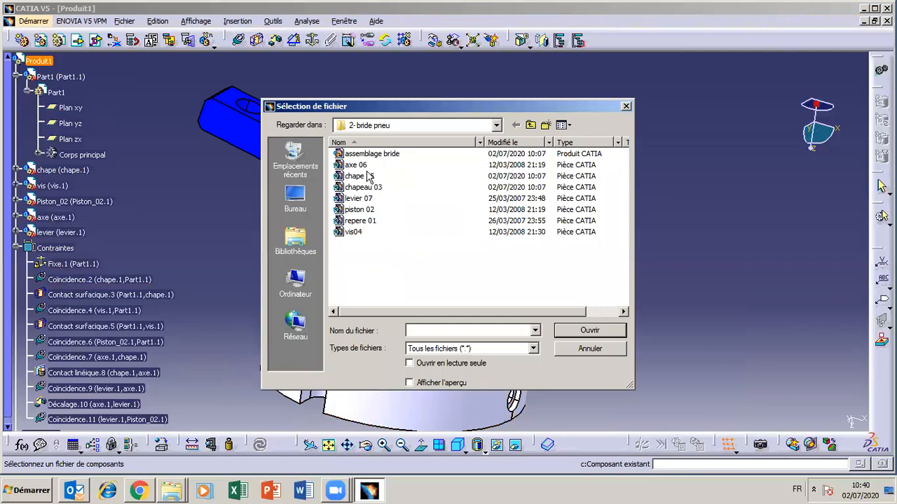
{"action": "left_click", "coordinate": [364, 190]}
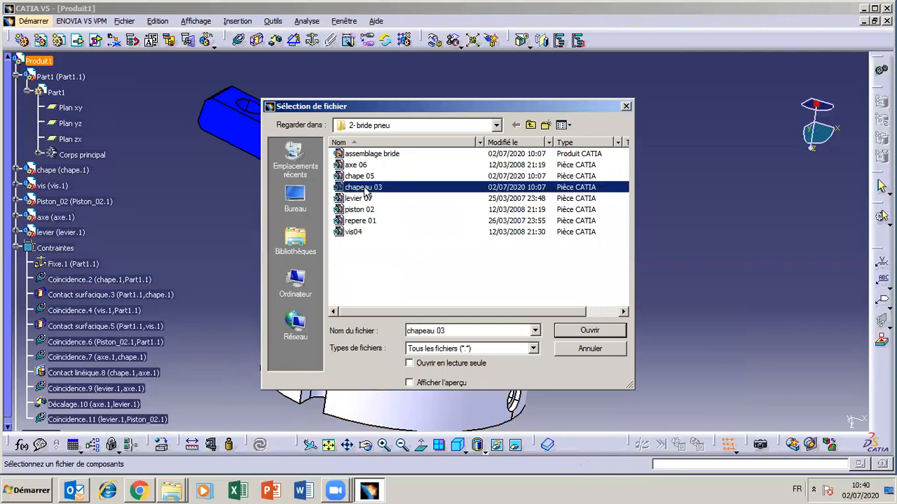
{"action": "left_click", "coordinate": [591, 332]}
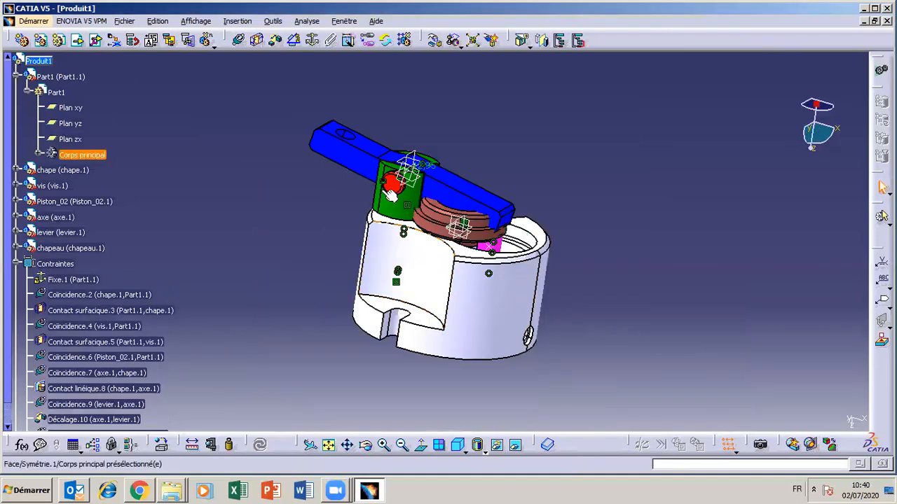
Move the chapeau along the Y axis until it is clear of the rest of the assembly.
{"action": "left_click", "coordinate": [434, 41]}
{"action": "left_click", "coordinate": [797, 339]}
{"action": "left_click_drag", "start_coordinate": [440, 228], "coordinate": [423, 271]}
{"action": "left_click", "coordinate": [364, 445]}
{"action": "left_click", "coordinate": [787, 413]}
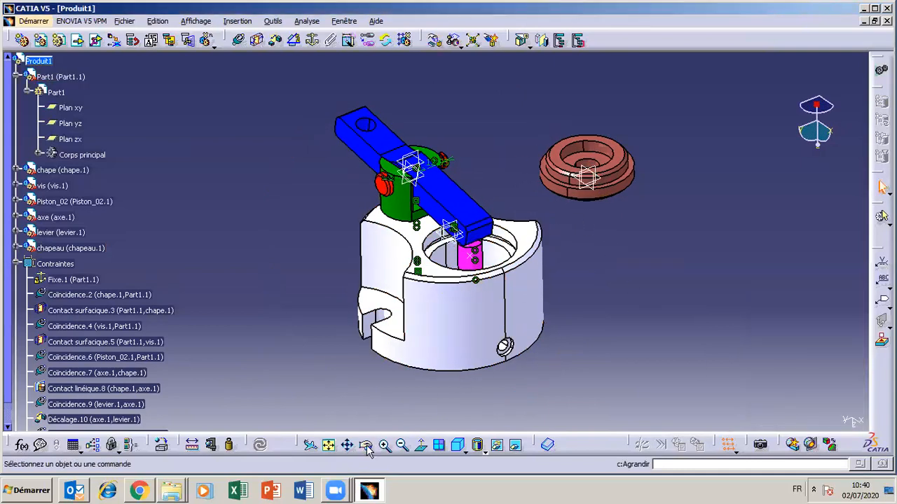
{"action": "mouse_move", "coordinate": [474, 332]}
{"action": "middle_mouse_down"}
{"action": "mouse_move", "coordinate": [490, 328]}
{"action": "mouse_move", "coordinate": [470, 326]}
{"action": "middle_mouse_up"}
{"action": "middle_click_drag", "start_coordinate": [487, 268], "coordinate": [500, 301]}
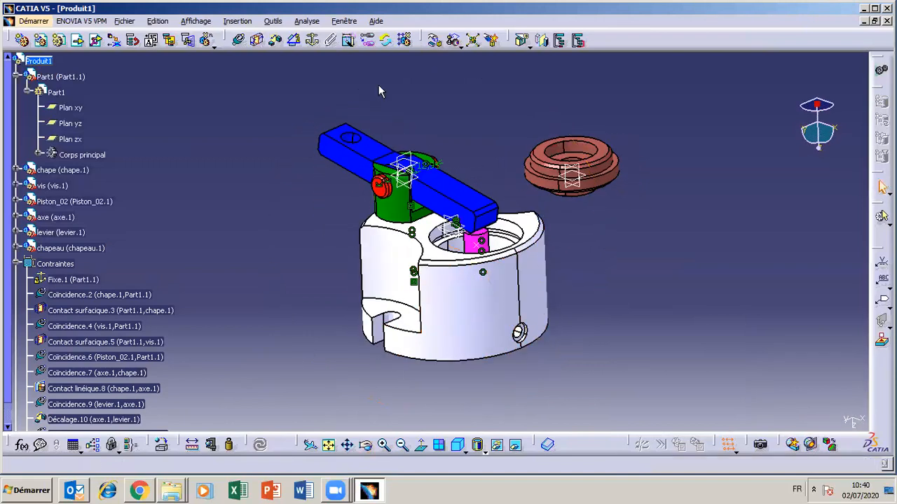
Rotate the chapeau about the Y axis so its hexagonal side faces up, and raise it along the Z axis.
{"action": "left_click", "coordinate": [434, 42]}
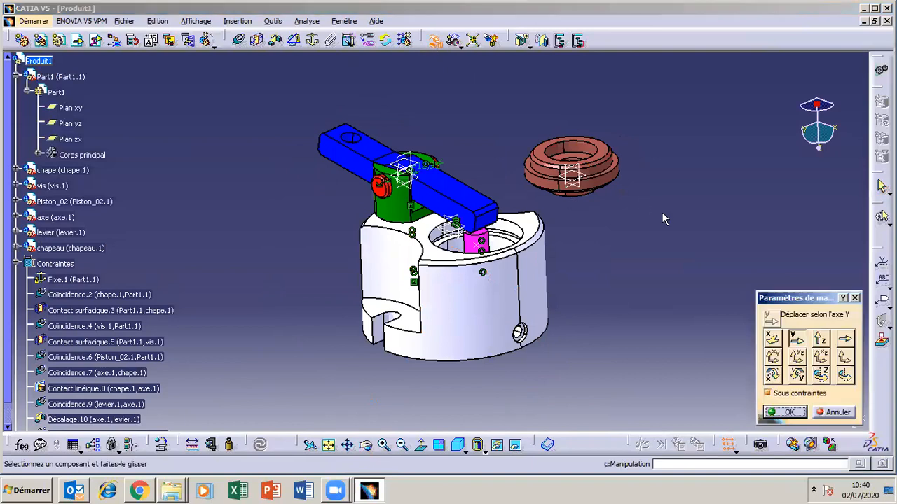
{"action": "left_click", "coordinate": [797, 374]}
{"action": "left_click_drag", "start_coordinate": [599, 161], "coordinate": [628, 372]}
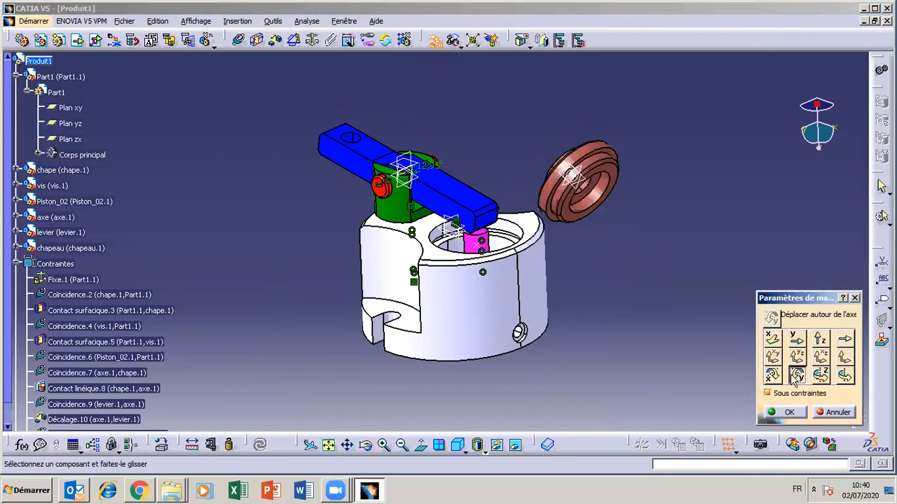
{"action": "left_click_drag", "start_coordinate": [609, 184], "coordinate": [620, 205]}
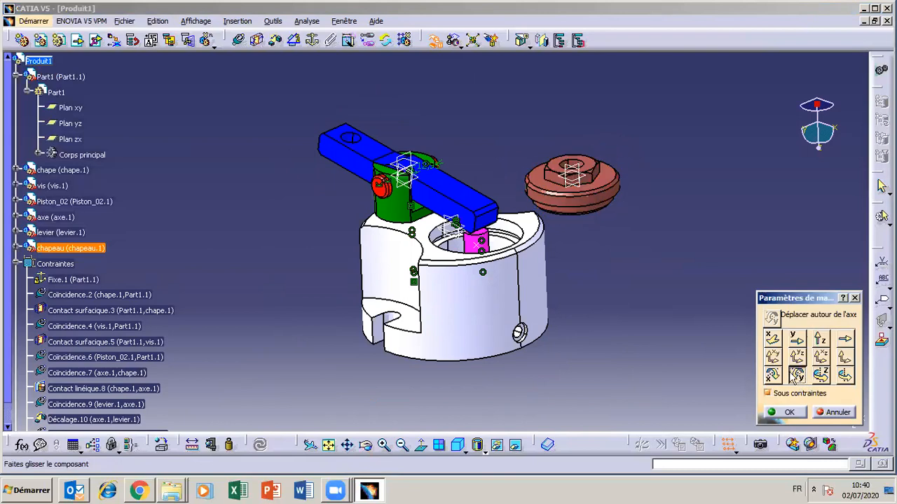
{"action": "left_click", "coordinate": [821, 339]}
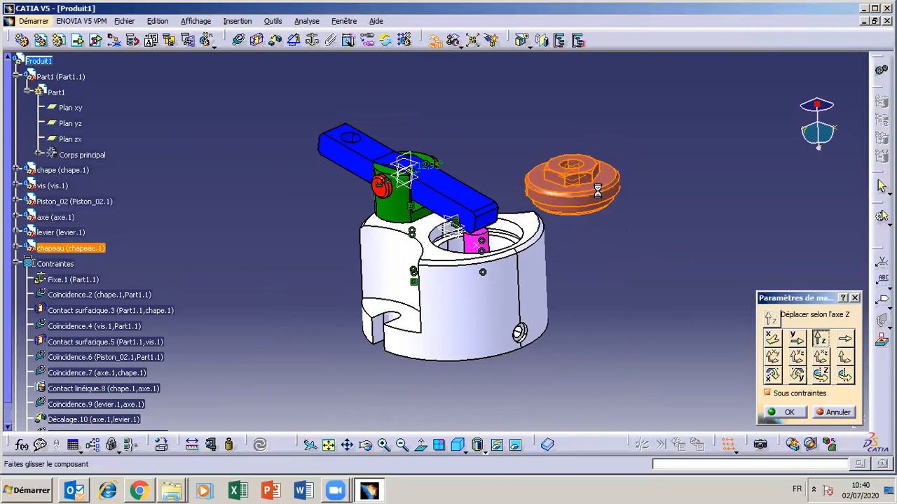
{"action": "left_click_drag", "start_coordinate": [592, 161], "coordinate": [590, 116]}
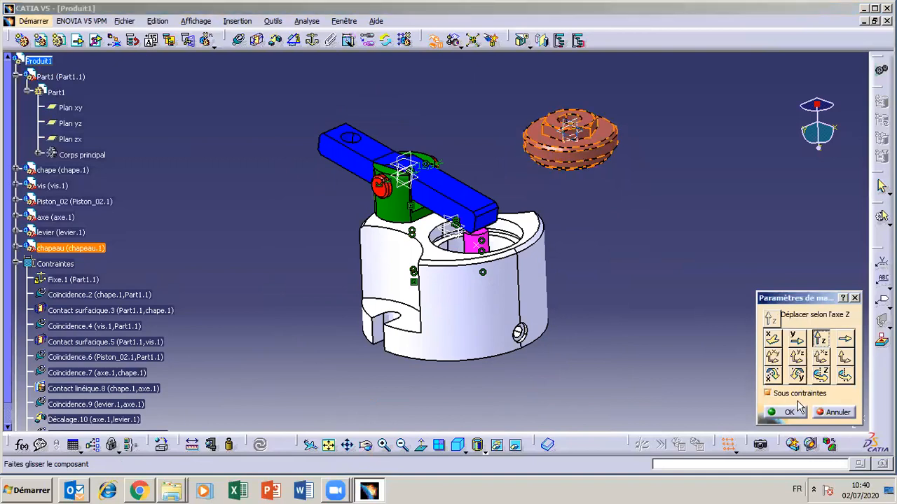
{"action": "left_click", "coordinate": [795, 410]}
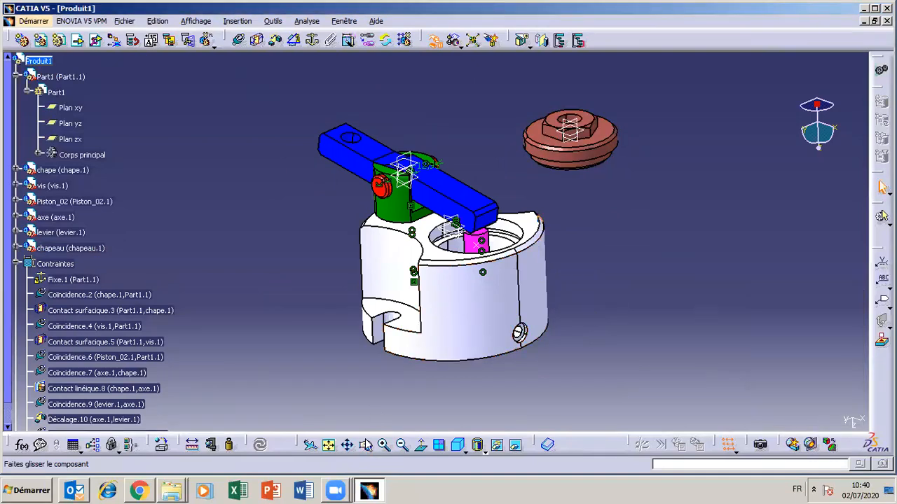
Make the chapeau's axis coincident with the axis of the body's piston bore and update the assembly.
{"action": "left_click", "coordinate": [382, 449]}
{"action": "left_click", "coordinate": [347, 446]}
{"action": "left_click_drag", "start_coordinate": [456, 352], "coordinate": [437, 375]}
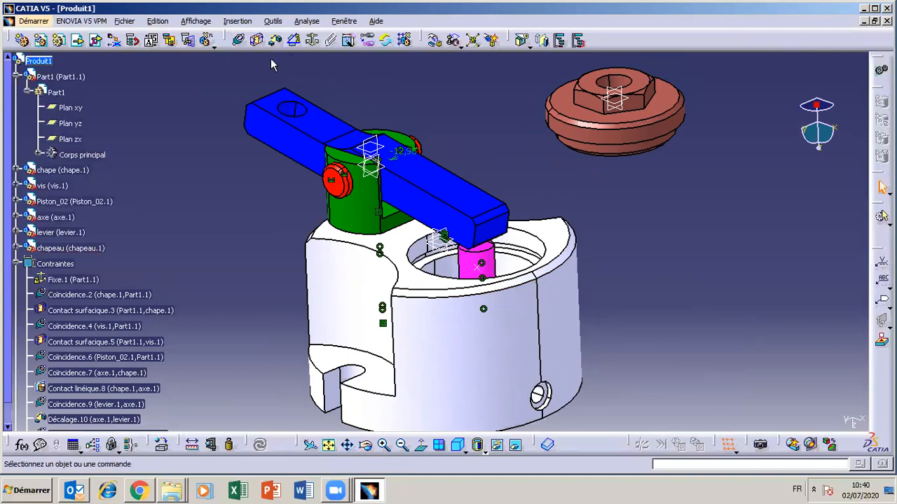
{"action": "left_click", "coordinate": [238, 46]}
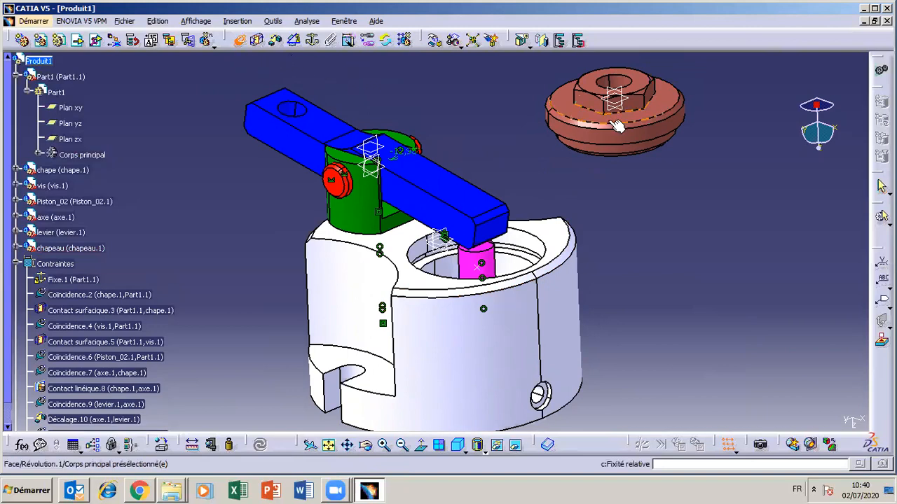
{"action": "left_click", "coordinate": [618, 82]}
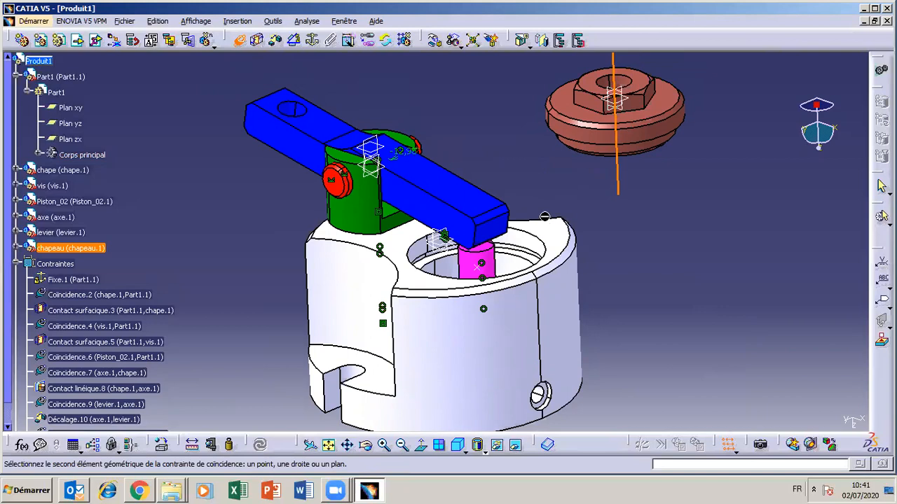
{"action": "left_click", "coordinate": [517, 268]}
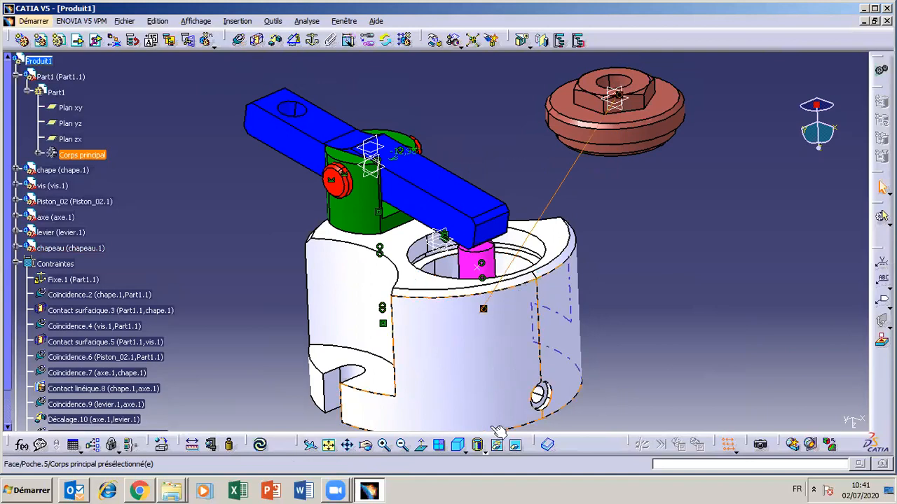
{"action": "left_click", "coordinate": [260, 446]}
Examine the chapeau's underside and its alignment over the body's bore from several angles.
{"action": "left_click", "coordinate": [366, 447]}
{"action": "left_click_drag", "start_coordinate": [485, 338], "coordinate": [513, 326]}
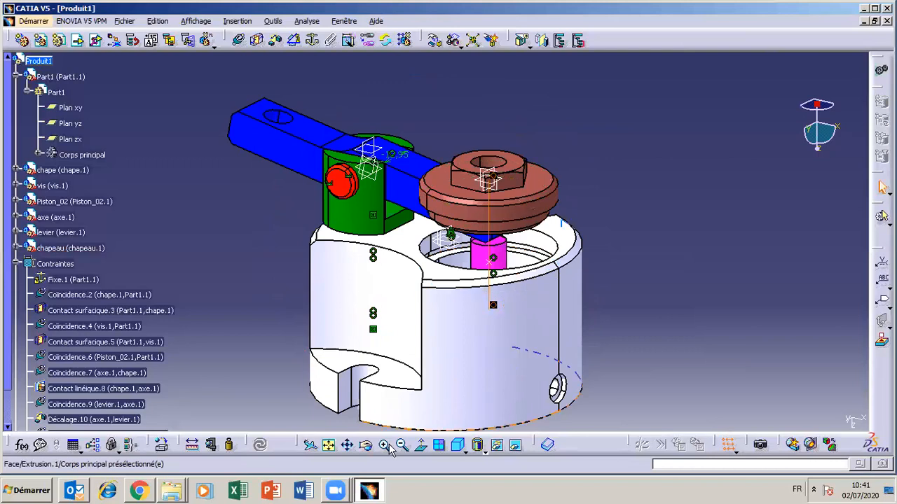
{"action": "left_click", "coordinate": [367, 445]}
{"action": "left_click_drag", "start_coordinate": [448, 368], "coordinate": [442, 257]}
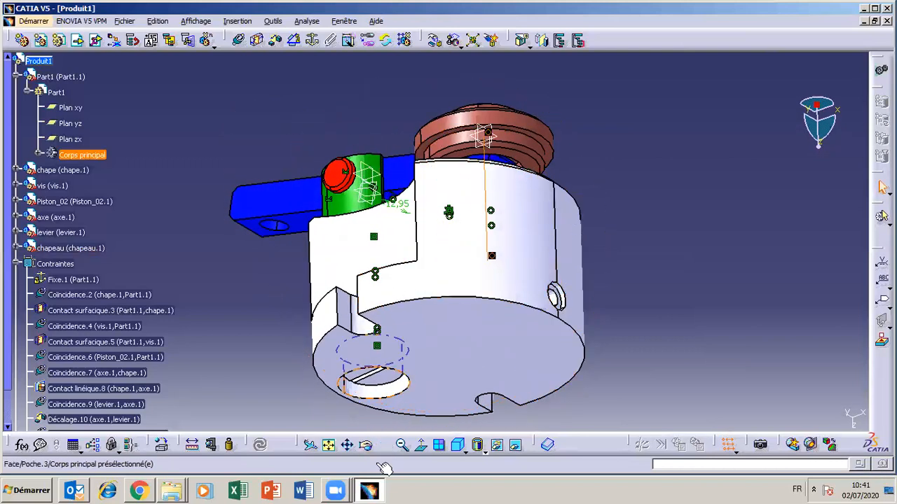
{"action": "left_click", "coordinate": [368, 445]}
{"action": "left_click_drag", "start_coordinate": [409, 371], "coordinate": [448, 467]}
{"action": "left_click", "coordinate": [365, 446]}
{"action": "left_click_drag", "start_coordinate": [573, 334], "coordinate": [443, 419]}
{"action": "left_click", "coordinate": [371, 447]}
{"action": "left_click_drag", "start_coordinate": [428, 367], "coordinate": [460, 108]}
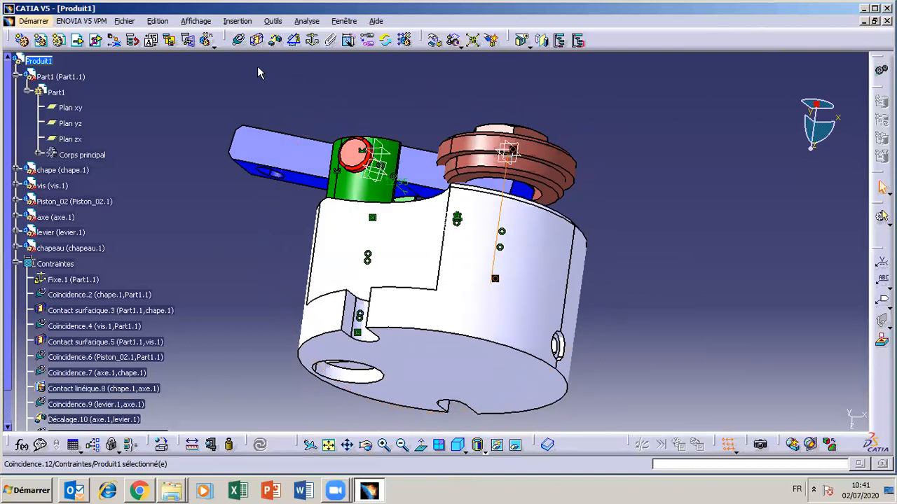
Add a surface contact constraint between the chapeau's lower shoulder face and the seating ledge inside the body's bore.
{"action": "left_click", "coordinate": [257, 41]}
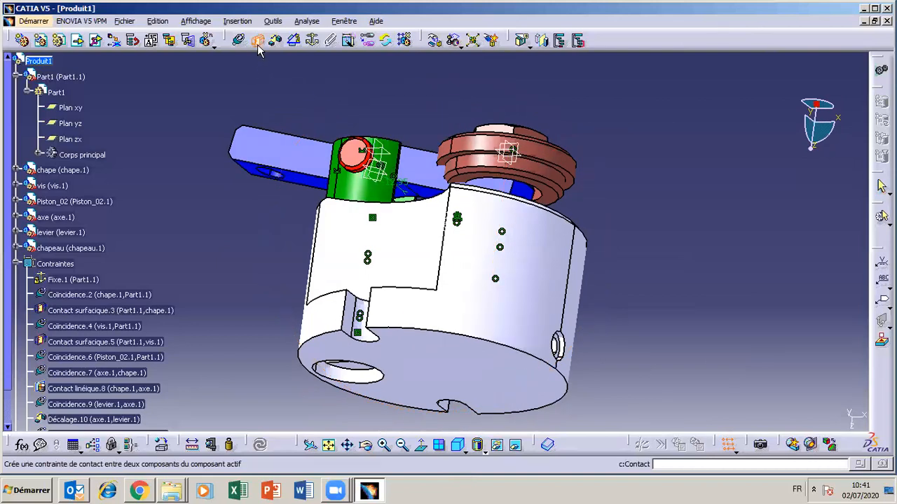
{"action": "double_click", "coordinate": [382, 435]}
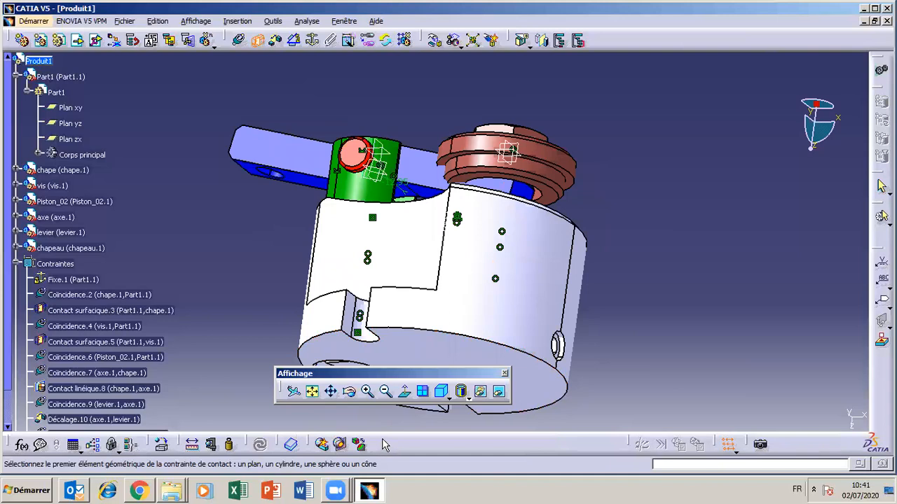
{"action": "left_click_drag", "start_coordinate": [368, 373], "coordinate": [452, 435]}
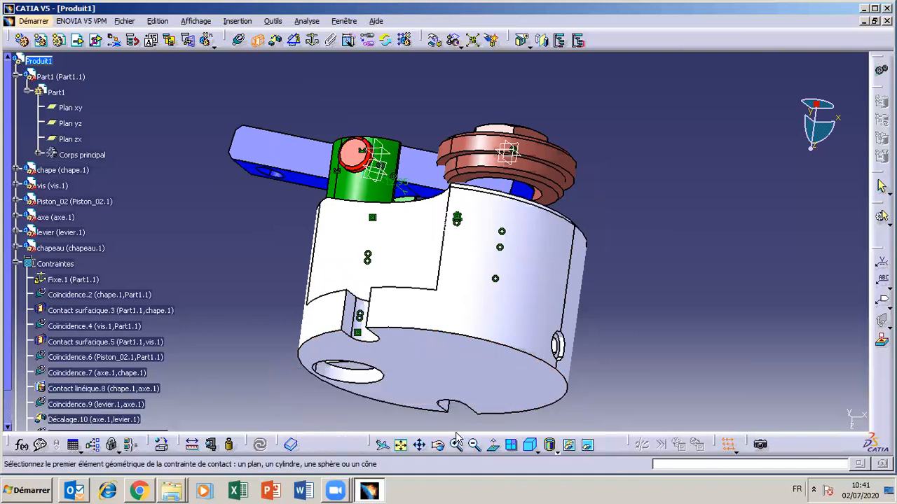
{"action": "left_click", "coordinate": [453, 446]}
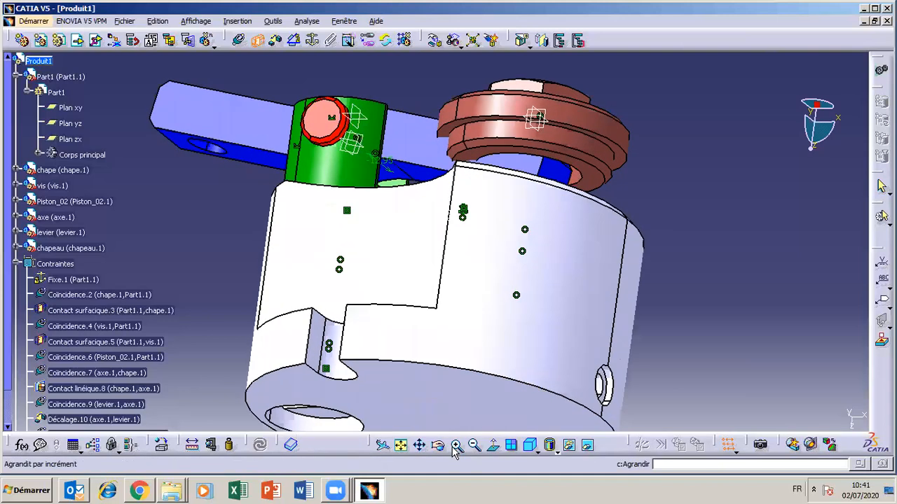
{"action": "left_click", "coordinate": [454, 446]}
{"action": "left_click_drag", "start_coordinate": [370, 442], "coordinate": [306, 441]}
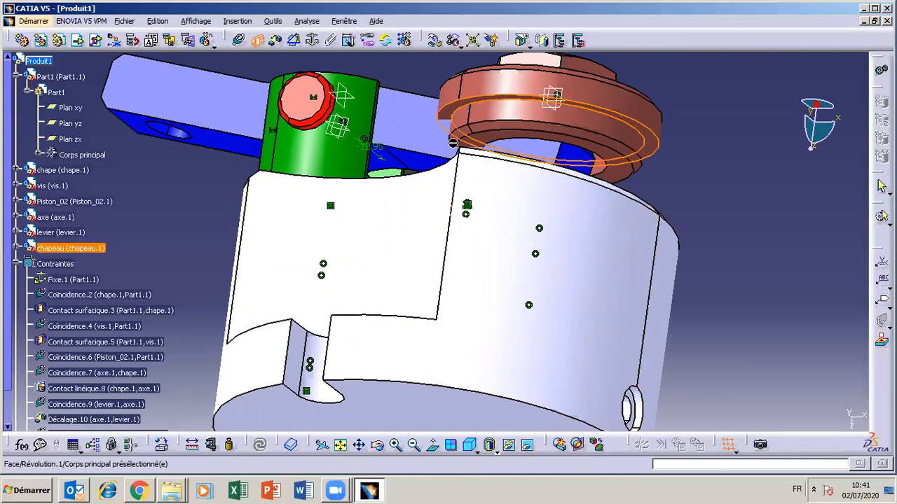
{"action": "left_click", "coordinate": [452, 143]}
{"action": "middle_click_drag", "start_coordinate": [414, 268], "coordinate": [450, 372]}
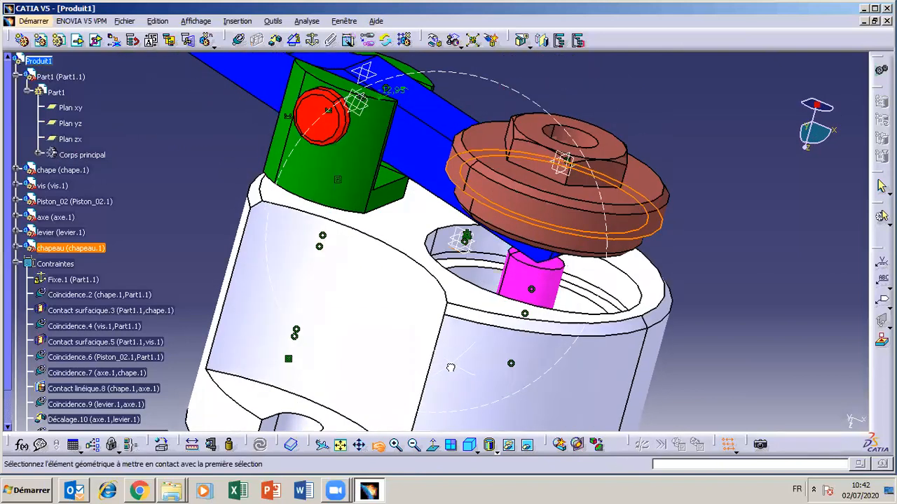
{"action": "left_click", "coordinate": [452, 272]}
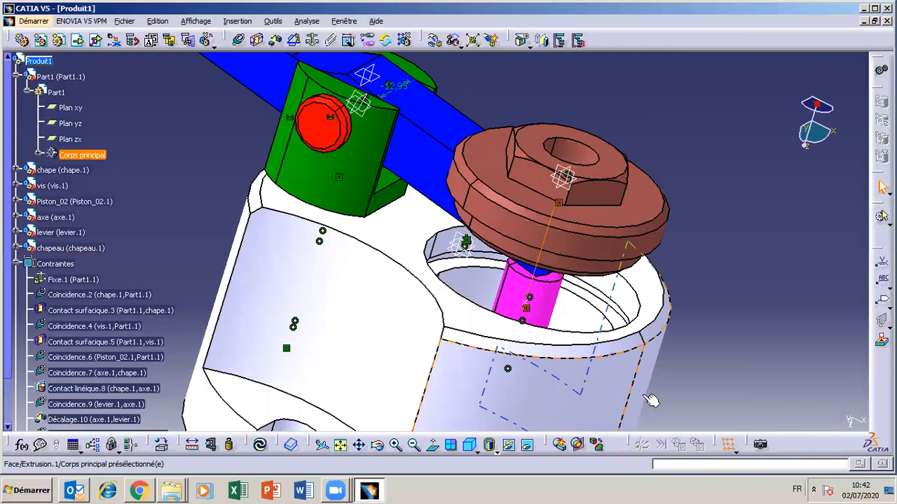
Update the assembly to seat the chapeau in the body's bore and check how it fits.
{"action": "left_click", "coordinate": [378, 445]}
{"action": "left_click_drag", "start_coordinate": [420, 392], "coordinate": [445, 342]}
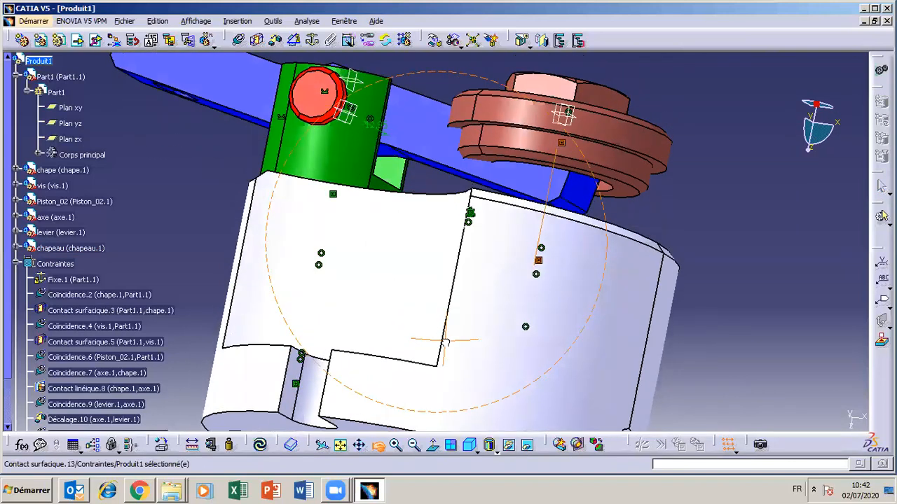
{"action": "left_click_drag", "start_coordinate": [445, 382], "coordinate": [448, 403]}
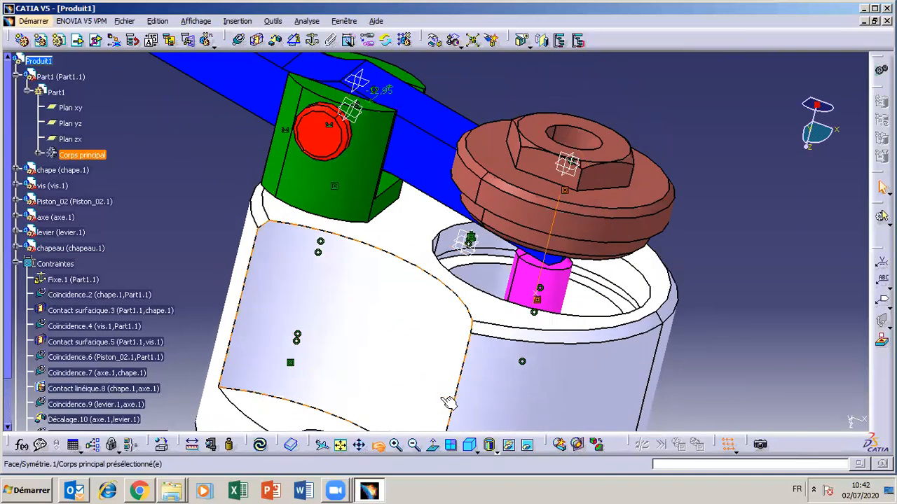
{"action": "left_click", "coordinate": [260, 445]}
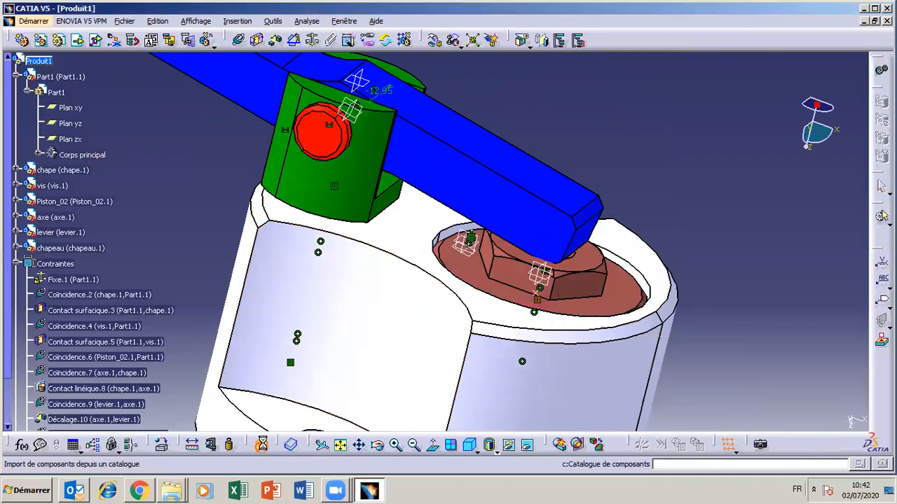
{"action": "left_click", "coordinate": [377, 444]}
{"action": "left_click_drag", "start_coordinate": [427, 323], "coordinate": [427, 298]}
{"action": "middle_click_drag", "start_coordinate": [428, 295], "coordinate": [415, 344]}
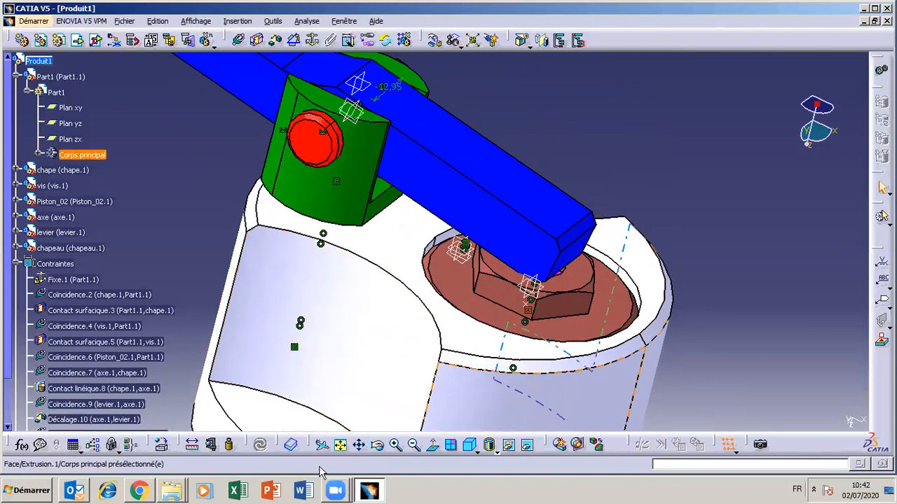
Create an assembly cut through all seven parts, using the plane Plan.1 as the cutting element.
{"action": "left_click", "coordinate": [377, 444]}
{"action": "left_click_drag", "start_coordinate": [410, 327], "coordinate": [380, 334]}
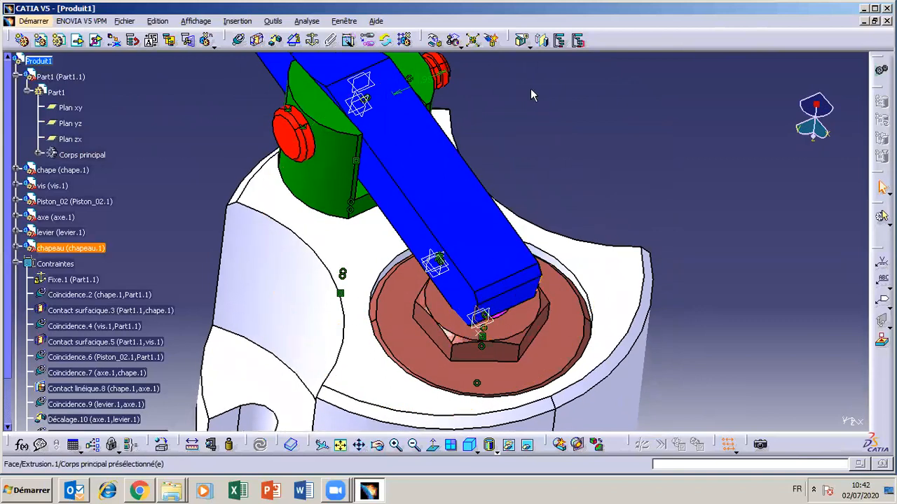
{"action": "left_click", "coordinate": [521, 40]}
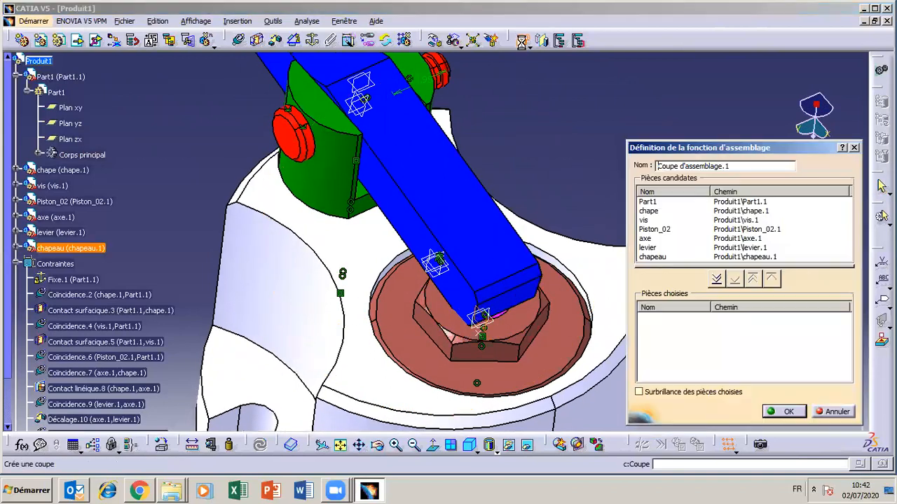
{"action": "left_click", "coordinate": [720, 283]}
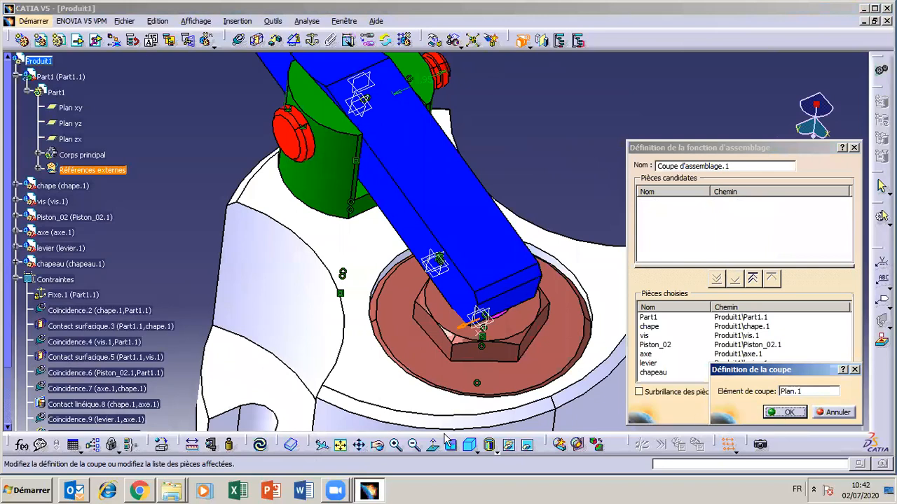
{"action": "left_click", "coordinate": [376, 444]}
{"action": "left_click_drag", "start_coordinate": [545, 282], "coordinate": [486, 300]}
{"action": "left_click", "coordinate": [776, 412]}
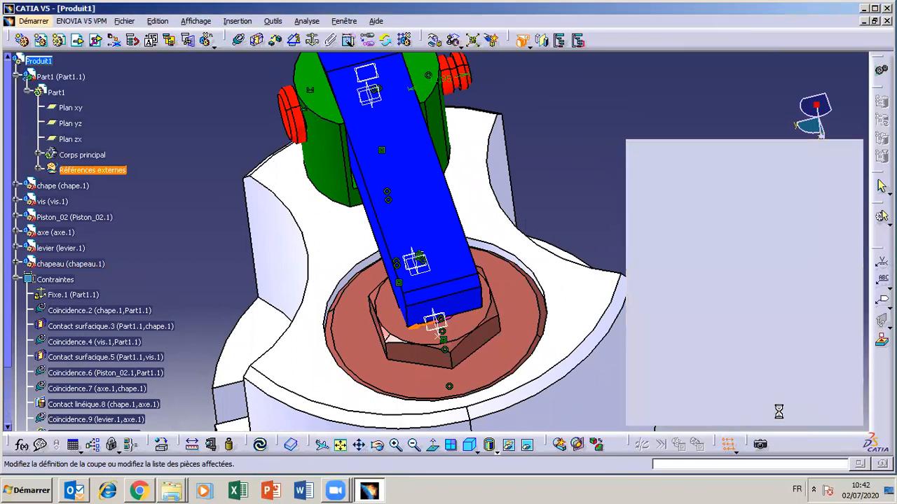
Examine the cut assembly face-on, checking how the chapeau, piston, chape and vis sit inside the body.
{"action": "left_click", "coordinate": [381, 453]}
{"action": "left_click_drag", "start_coordinate": [435, 400], "coordinate": [314, 358]}
{"action": "left_click", "coordinate": [376, 446]}
{"action": "left_click_drag", "start_coordinate": [420, 170], "coordinate": [343, 143]}
{"action": "left_click", "coordinate": [371, 428]}
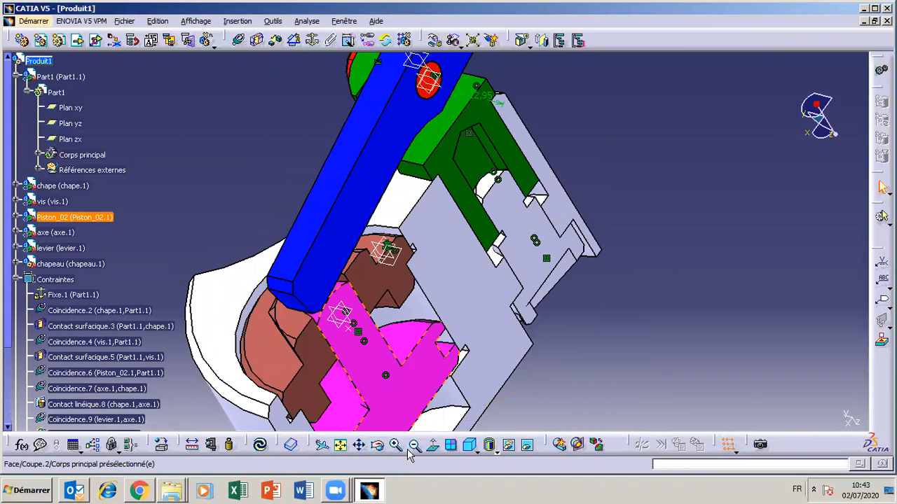
{"action": "left_click", "coordinate": [433, 447]}
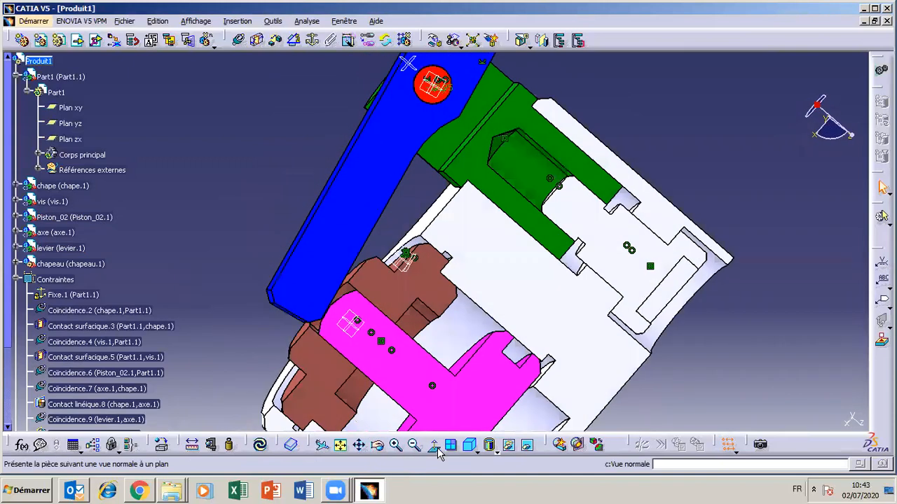
{"action": "left_click", "coordinate": [379, 446]}
{"action": "left_click_drag", "start_coordinate": [336, 364], "coordinate": [374, 422]}
{"action": "left_click", "coordinate": [359, 447]}
{"action": "left_click", "coordinate": [413, 445]}
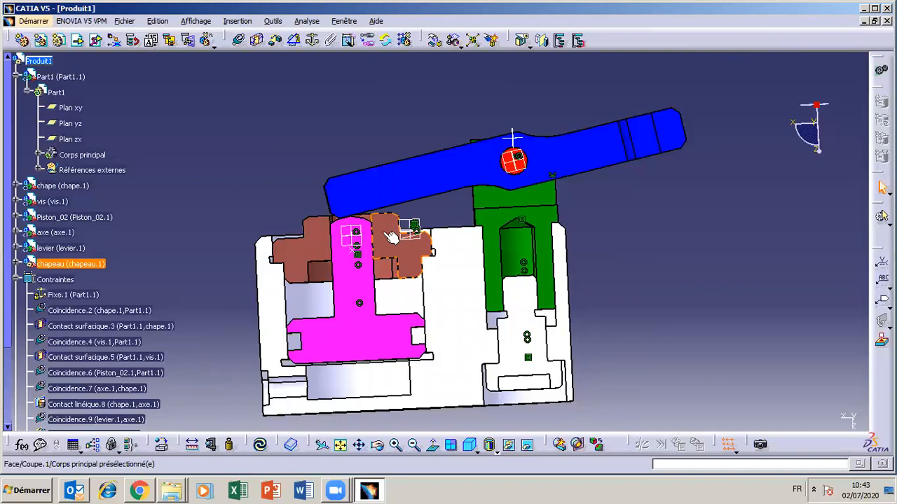
Manipulate the piston up and down along the Z axis under constraints so that the lever tilts with it.
{"action": "left_click", "coordinate": [435, 40]}
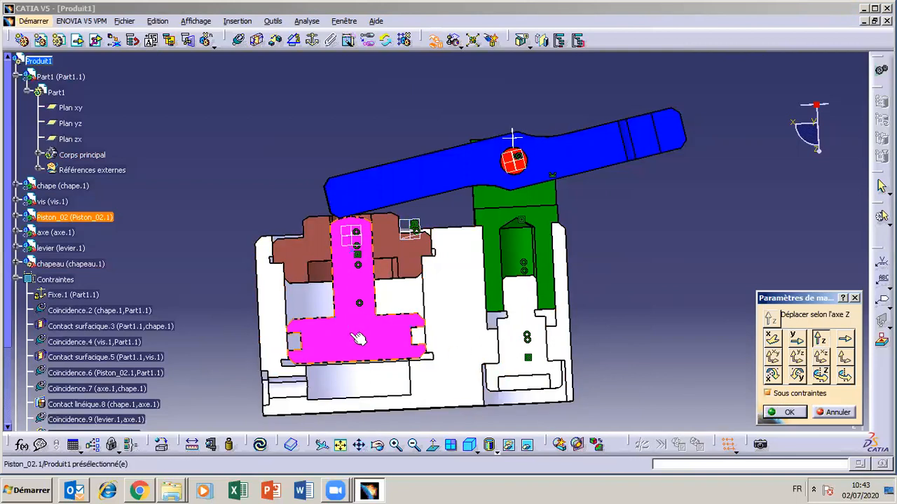
{"action": "left_click_drag", "start_coordinate": [358, 339], "coordinate": [370, 299]}
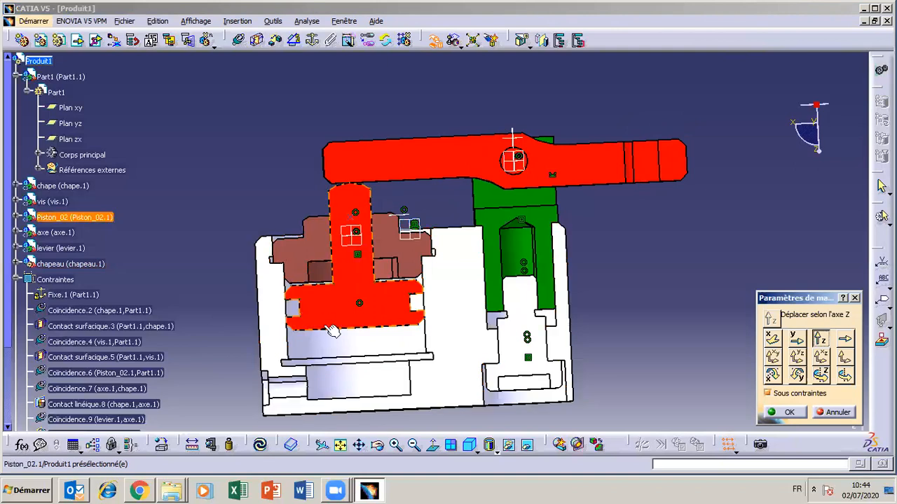
{"action": "left_click_drag", "start_coordinate": [355, 291], "coordinate": [355, 302]}
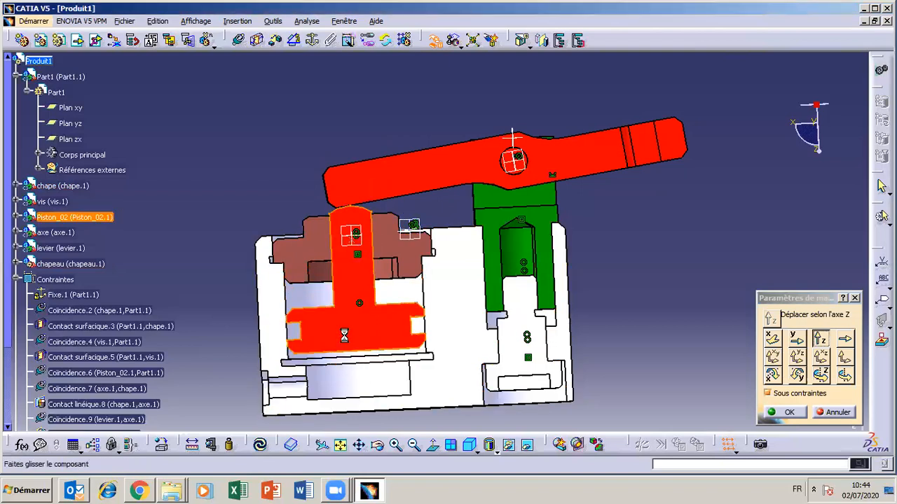
{"action": "left_click_drag", "start_coordinate": [344, 336], "coordinate": [343, 318]}
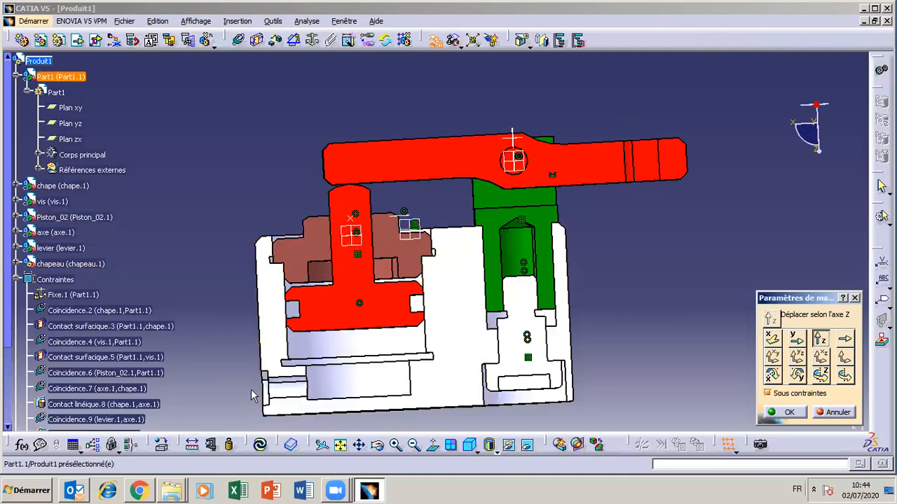
{"action": "left_click_drag", "start_coordinate": [356, 286], "coordinate": [351, 311]}
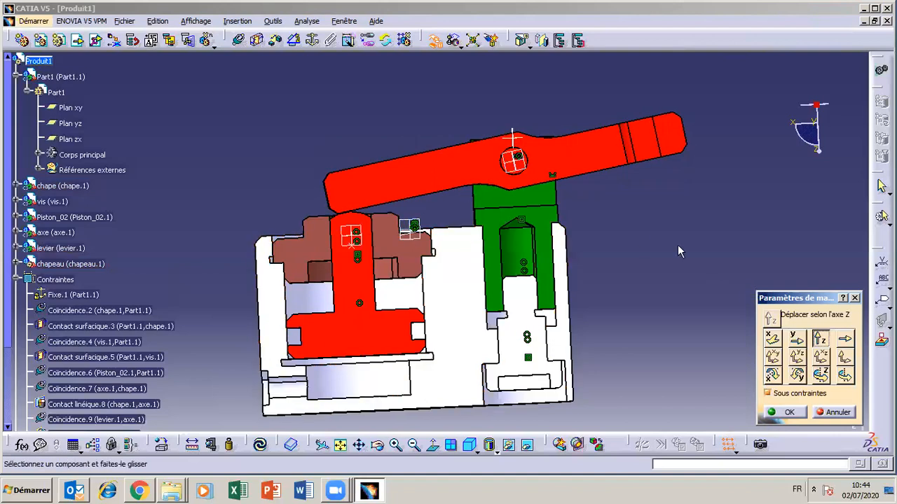
{"action": "left_click", "coordinate": [788, 418]}
Delete the assembly cut to restore the full parts.
{"action": "left_click_drag", "start_coordinate": [8, 290], "coordinate": [24, 401]}
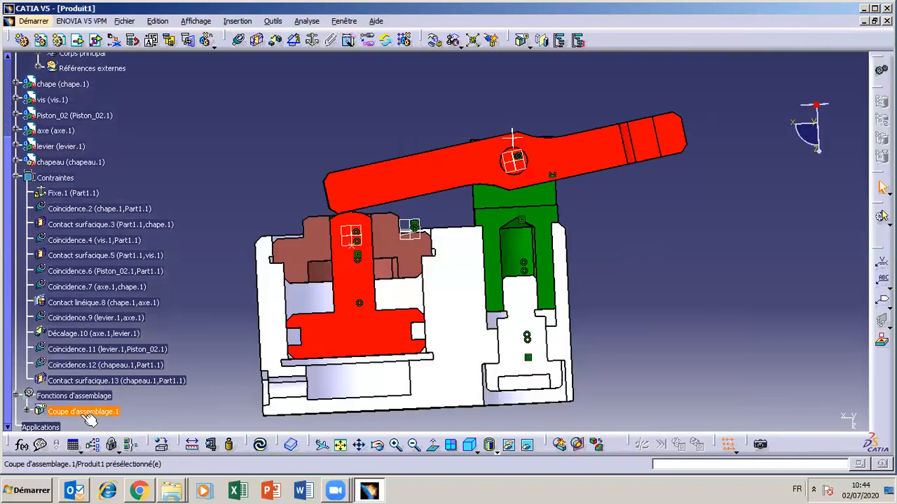
{"action": "right_click", "coordinate": [87, 414]}
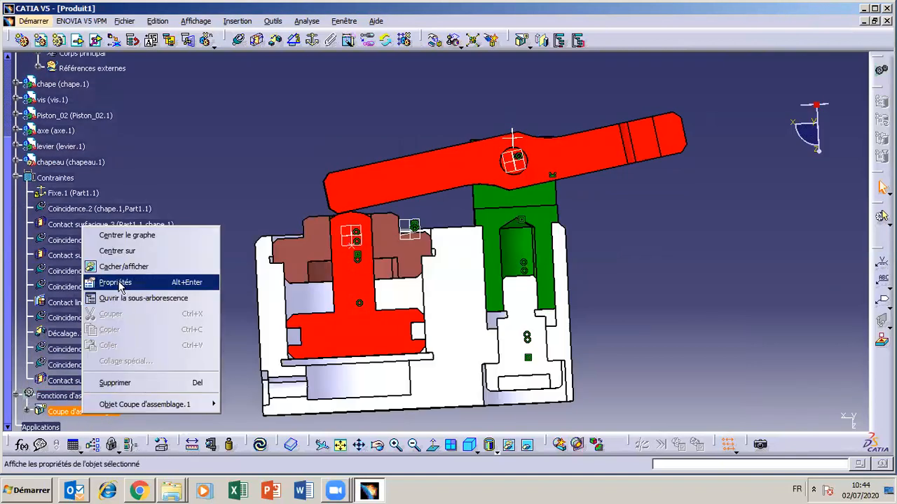
{"action": "left_click", "coordinate": [120, 384]}
{"action": "left_click", "coordinate": [377, 445]}
{"action": "left_click_drag", "start_coordinate": [414, 322], "coordinate": [399, 441]}
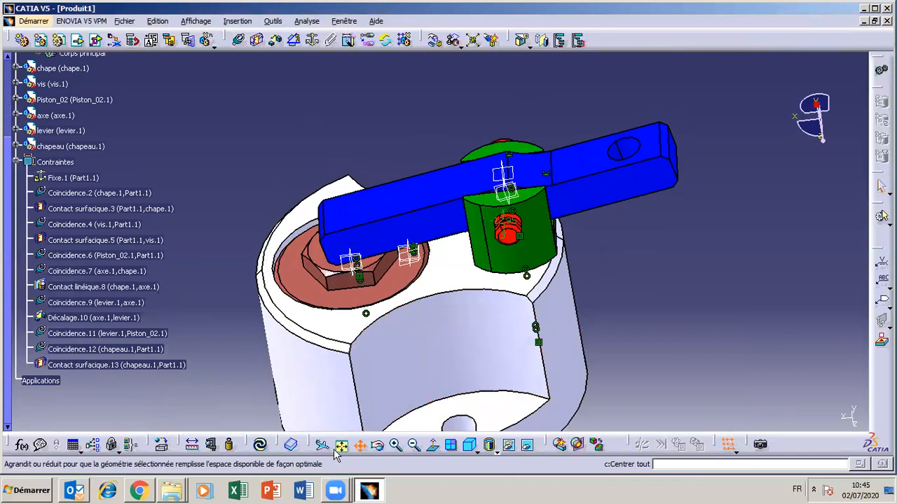
{"action": "middle_click_drag", "start_coordinate": [352, 397], "coordinate": [366, 314]}
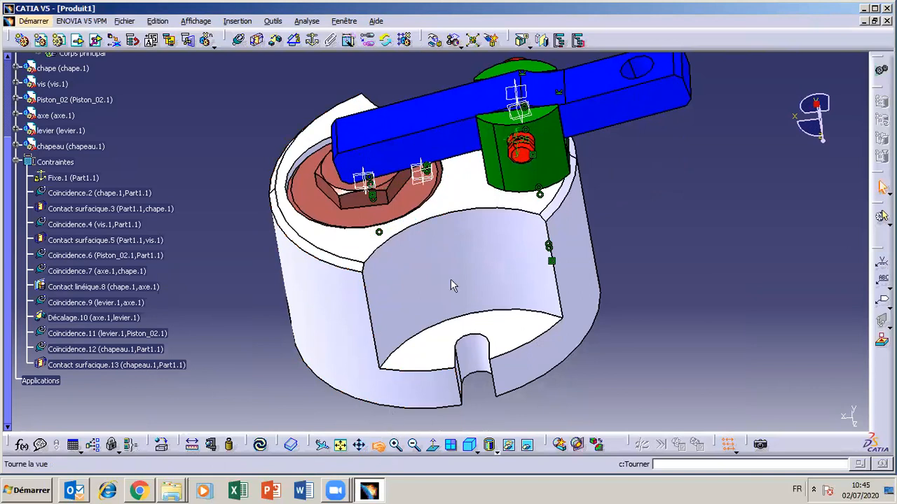
{"action": "left_click_drag", "start_coordinate": [422, 270], "coordinate": [446, 291]}
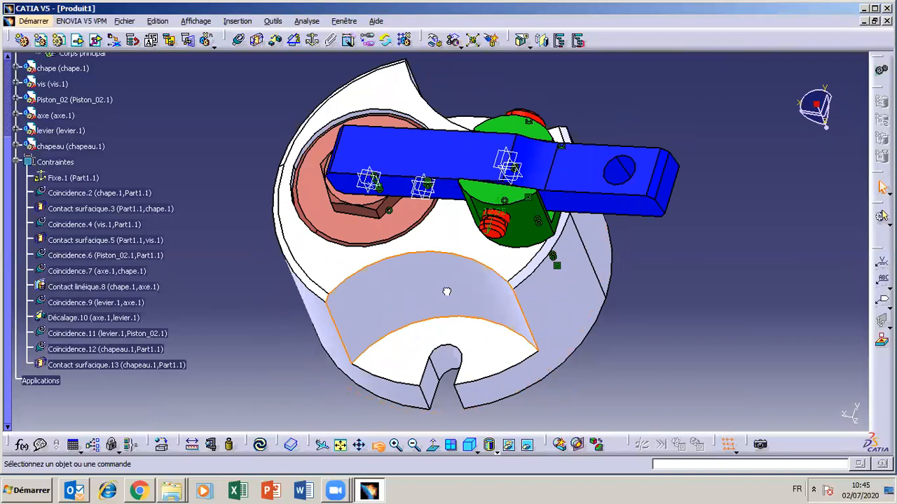
{"action": "left_click", "coordinate": [447, 291]}
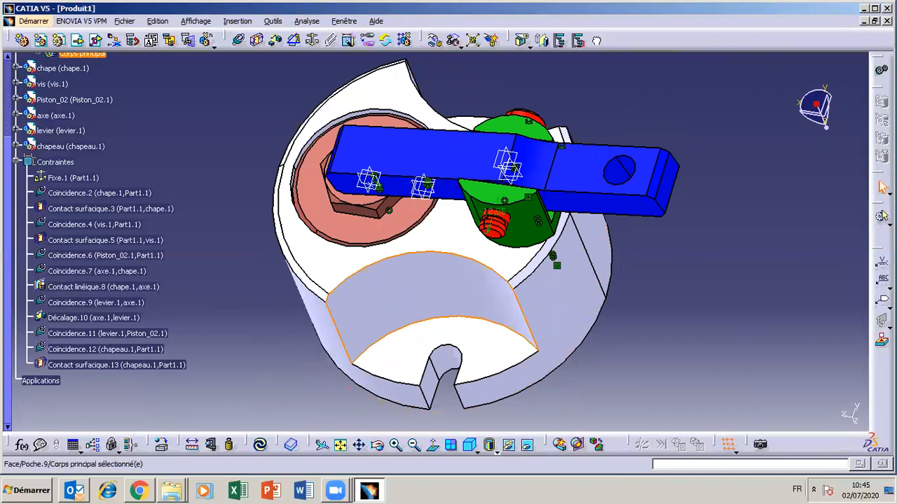